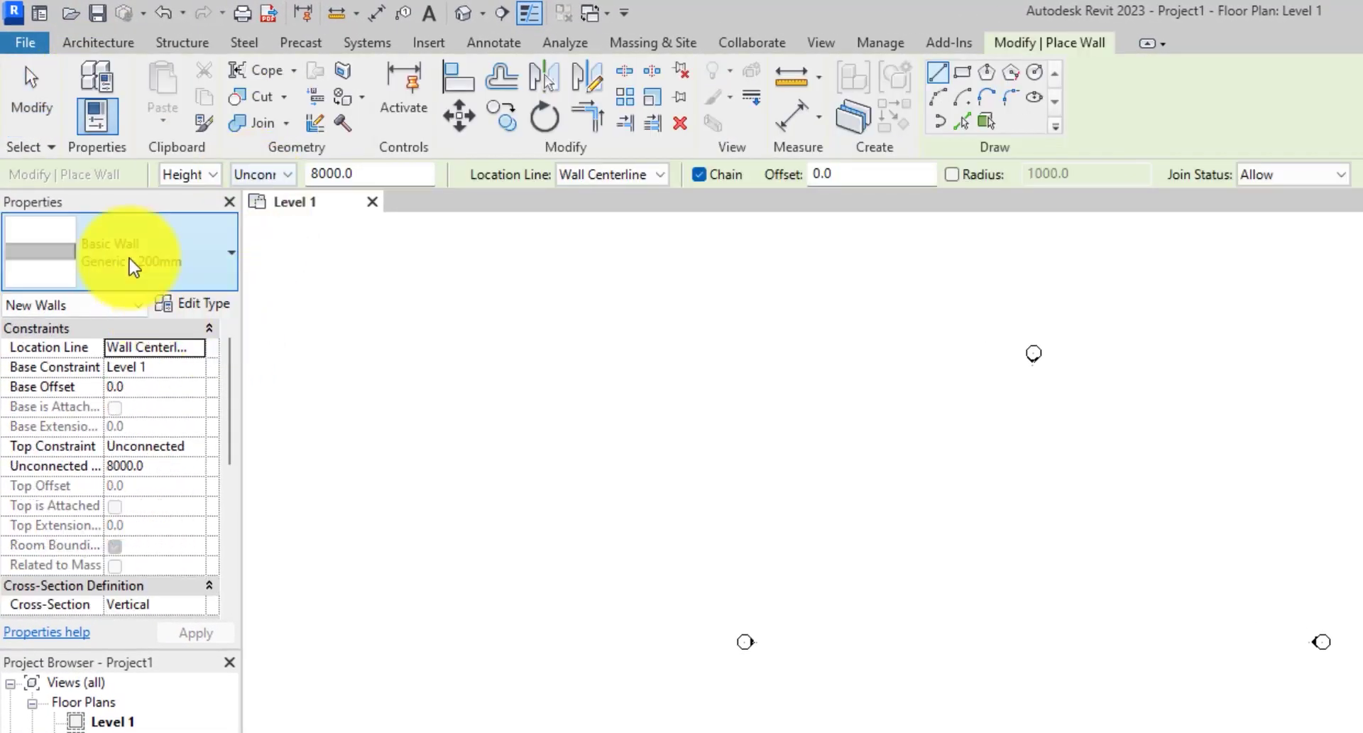
Step: Draw a 21000 mm Curtain Wall: Storefront wall across the Level 1 plan
click(137, 243)
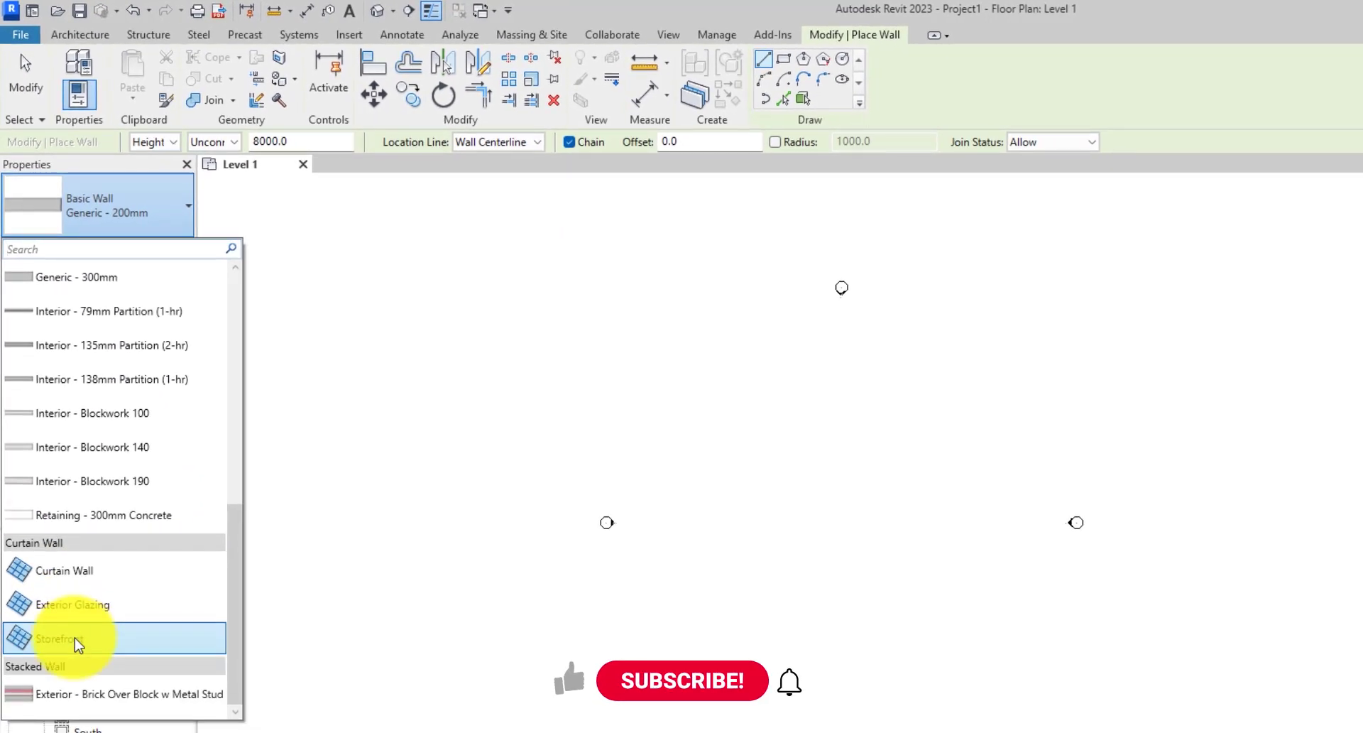
click(76, 639)
scroll(782, 474, up, 1)
click(718, 507)
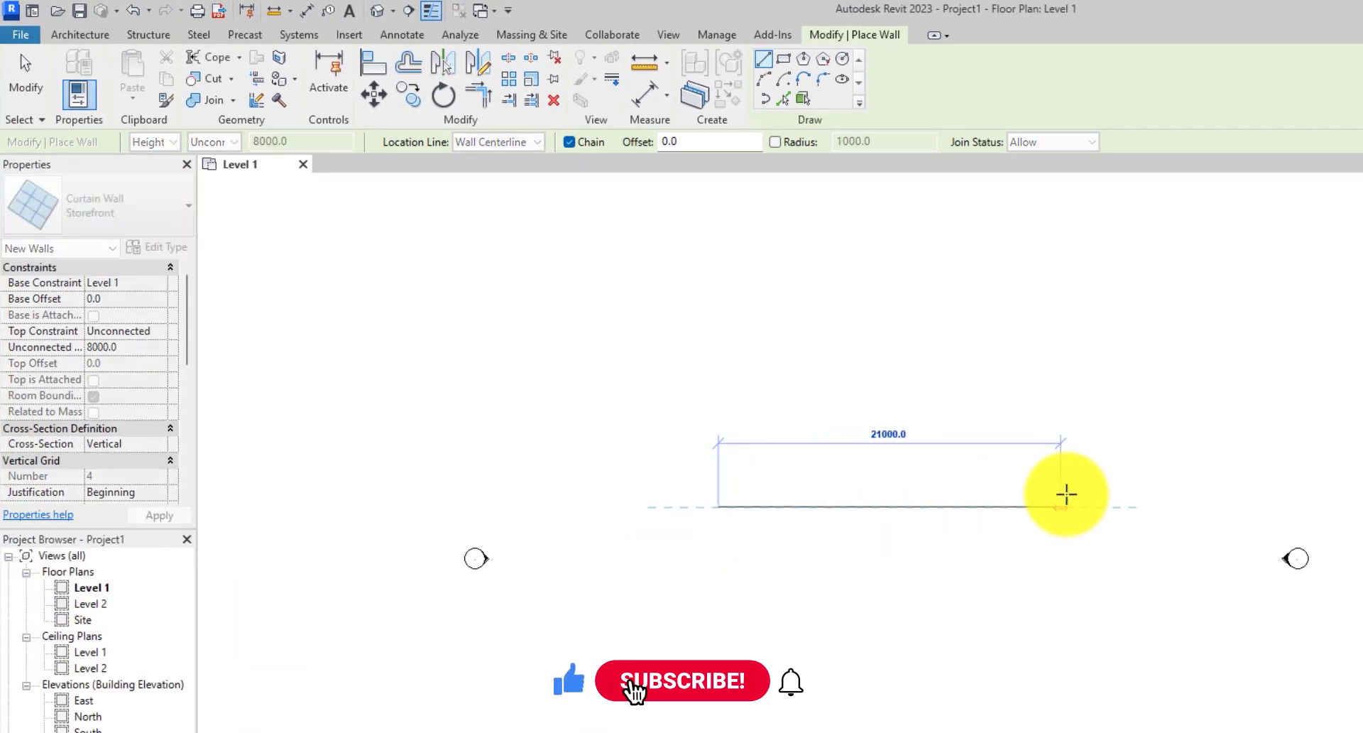
click(1066, 497)
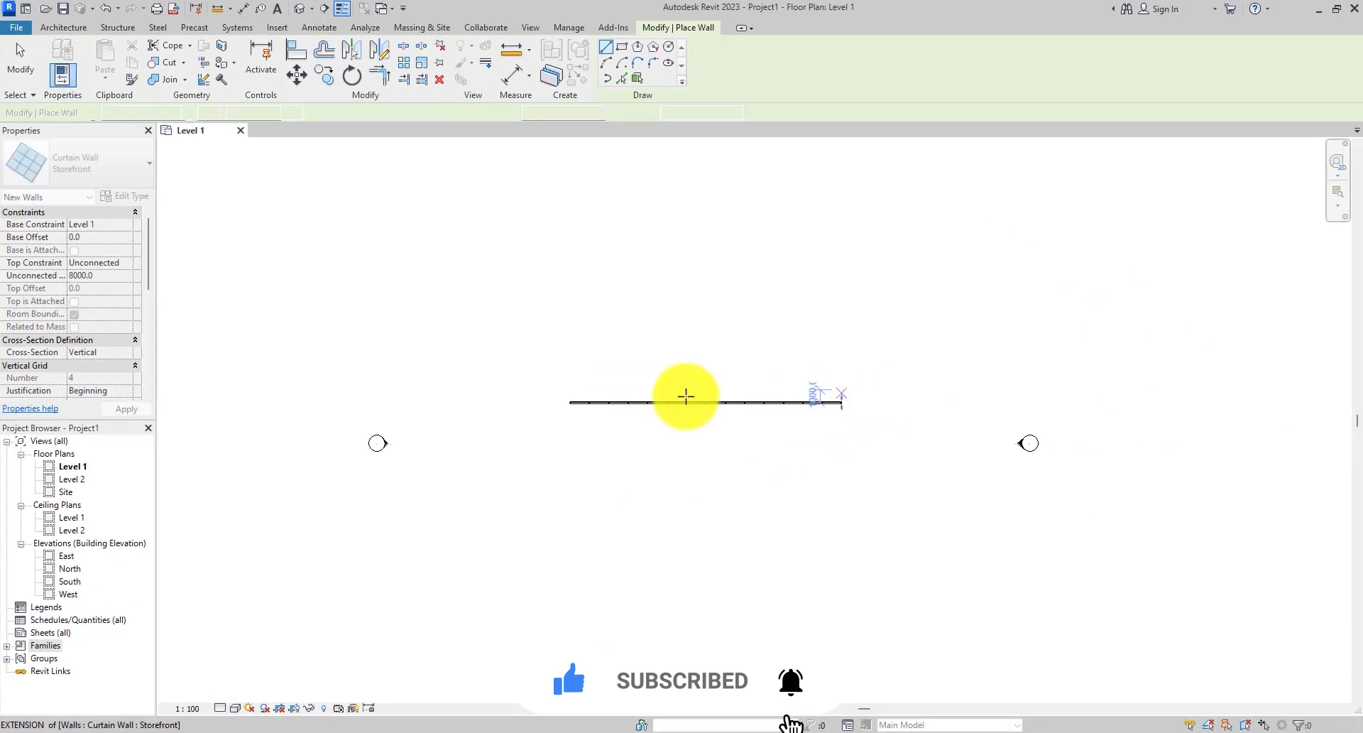
key(Escape)
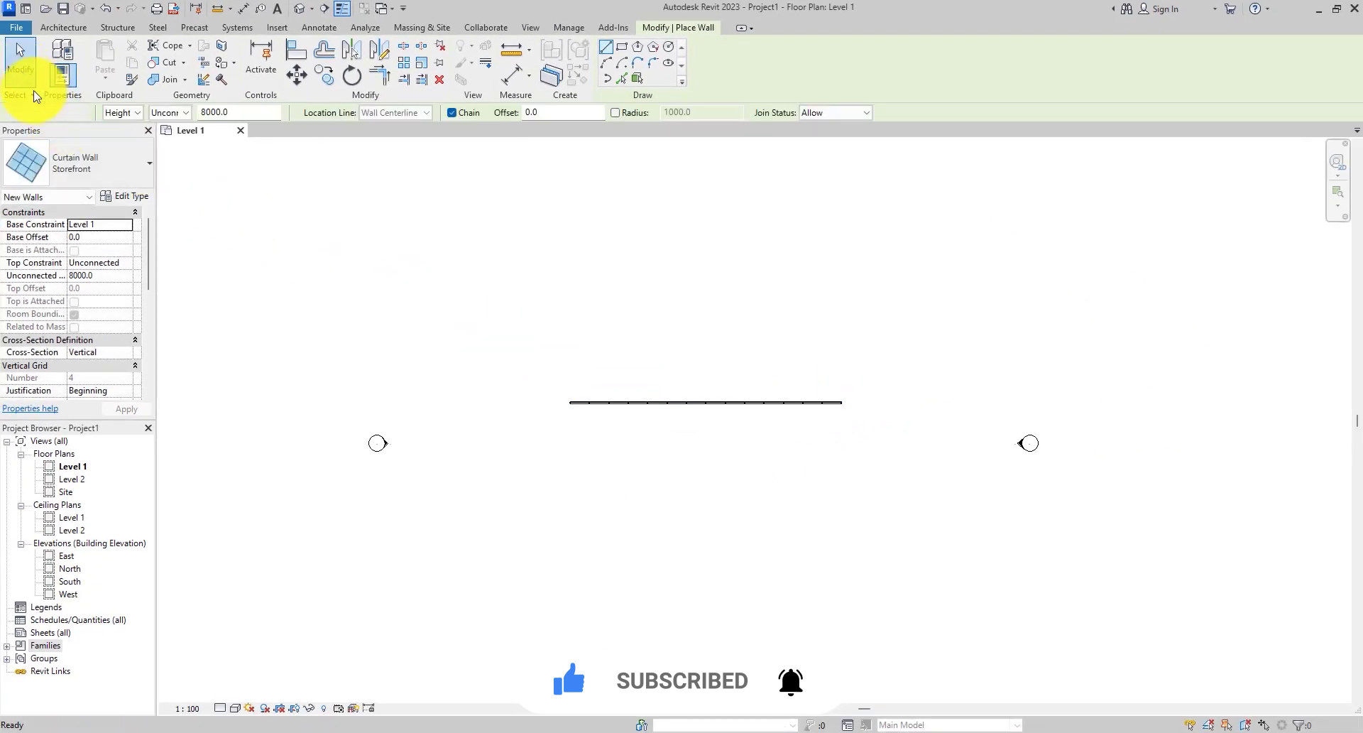
click(25, 77)
Step: Select the new wall and review its type properties, closing them unchanged
click(635, 402)
scroll(633, 405, up, 3)
scroll(634, 406, up, 5)
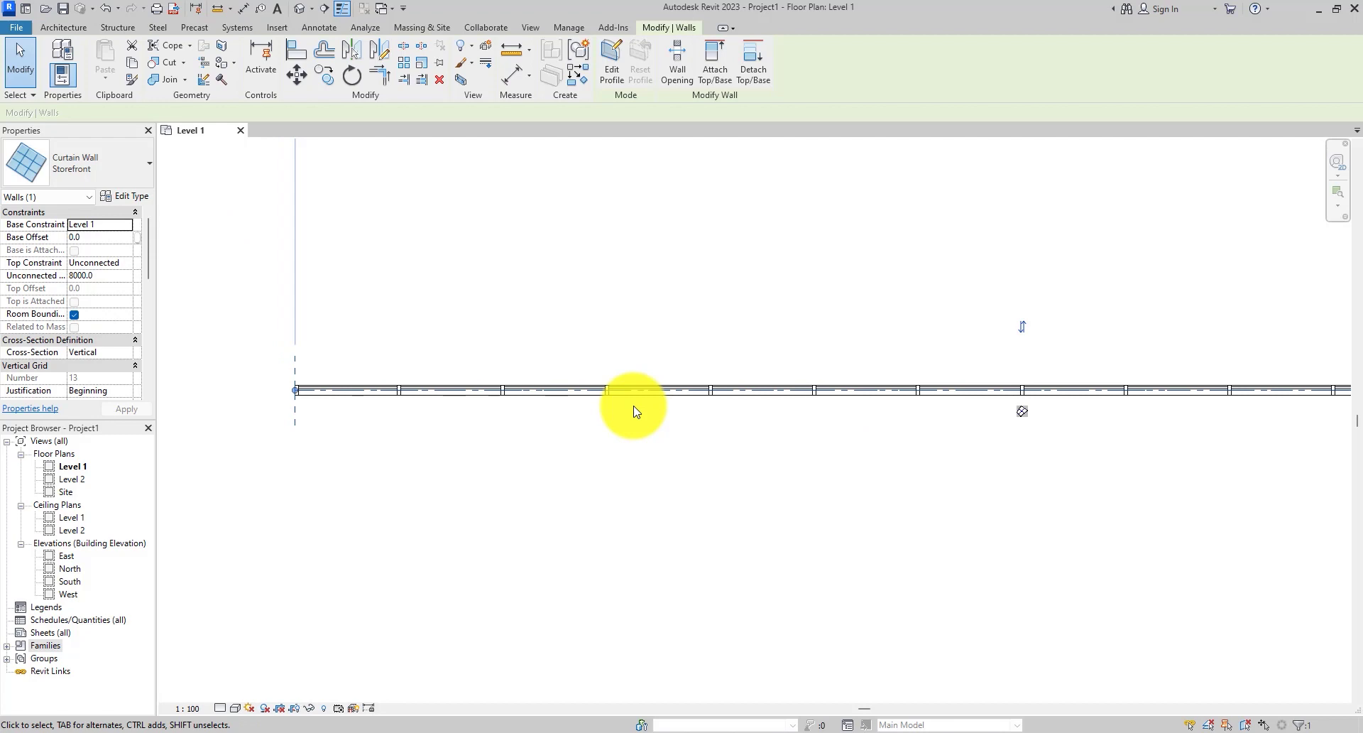
scroll(634, 410, down, 1)
click(125, 196)
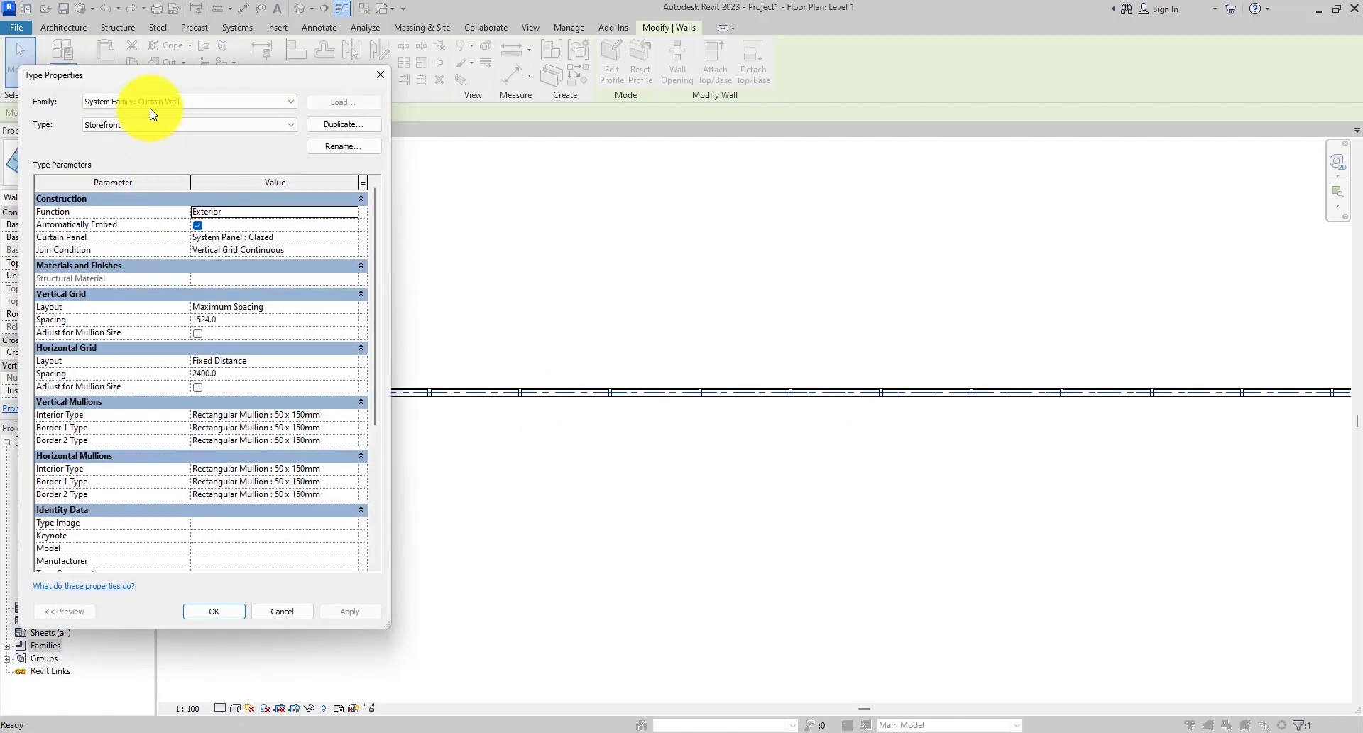
drag(125, 83, 117, 35)
drag(382, 588, 387, 673)
key(Escape)
key(Escape)
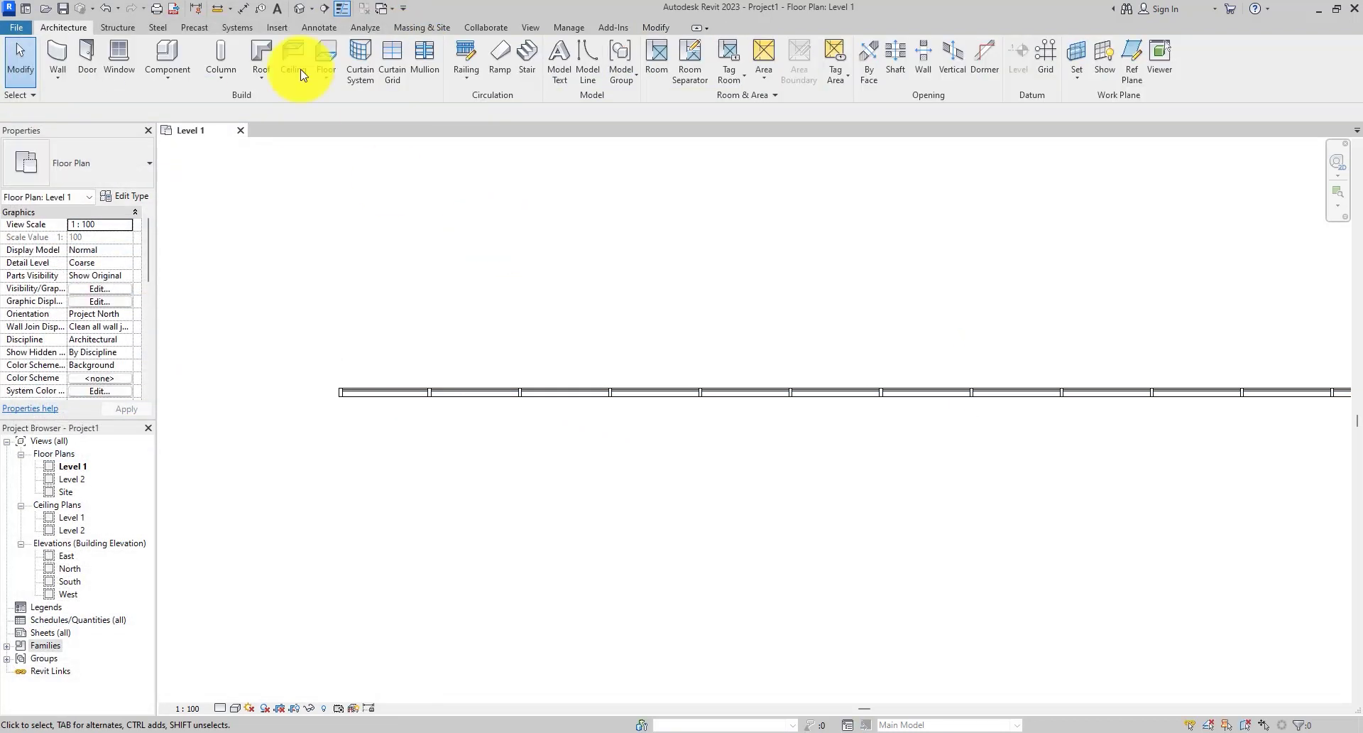
Step: Orbit the default 3D view to the Storefront wall and bring up its type properties
click(298, 8)
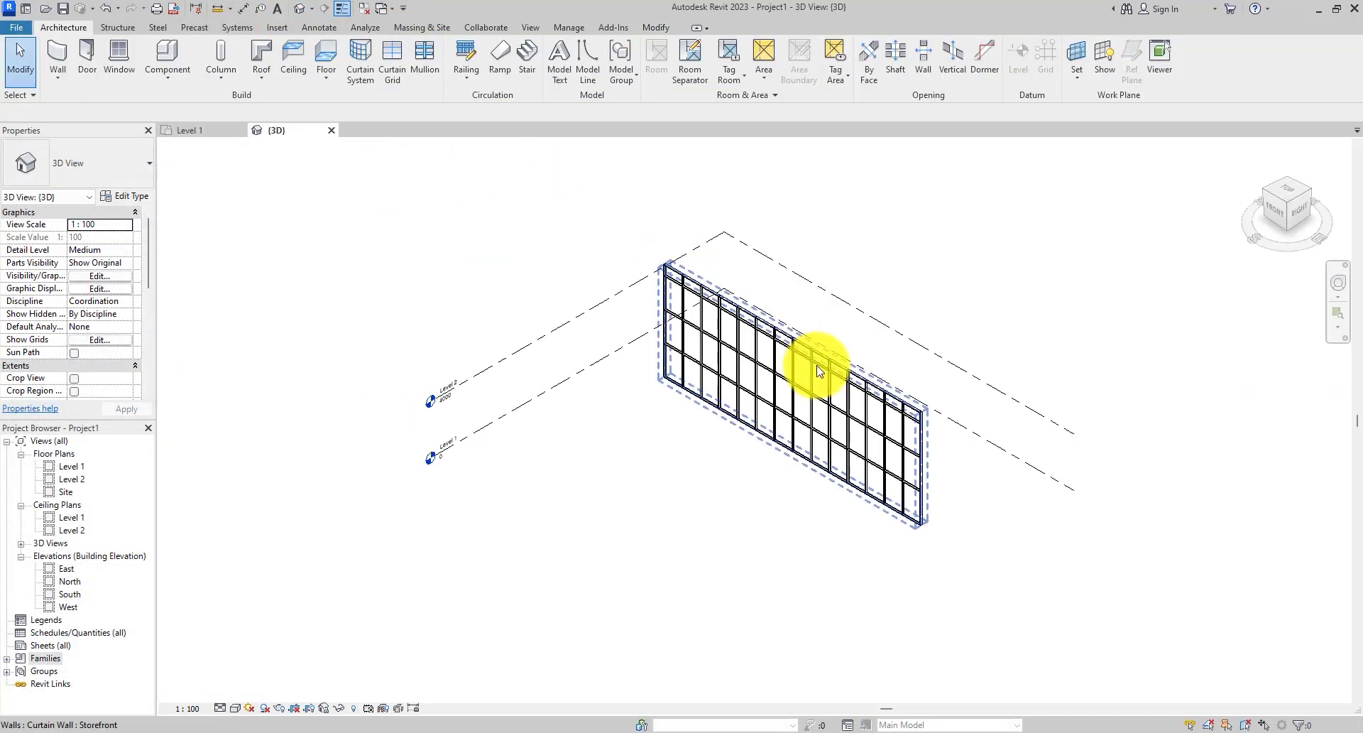
scroll(819, 362, up, 4)
shift+middle_drag(861, 404, 557, 395)
scroll(609, 426, up, 3)
scroll(660, 359, down, 3)
shift+middle_drag(694, 384, 633, 297)
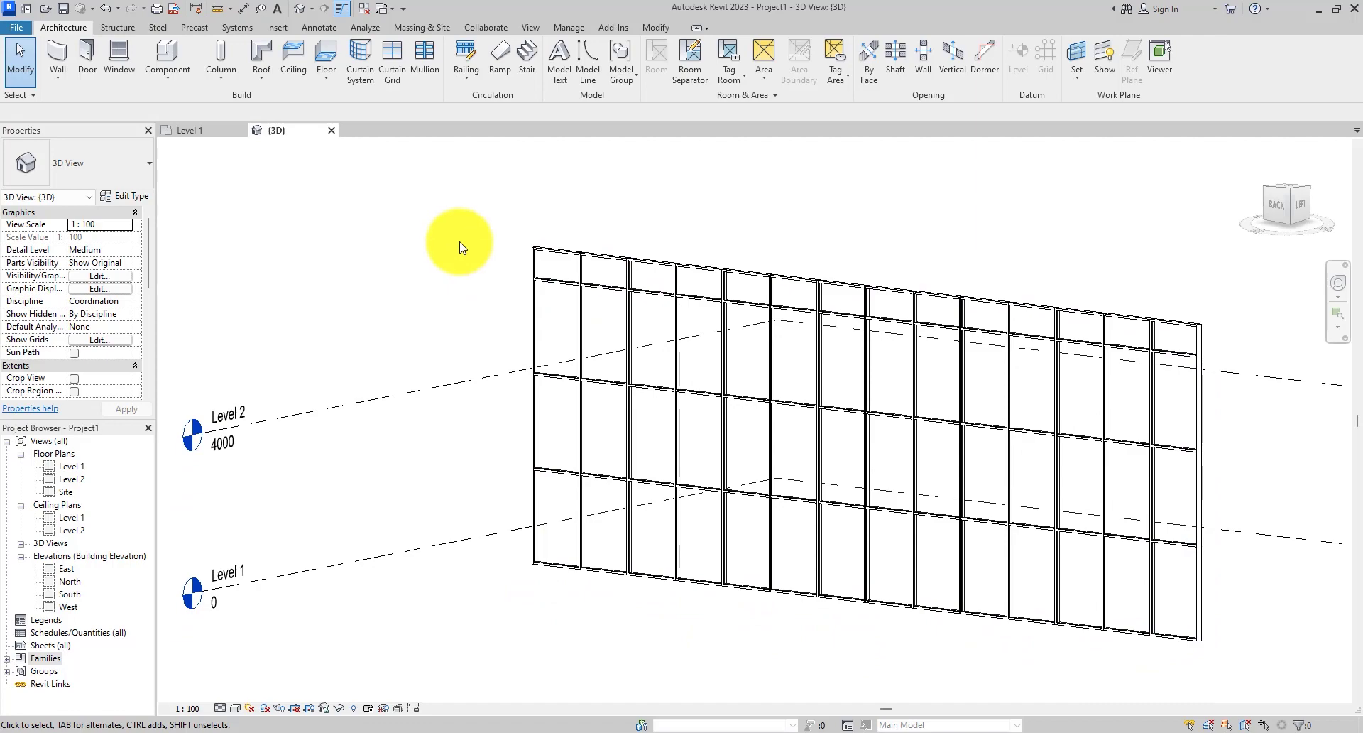
click(612, 255)
click(140, 197)
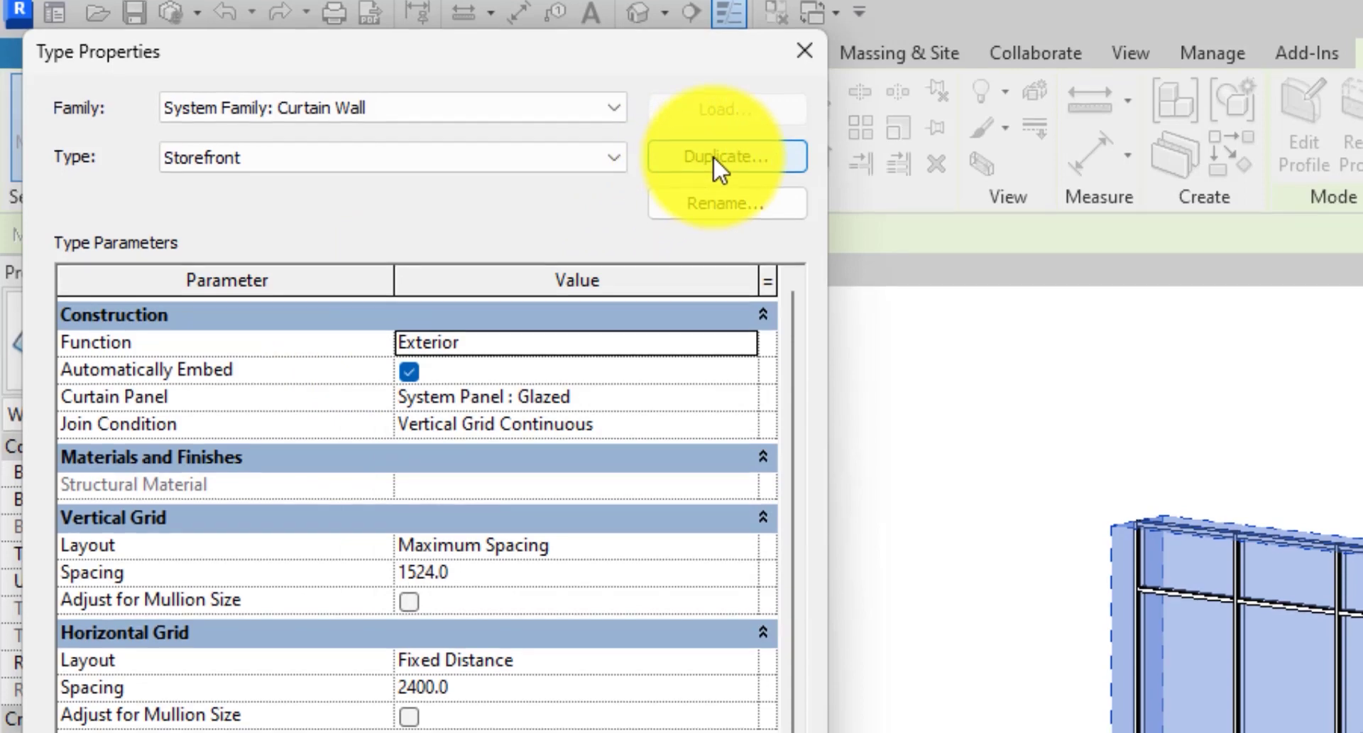
Step: Duplicate the Storefront type as 'CLADDING PANEL'
click(713, 160)
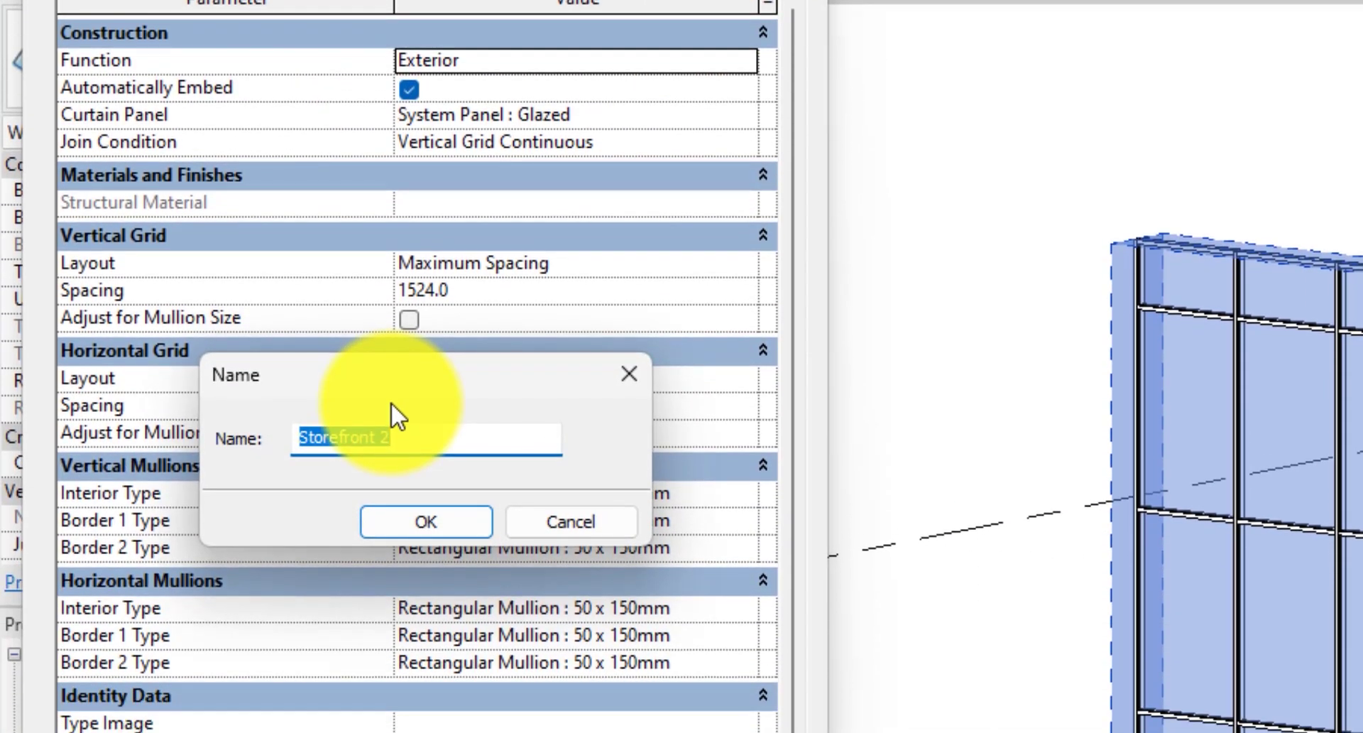
text(CLADDING PANEL)
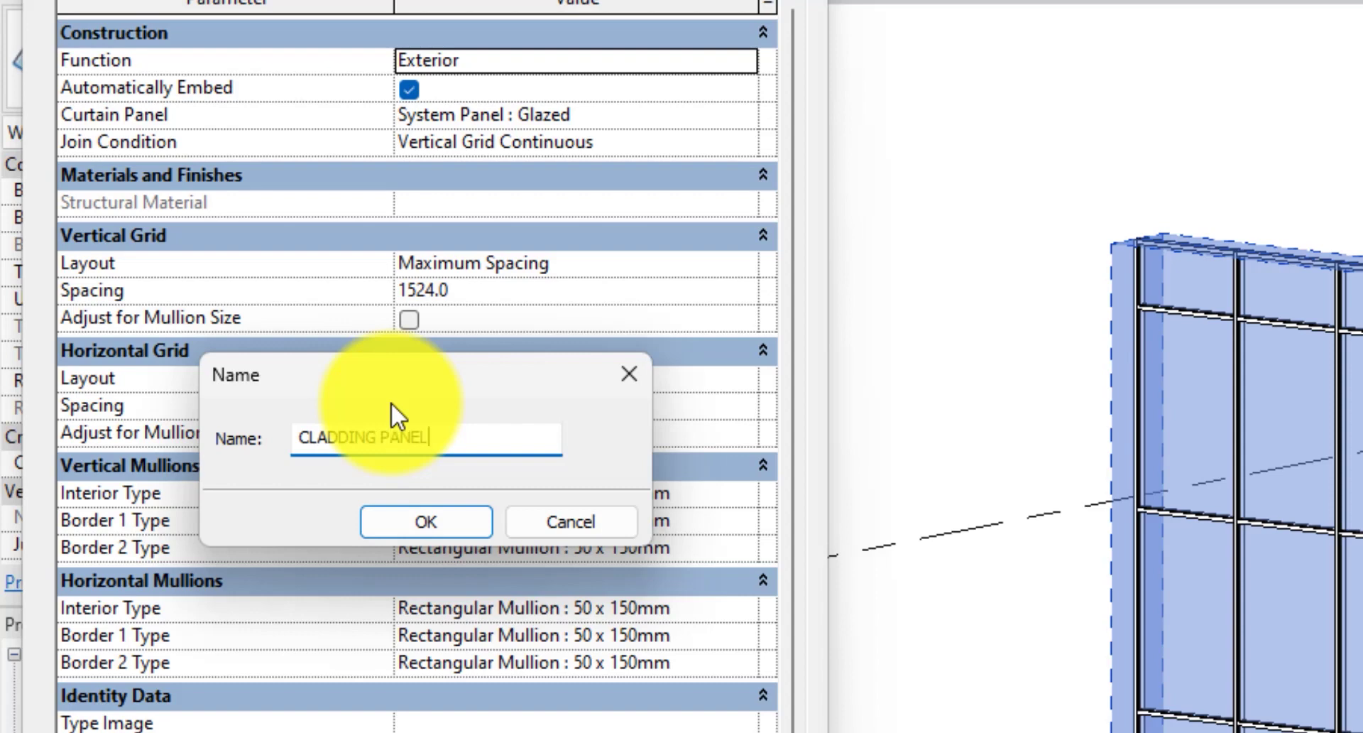
click(442, 522)
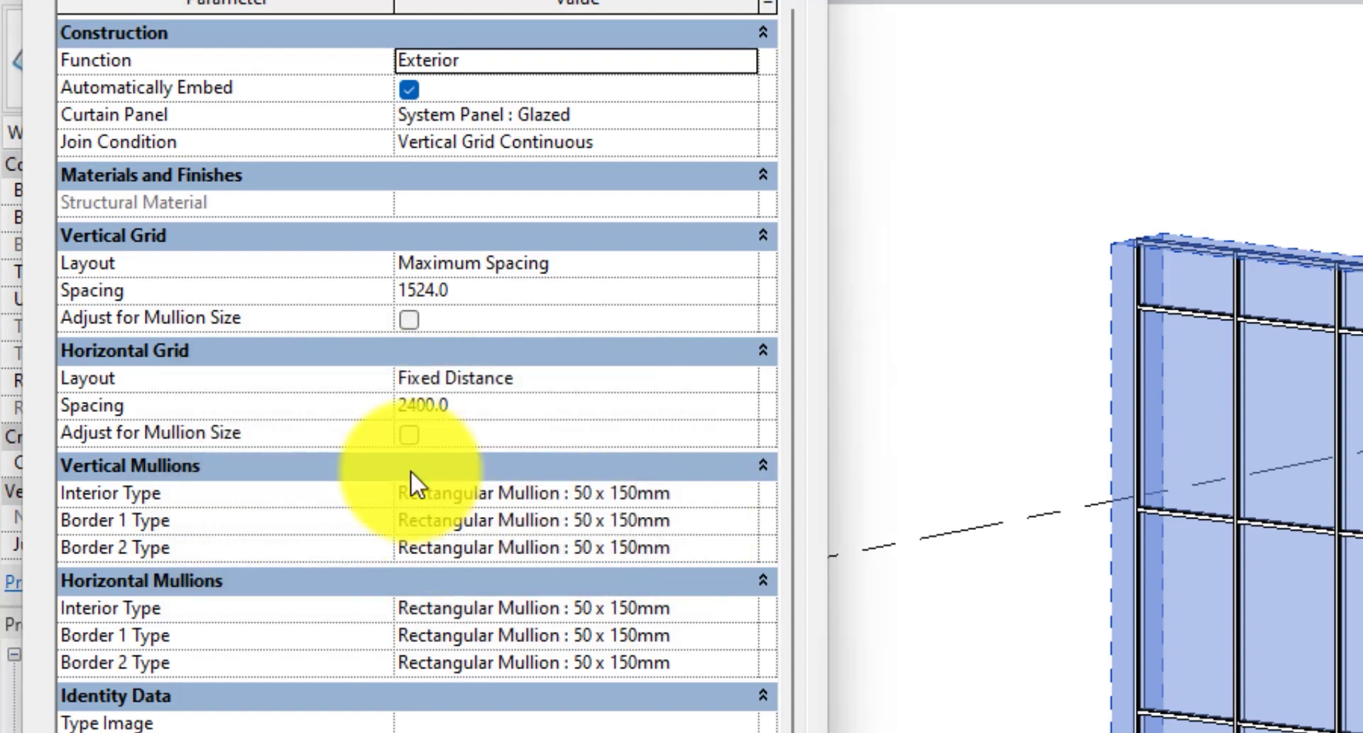
Step: Set Curtain Panel to System Panel : Solid and vertical grid spacing to 900.0
mouse_move(203, 109)
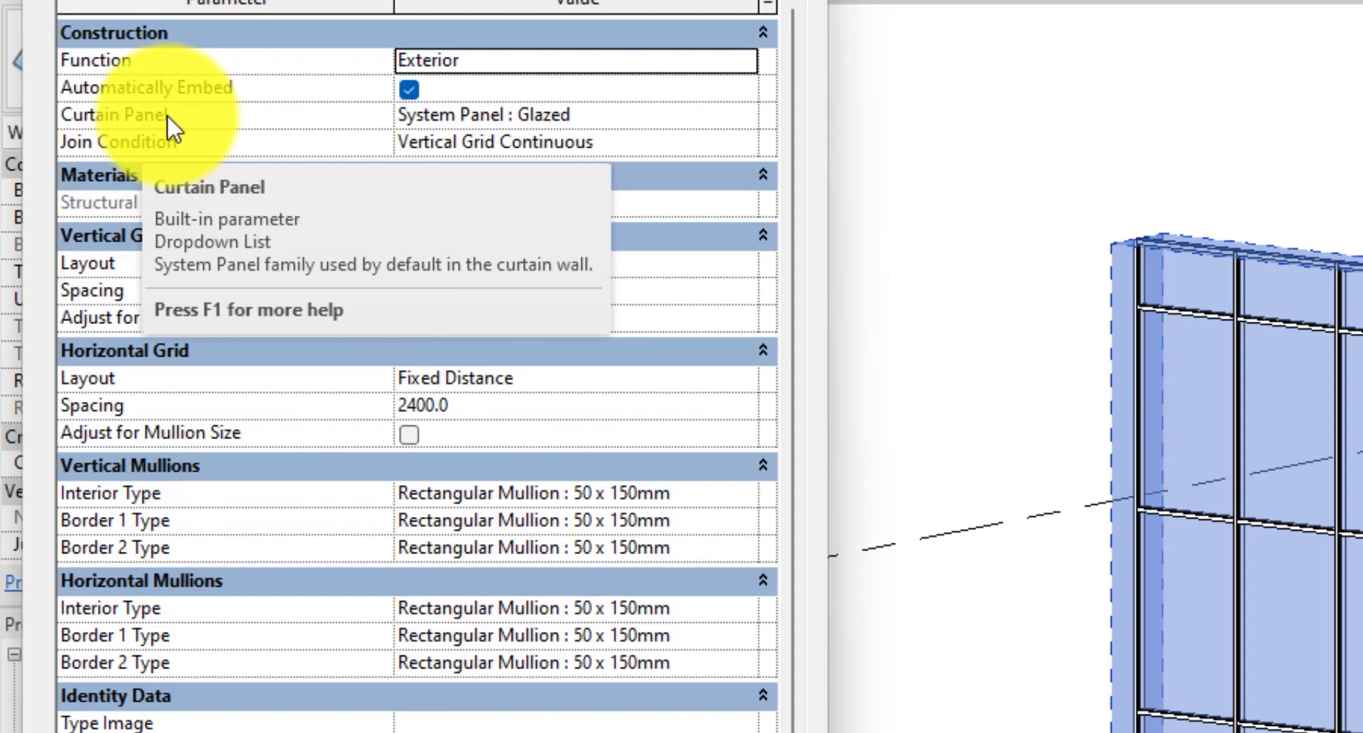
click(531, 114)
click(748, 118)
click(582, 260)
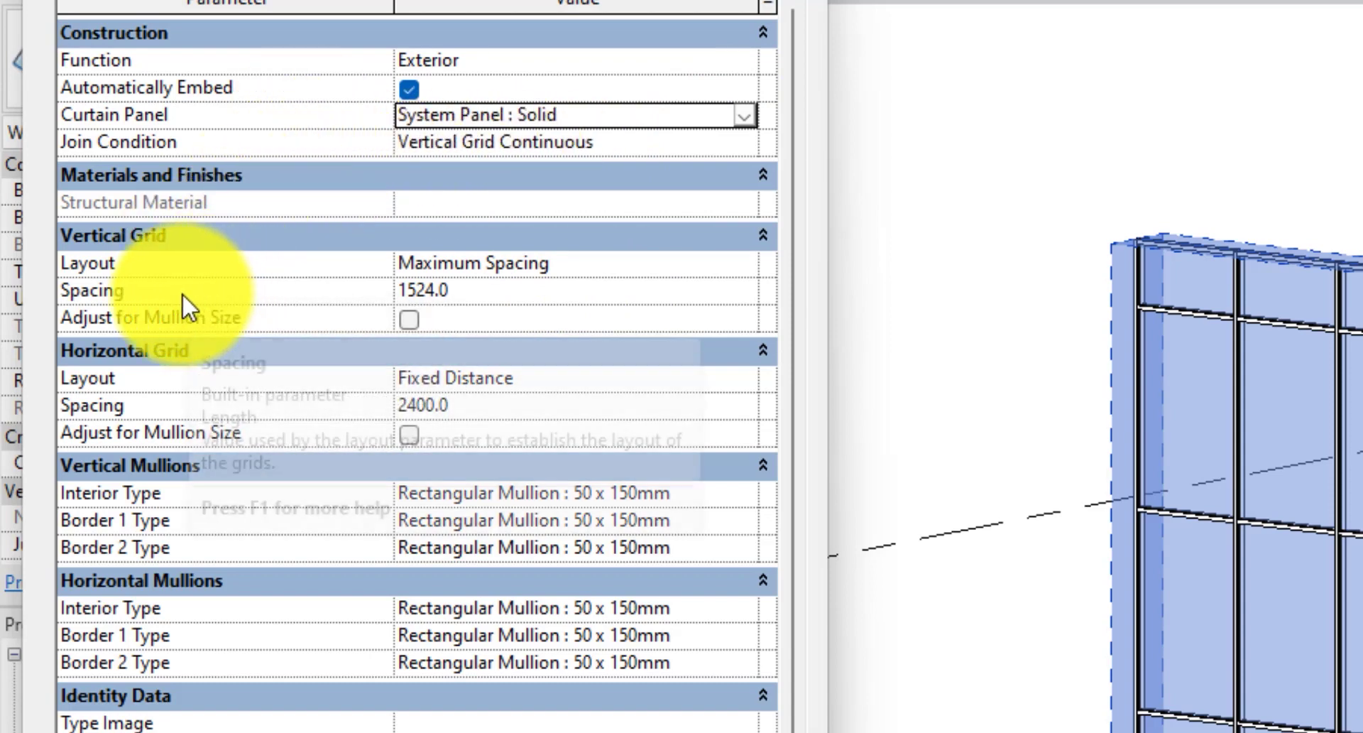
mouse_move(201, 301)
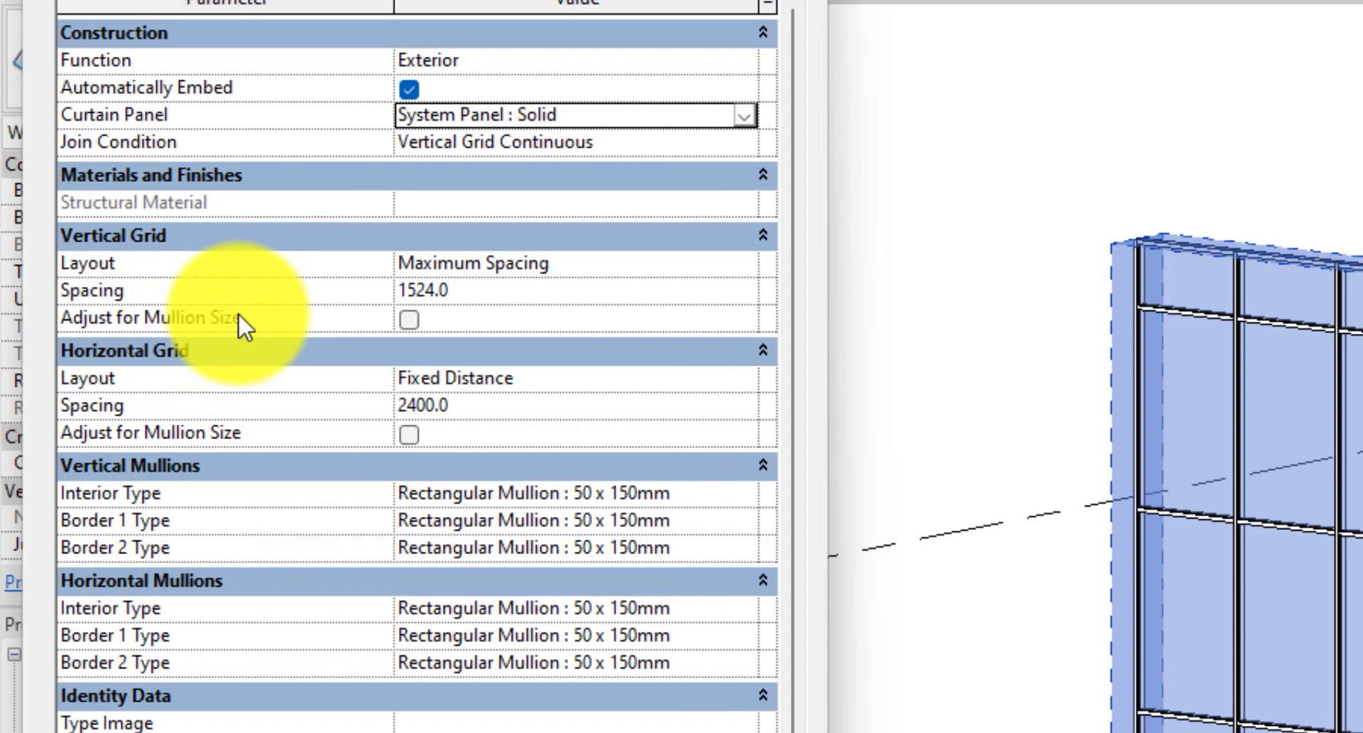
click(589, 286)
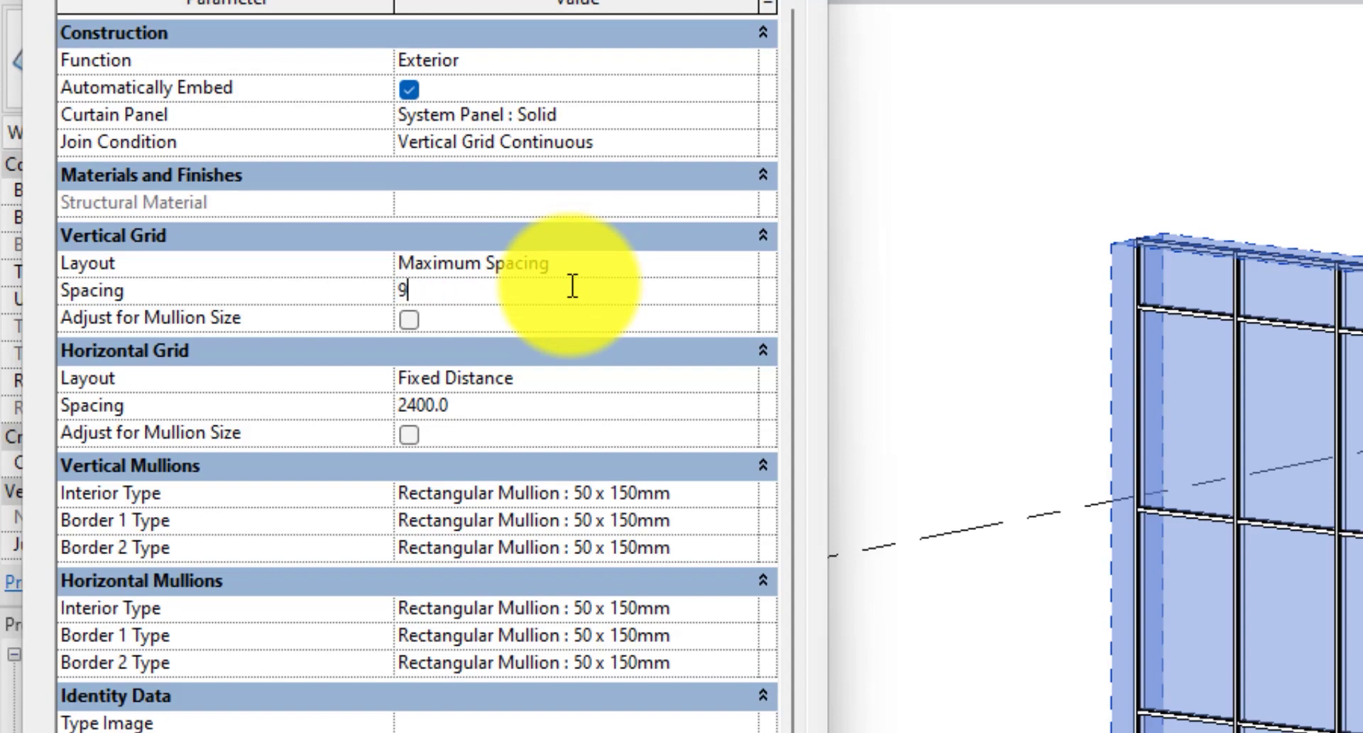
click(544, 411)
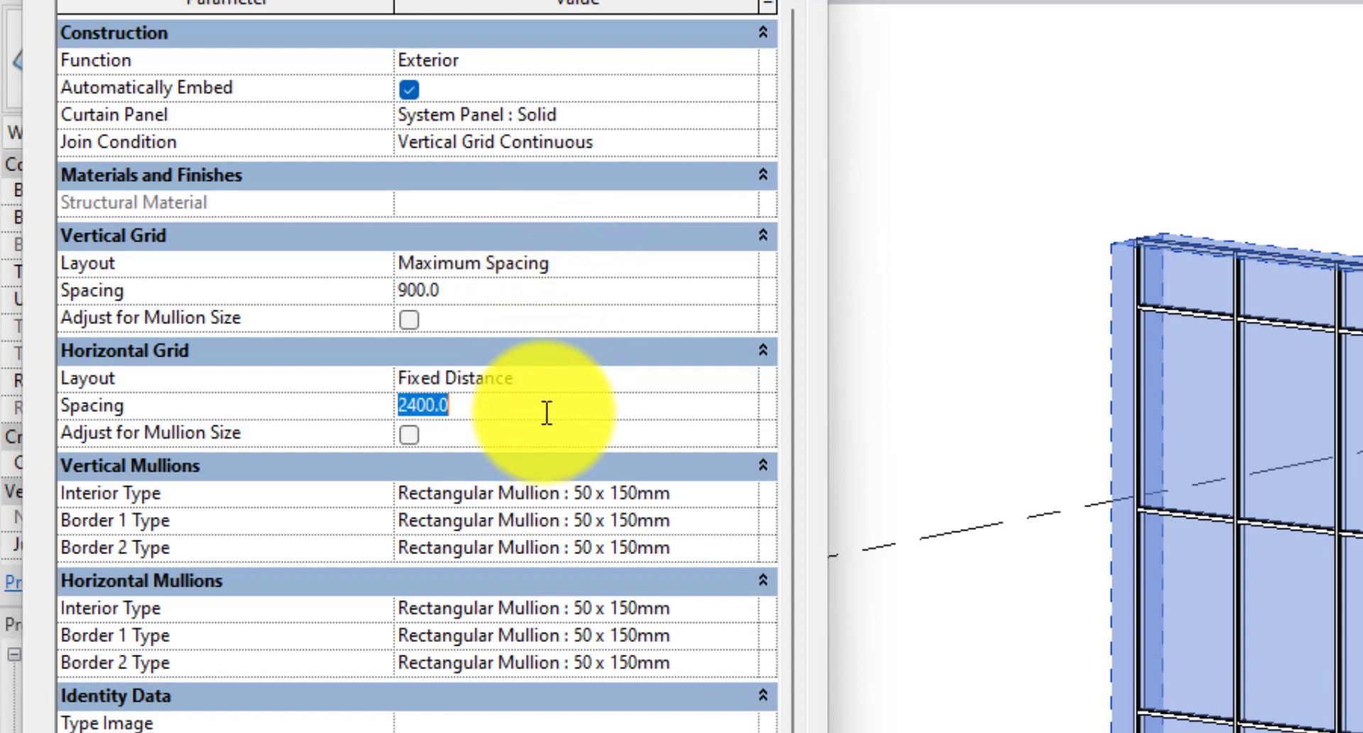
click(534, 404)
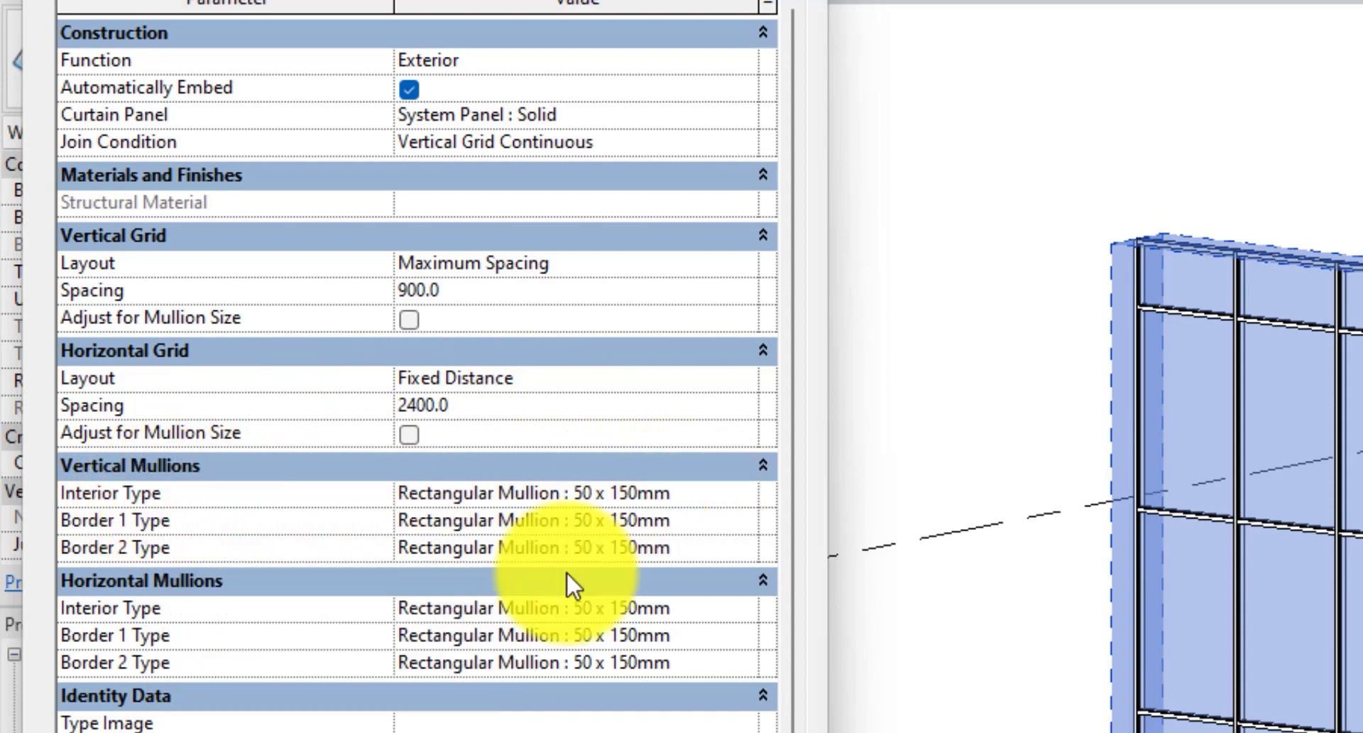
Step: Make the vertical interior and both vertical border mullions Rectangular Mullion : 30mm Square
click(714, 500)
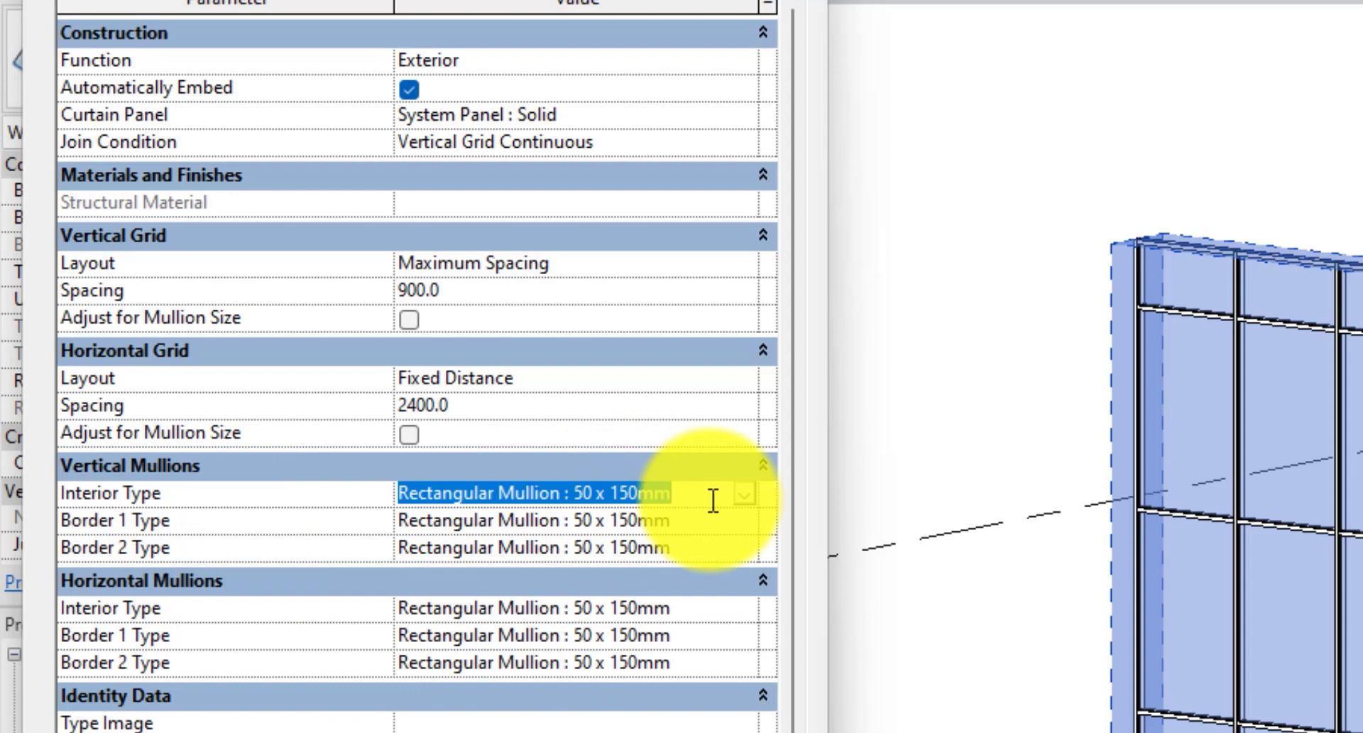
click(746, 495)
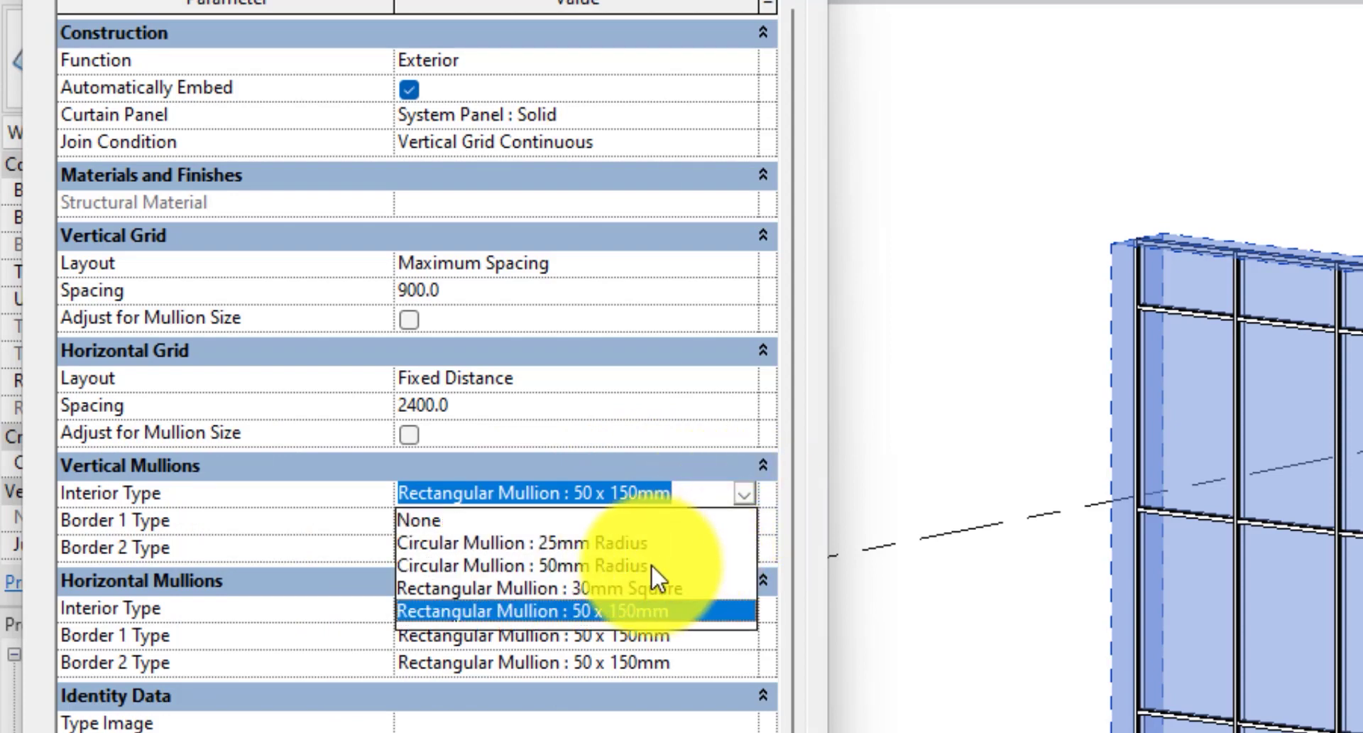
click(659, 588)
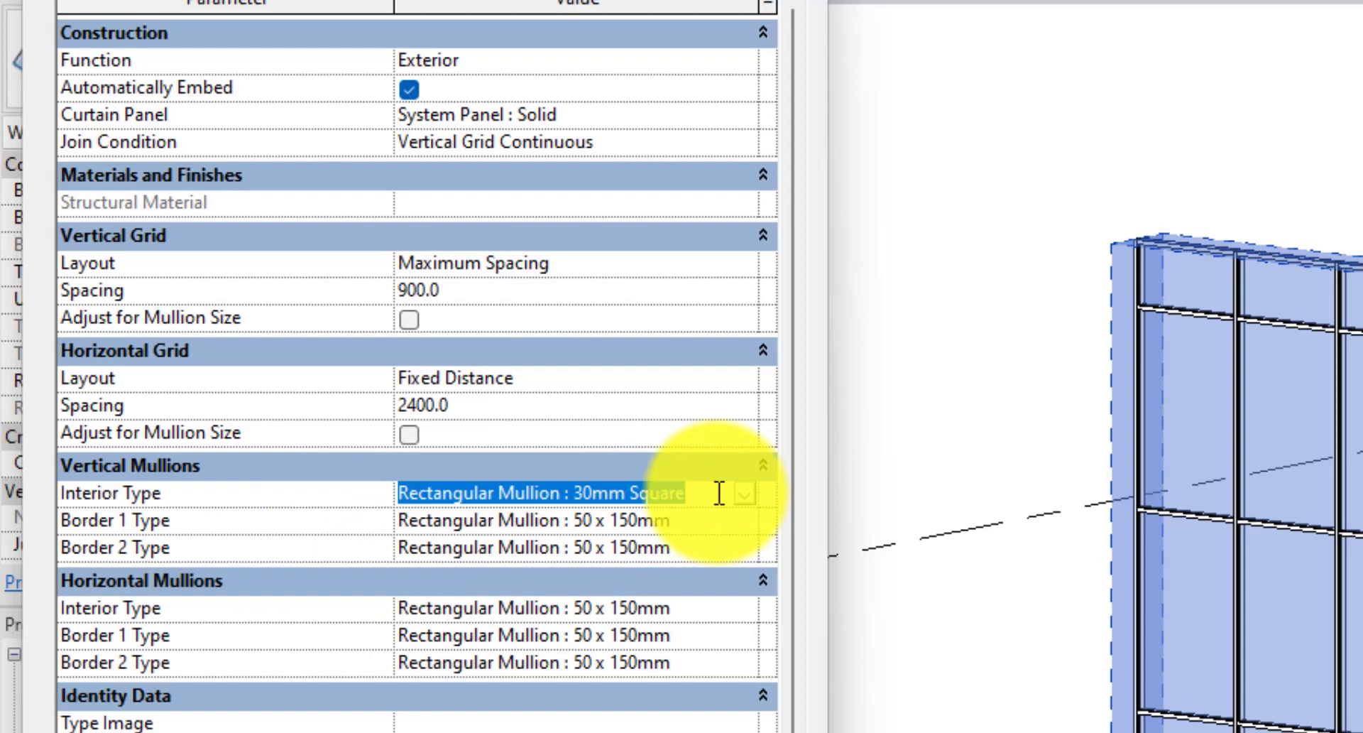
key(ctrl+c)
click(713, 523)
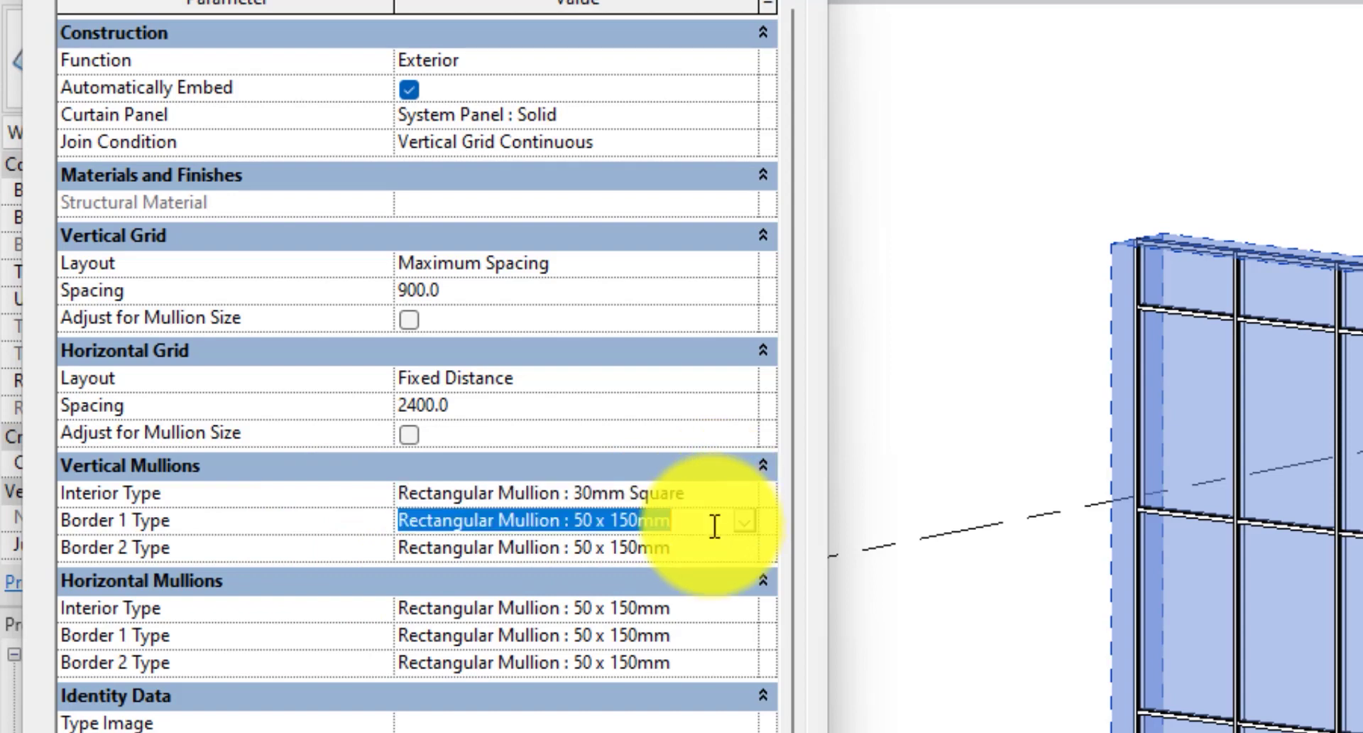
key(ctrl+v)
click(712, 551)
key(ctrl+v)
click(706, 551)
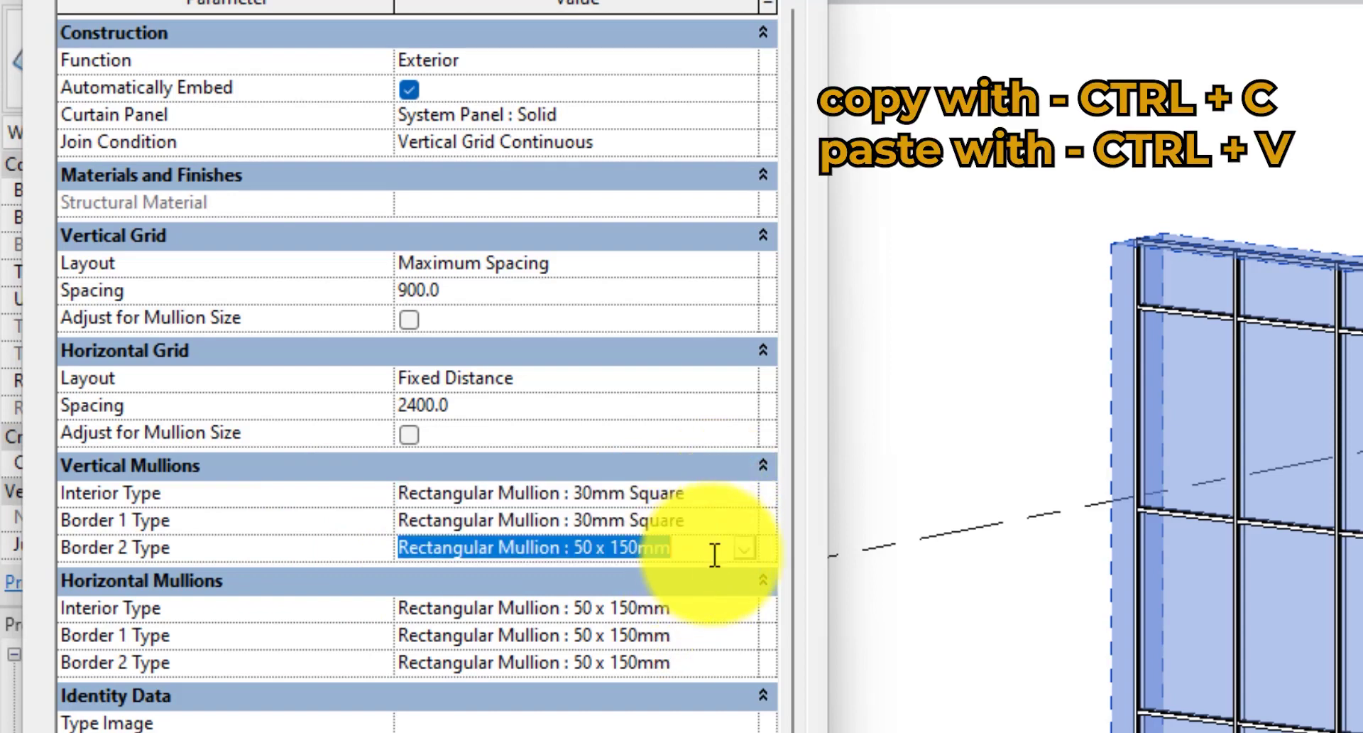
key(ctrl+v)
Step: Give the horizontal interior and both horizontal border mullions 30mm Square, then accept the type
click(694, 609)
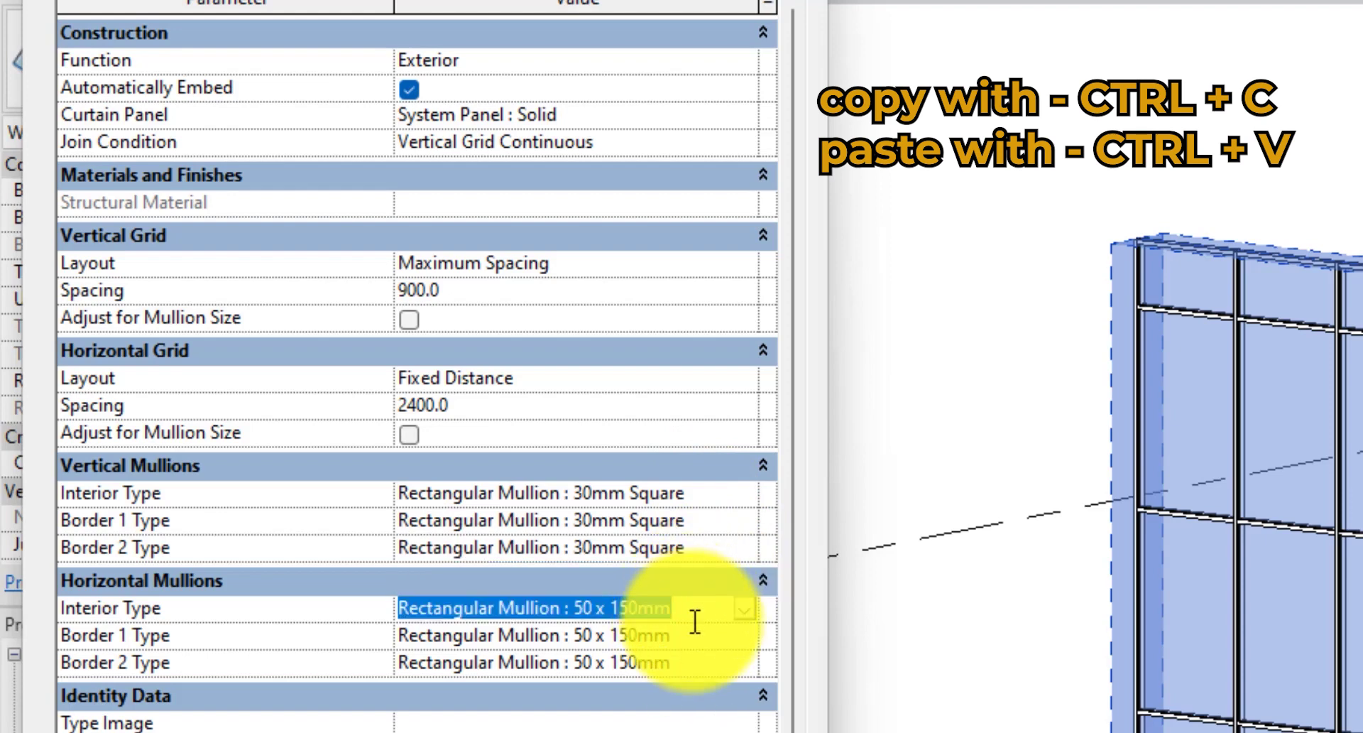
key(ctrl+v)
click(691, 636)
key(ctrl+v)
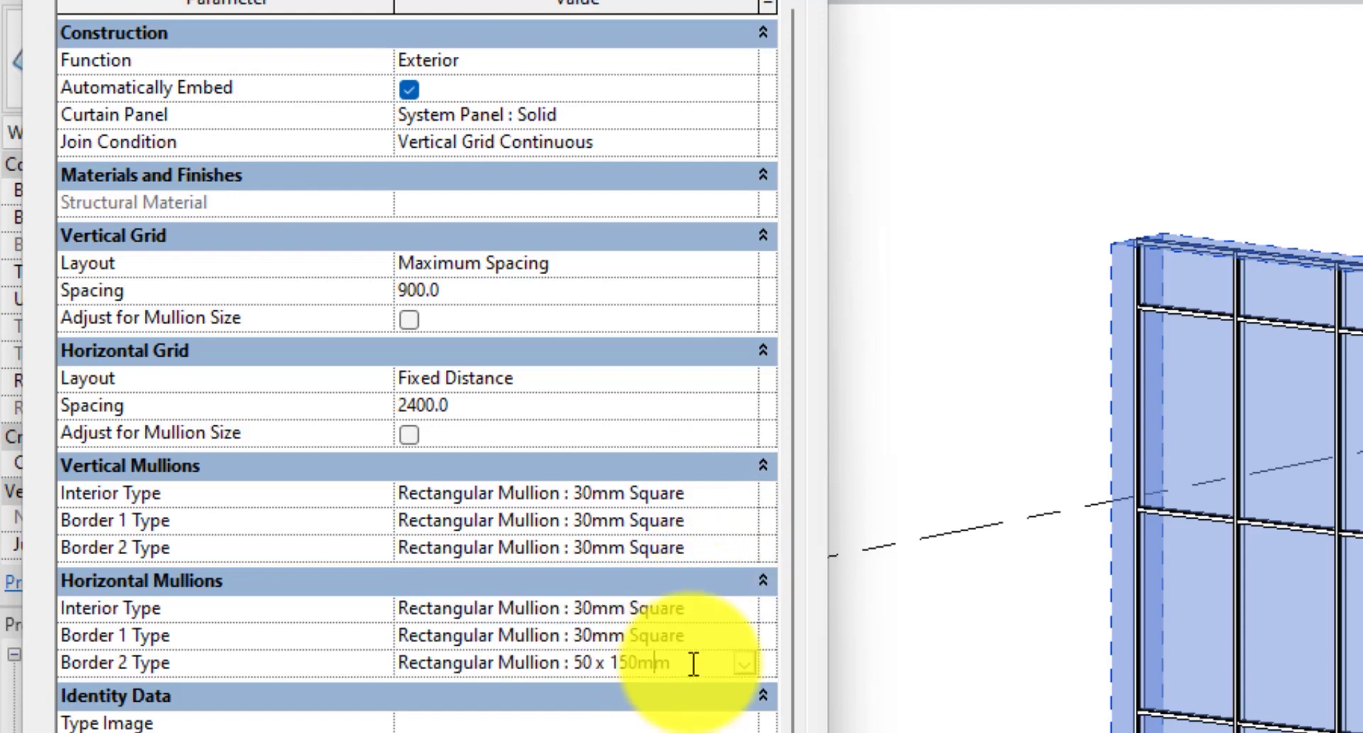
click(671, 663)
key(ctrl+v)
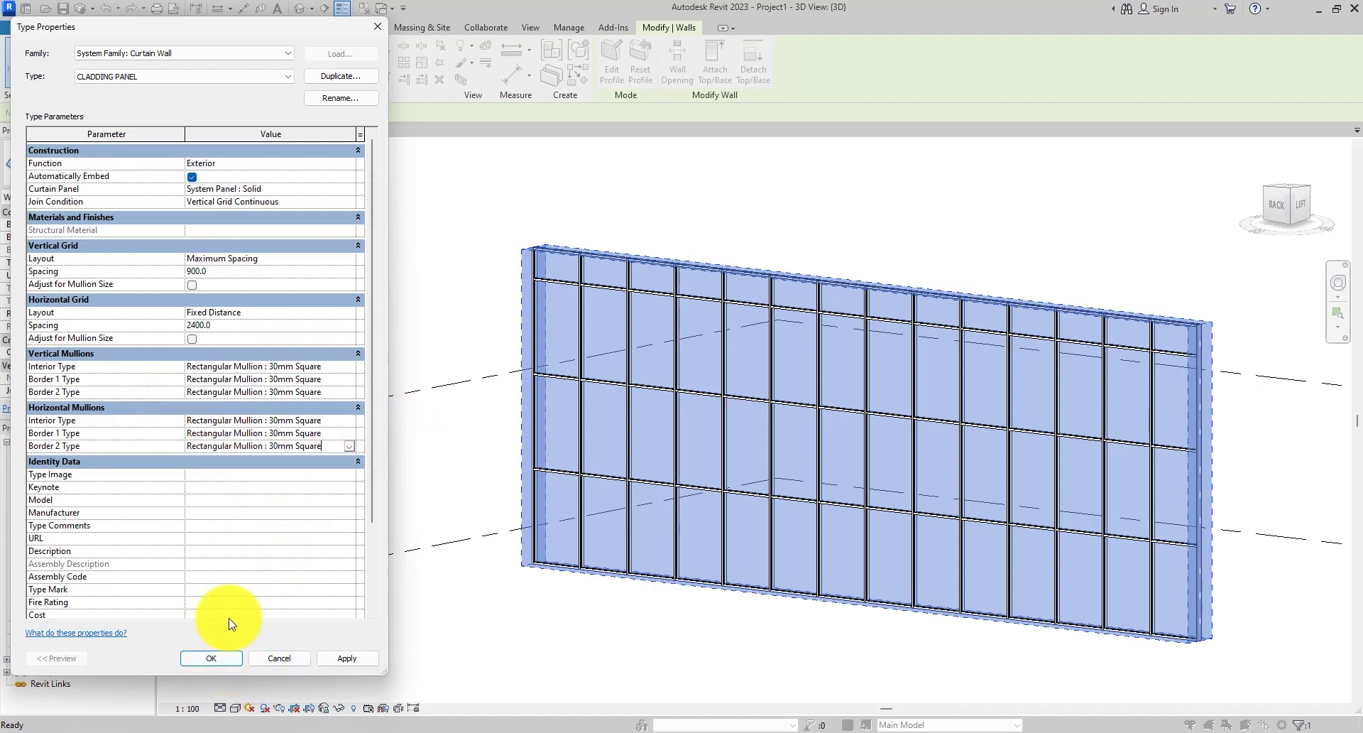
click(211, 658)
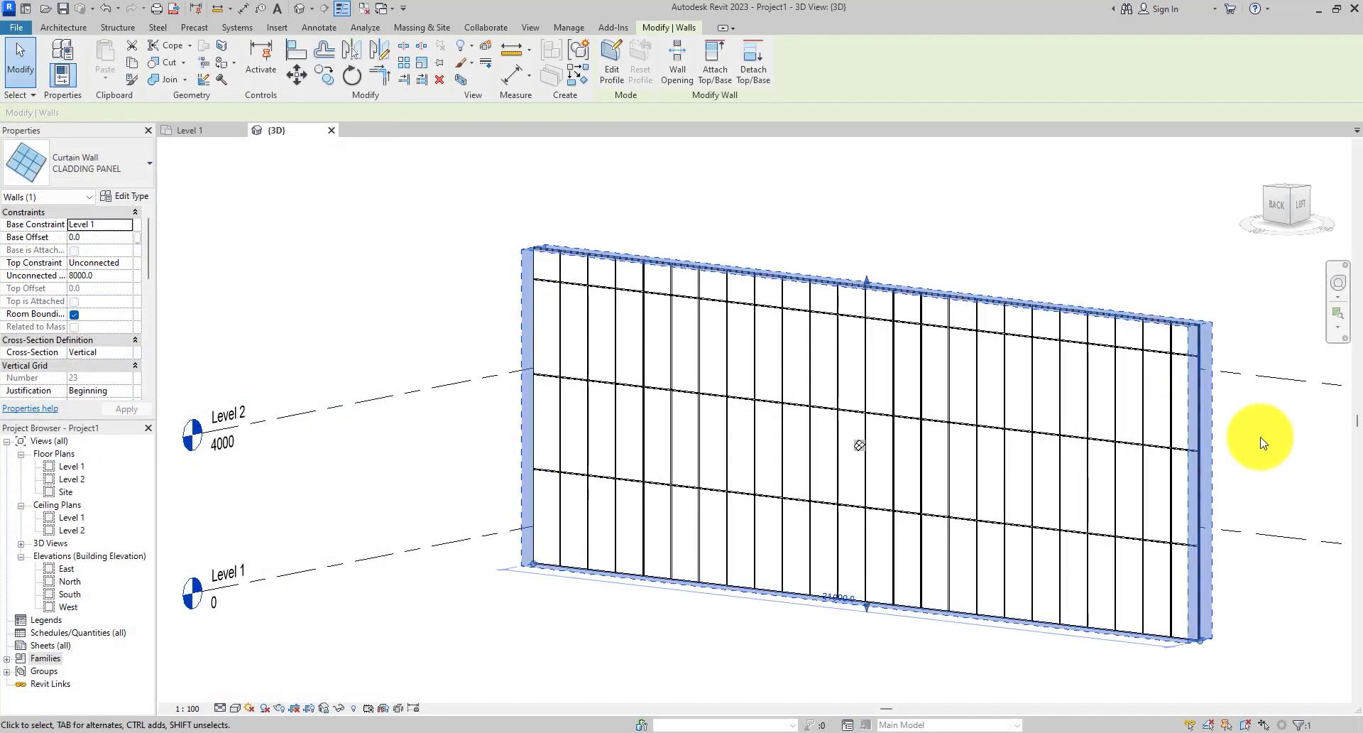
Step: Switch the 3D view's visual style to Shaded
click(1261, 443)
scroll(906, 487, up, 3)
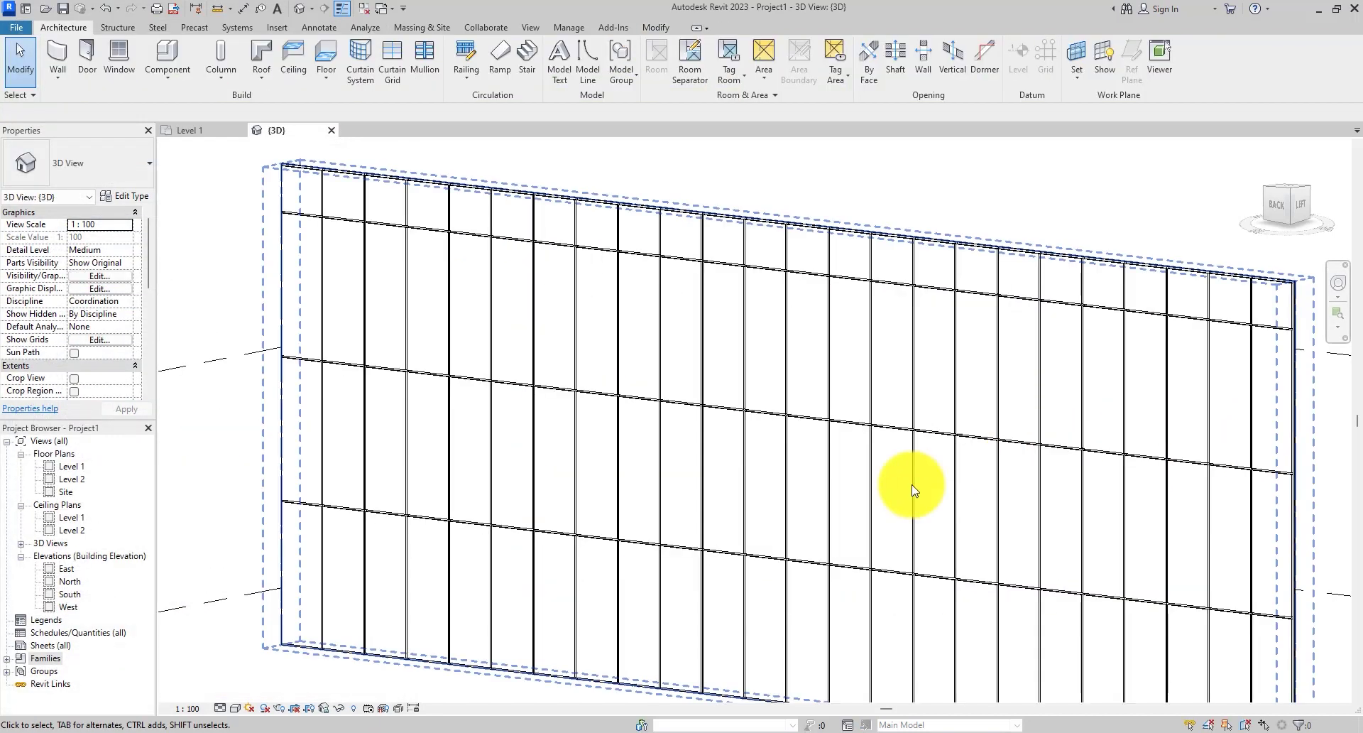
click(235, 708)
click(248, 679)
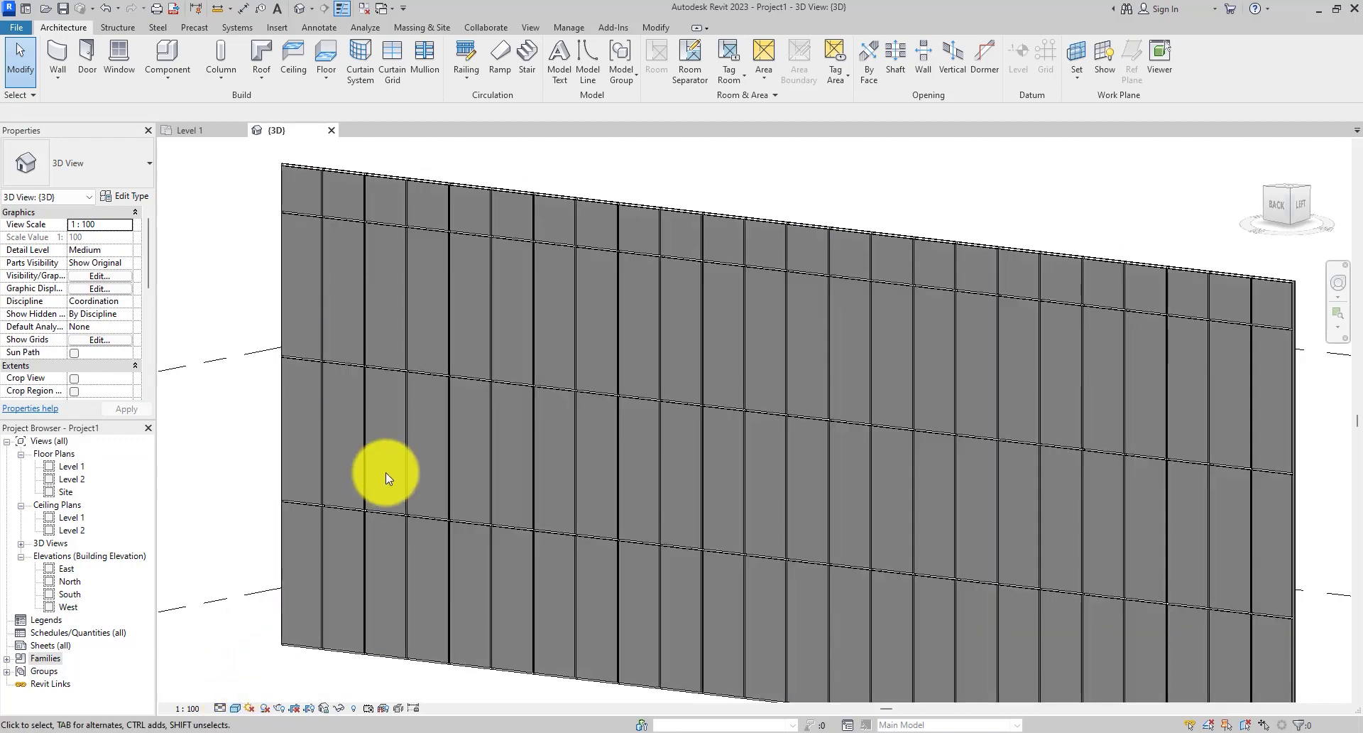
Step: Orbit and zoom around the wall to inspect its grey panels and mullions
scroll(866, 288, up, 4)
scroll(663, 291, down, 3)
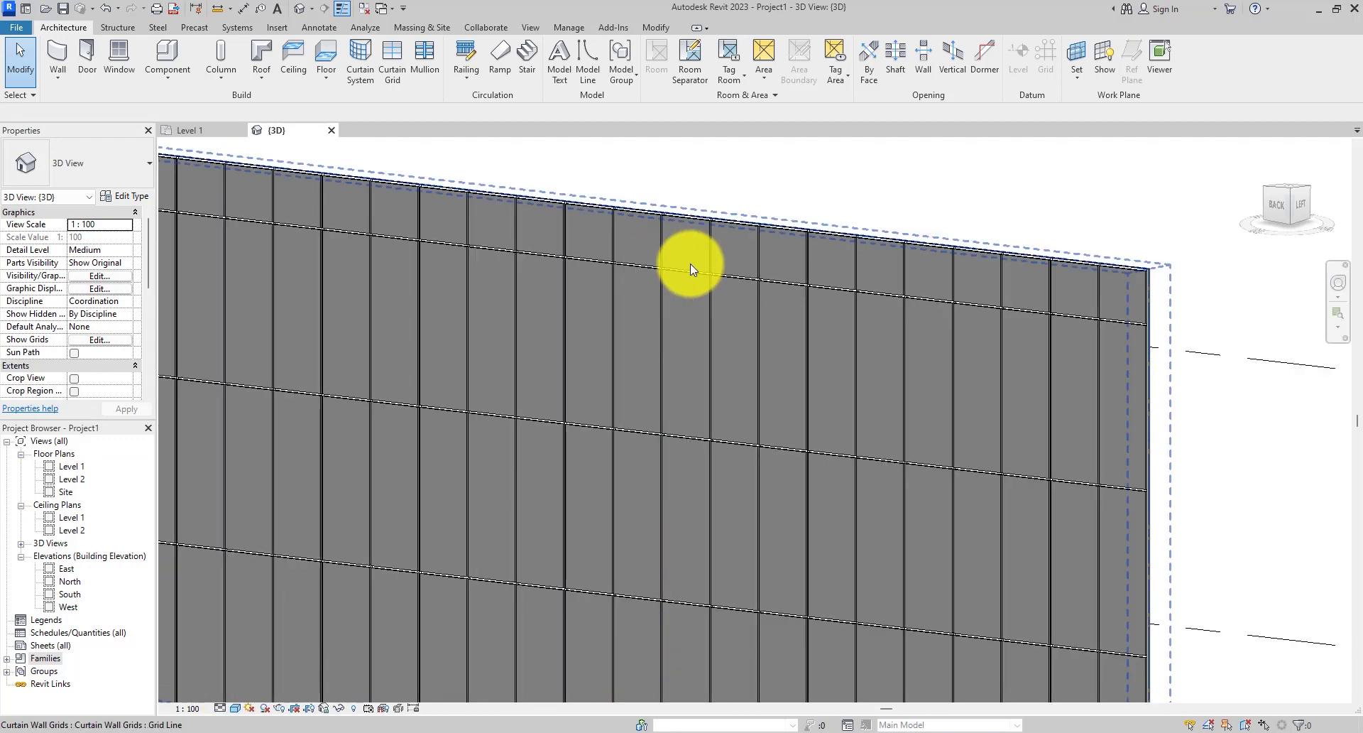
shift+middle_drag(1226, 283, 754, 291)
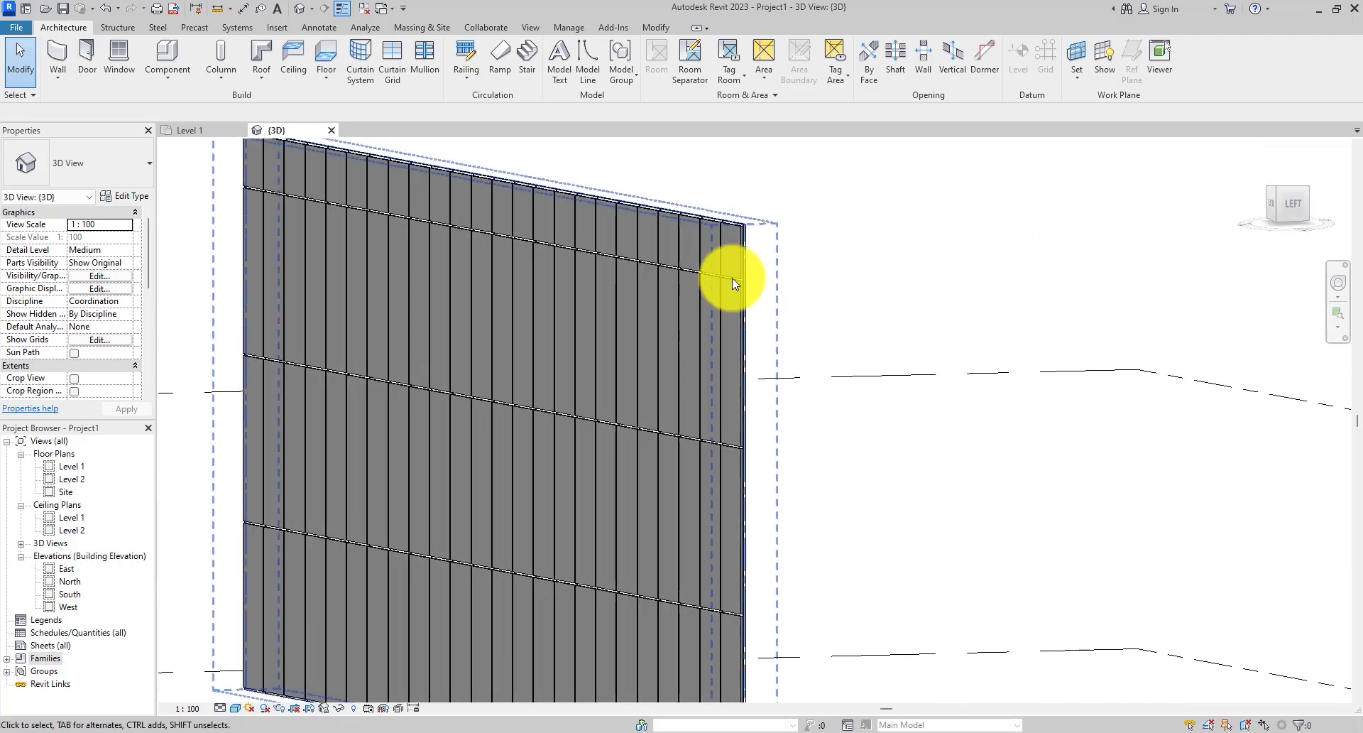
scroll(679, 220, up, 5)
click(652, 295)
scroll(721, 317, up, 3)
shift+middle_drag(722, 316, 752, 353)
scroll(692, 466, up, 3)
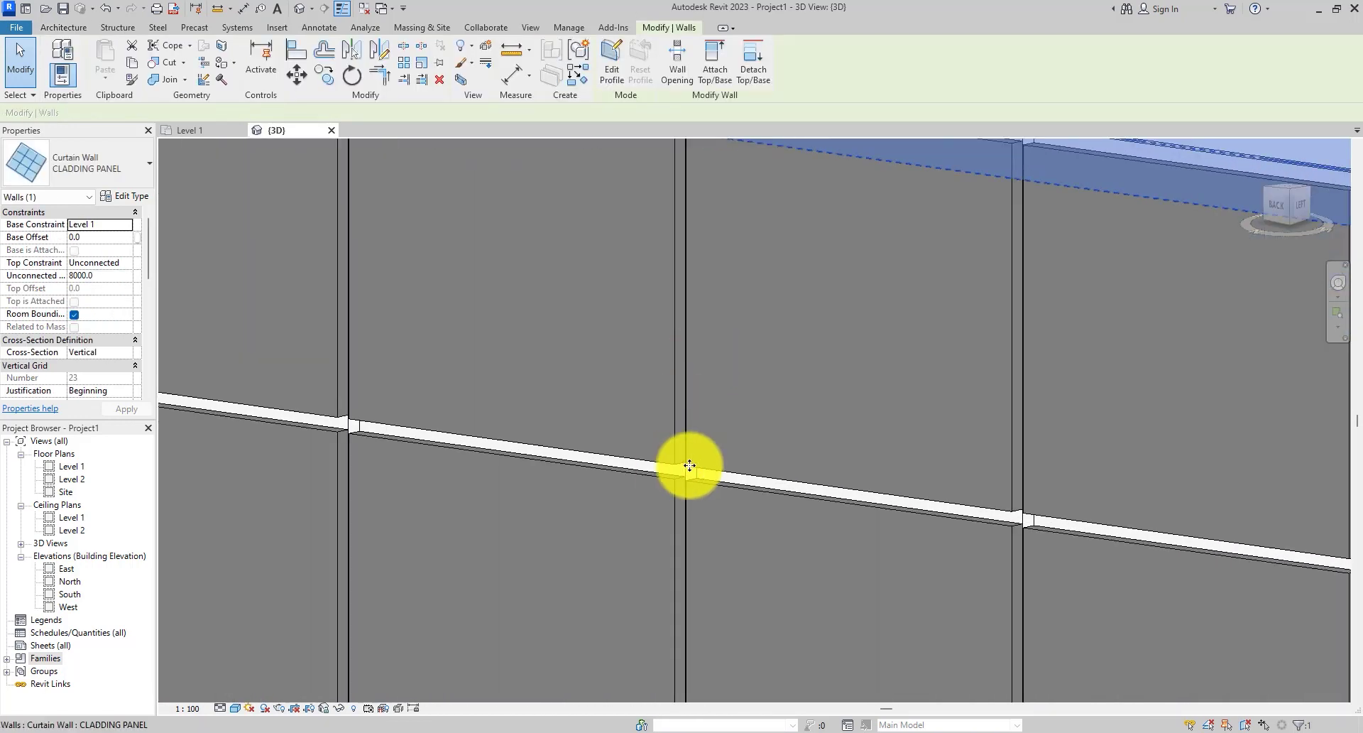
scroll(692, 466, down, 3)
shift+middle_drag(640, 472, 836, 461)
scroll(530, 317, down, 6)
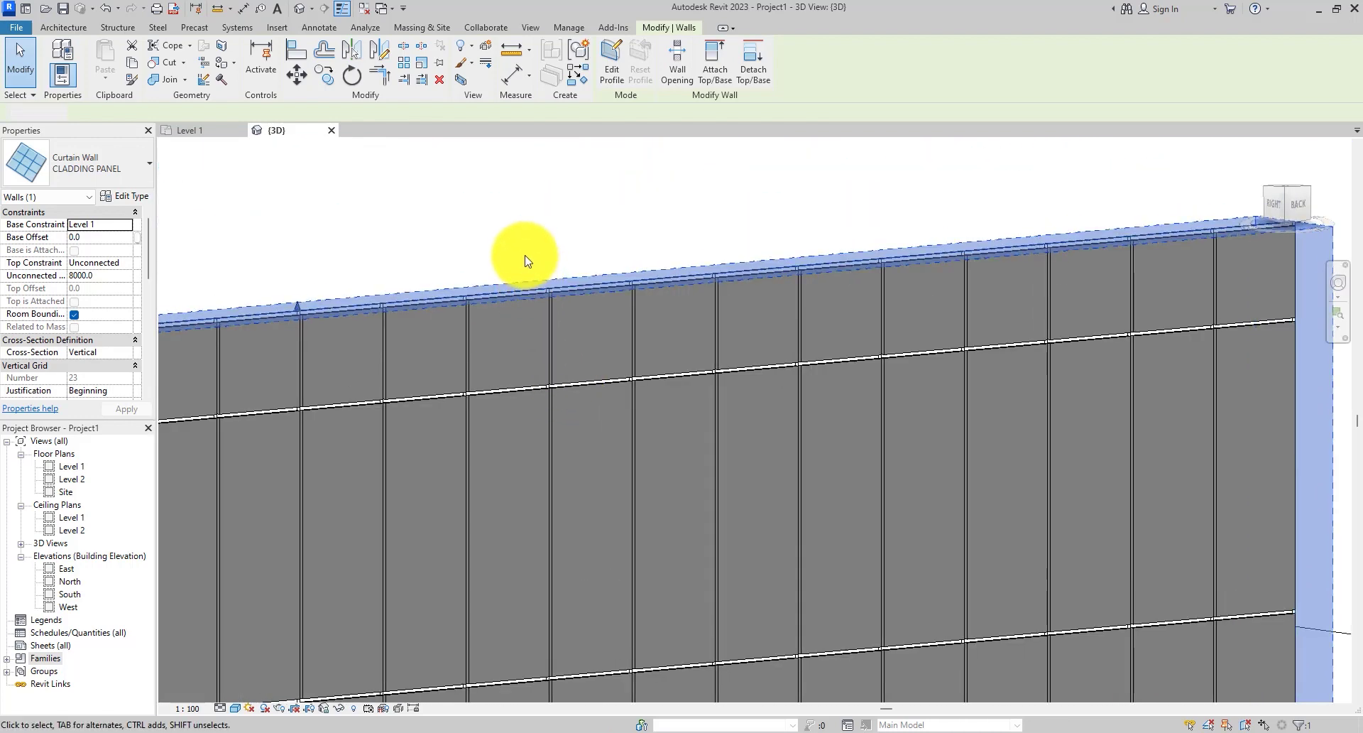
click(525, 262)
scroll(541, 281, up, 3)
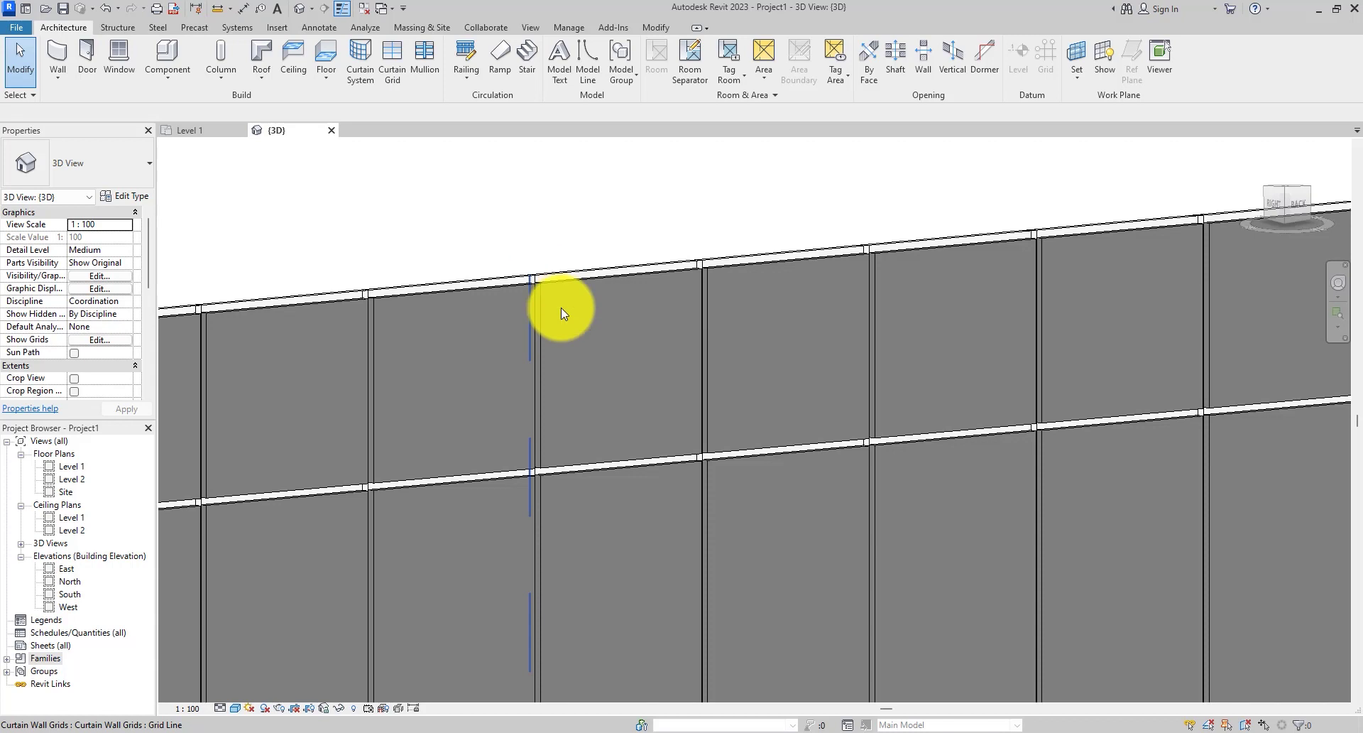
scroll(543, 317, down, 3)
scroll(547, 476, up, 2)
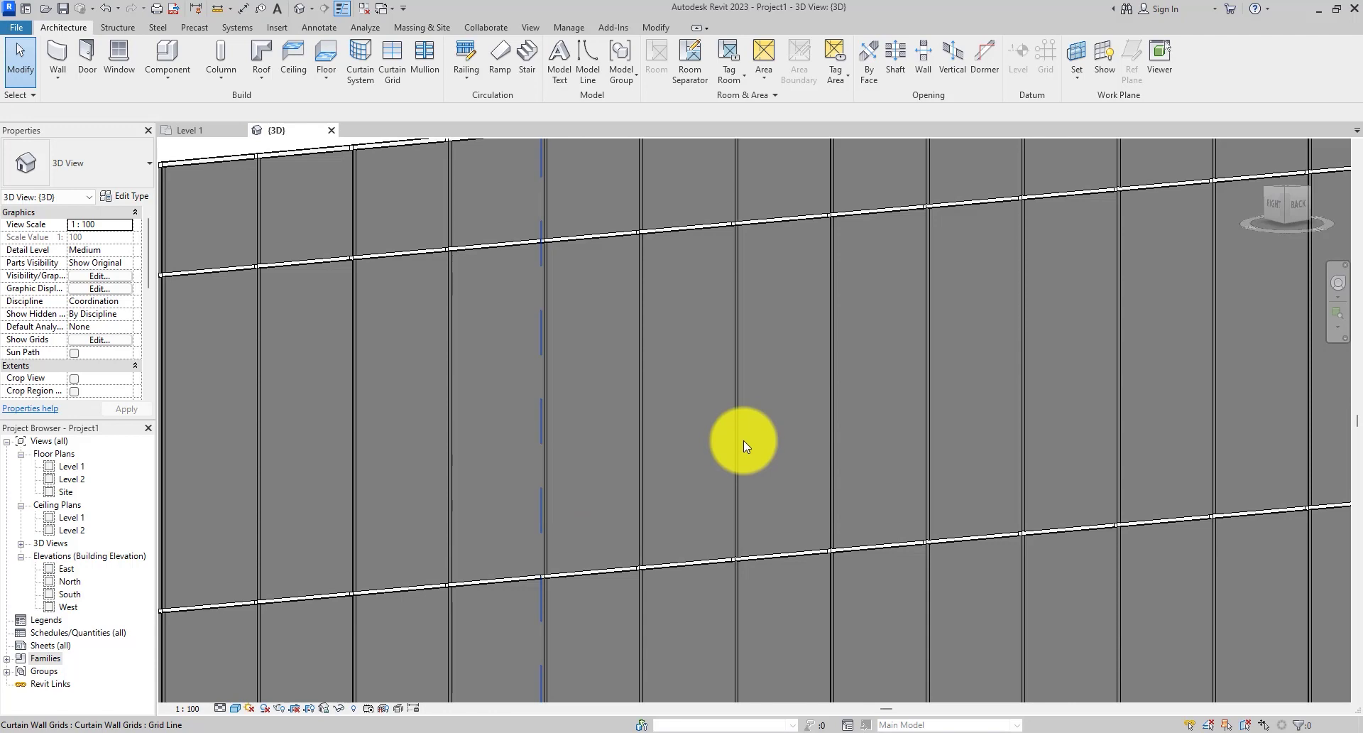
scroll(744, 440, down, 5)
shift+middle_drag(430, 327, 578, 253)
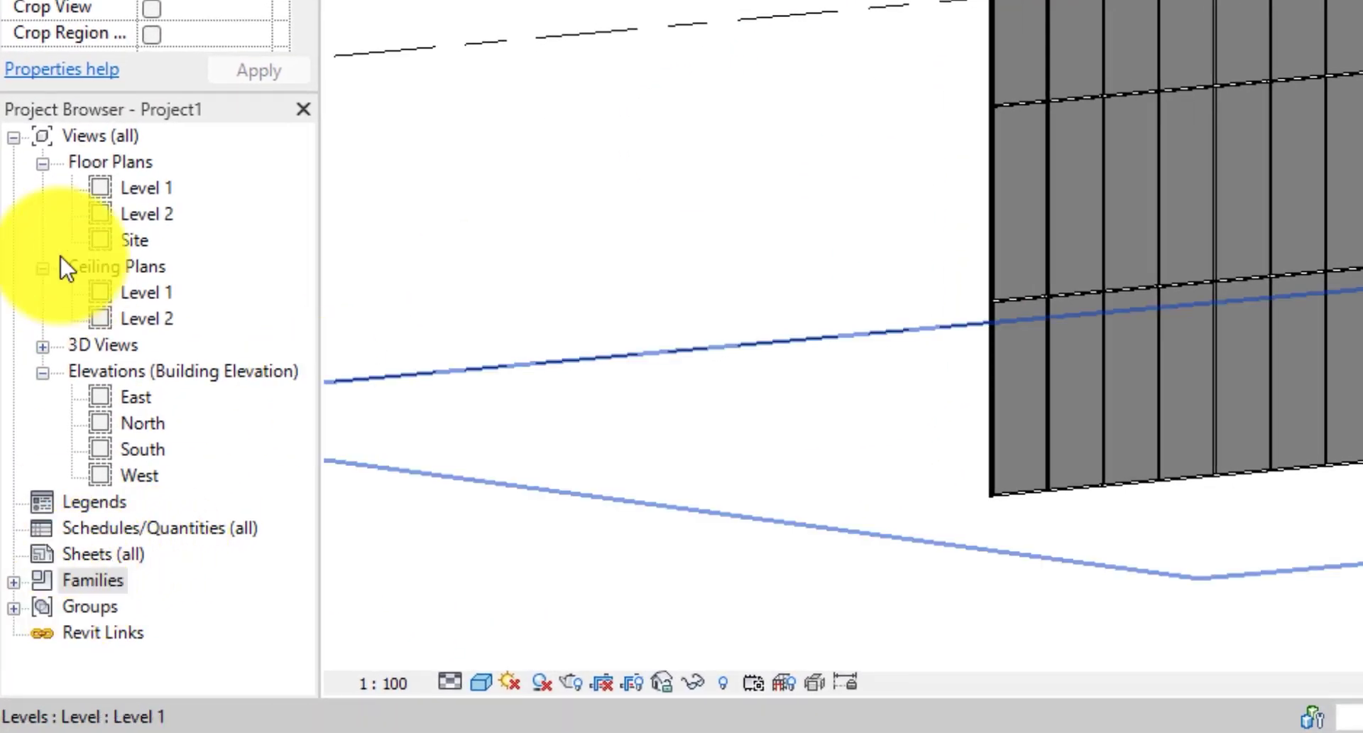
Step: In Families > Curtain Panels > System Panel, open the Solid type's properties
click(14, 582)
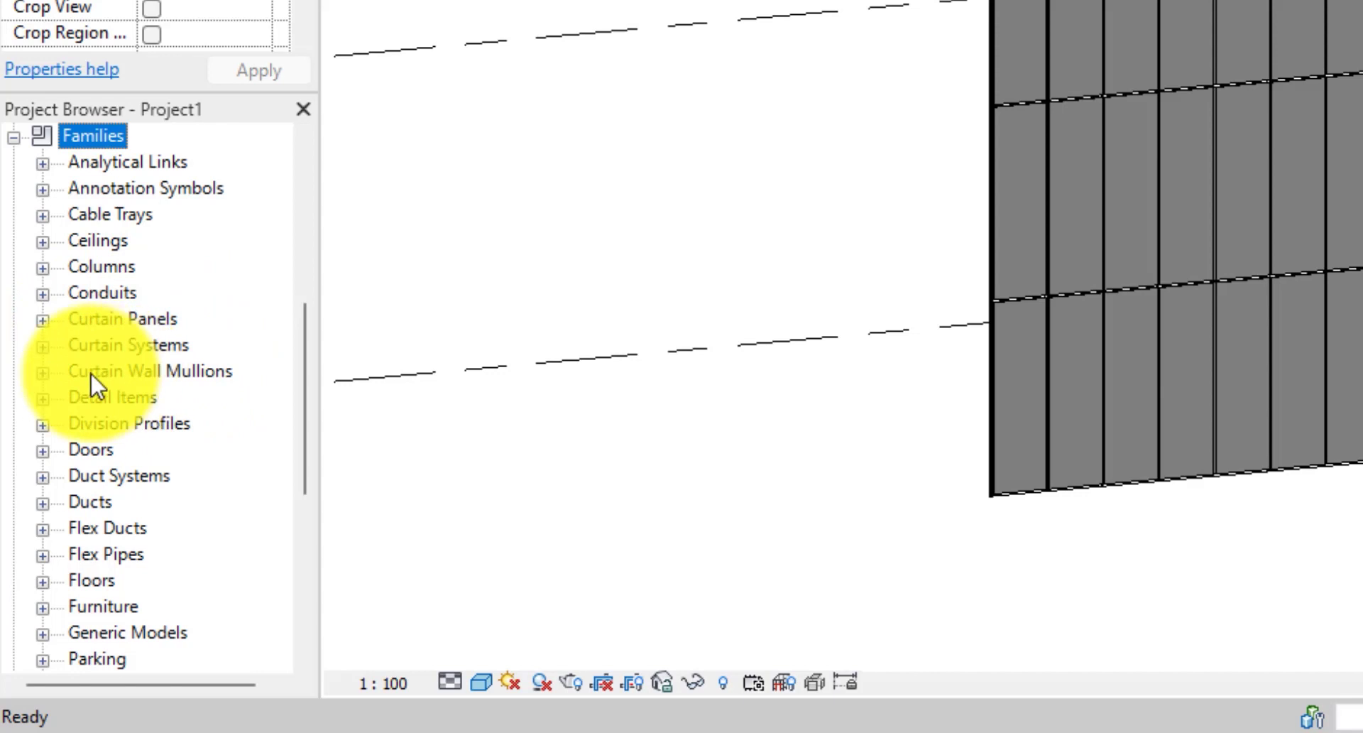
click(42, 319)
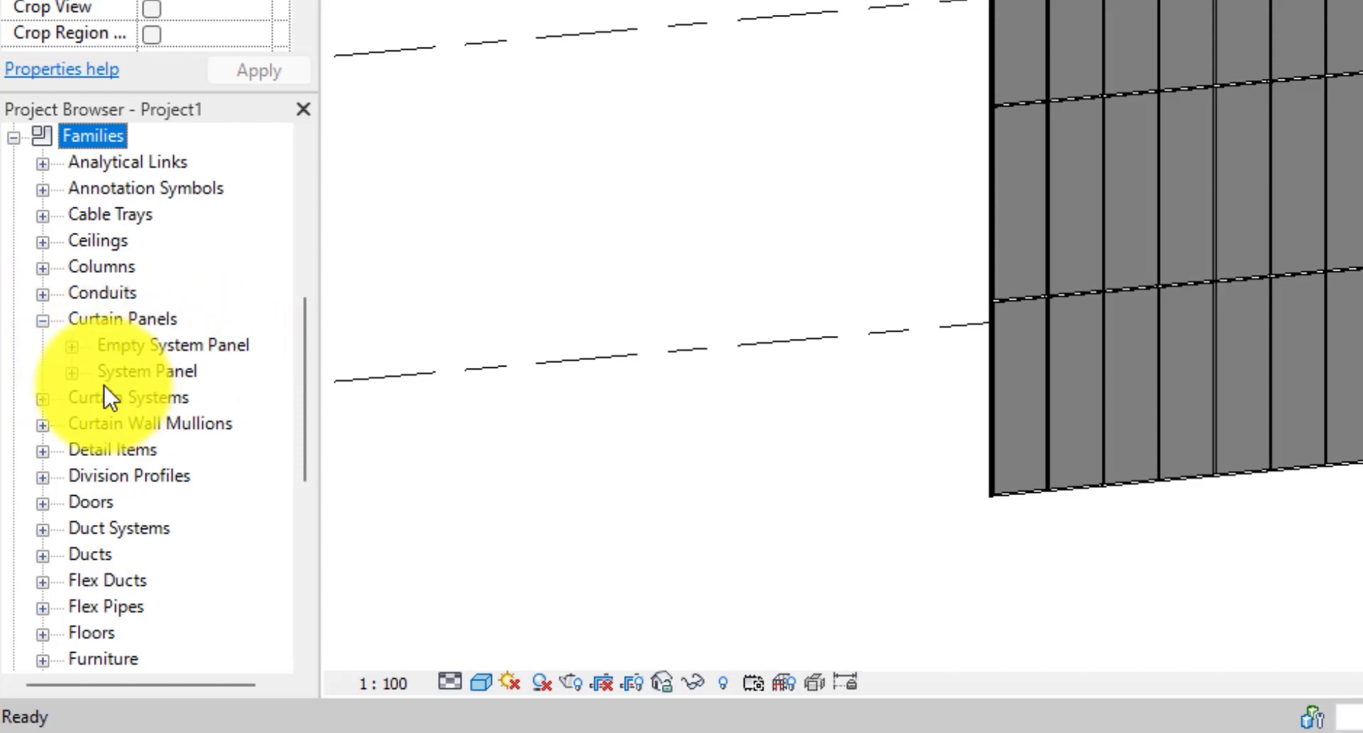
click(74, 374)
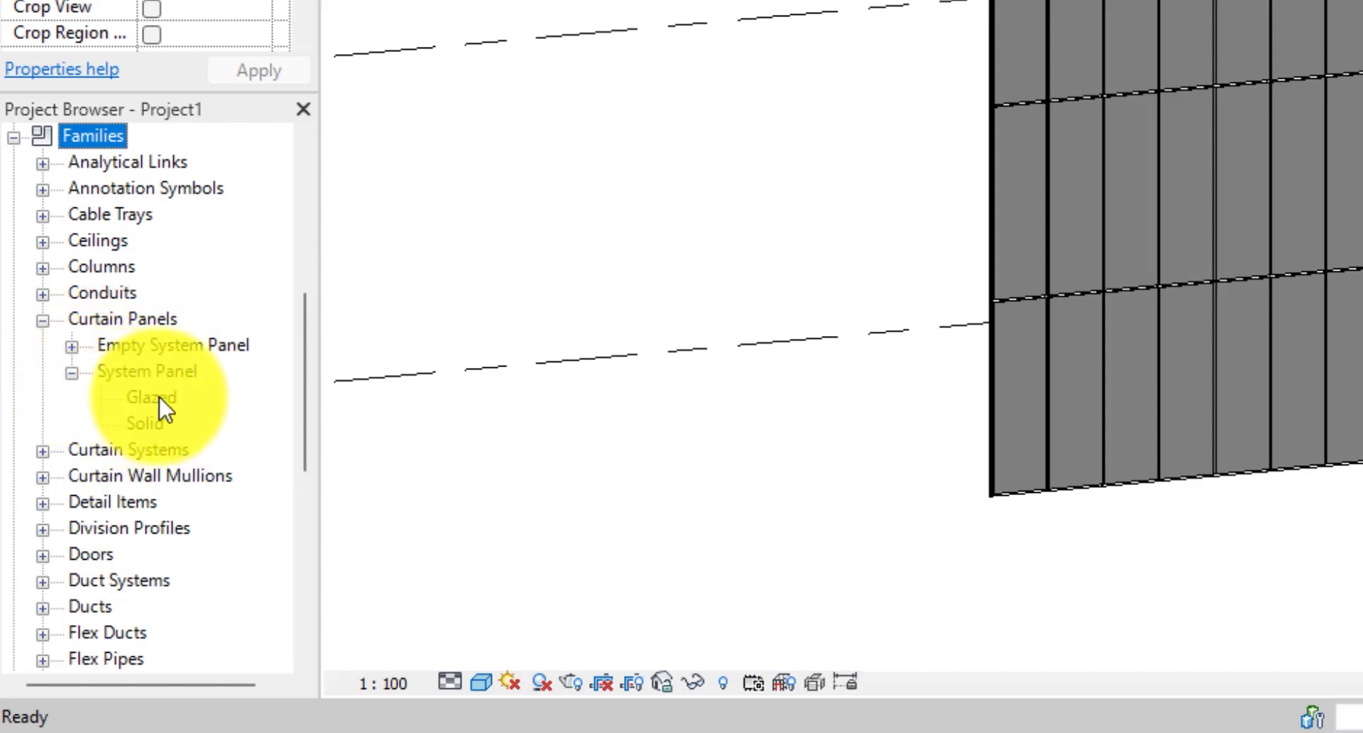
click(147, 422)
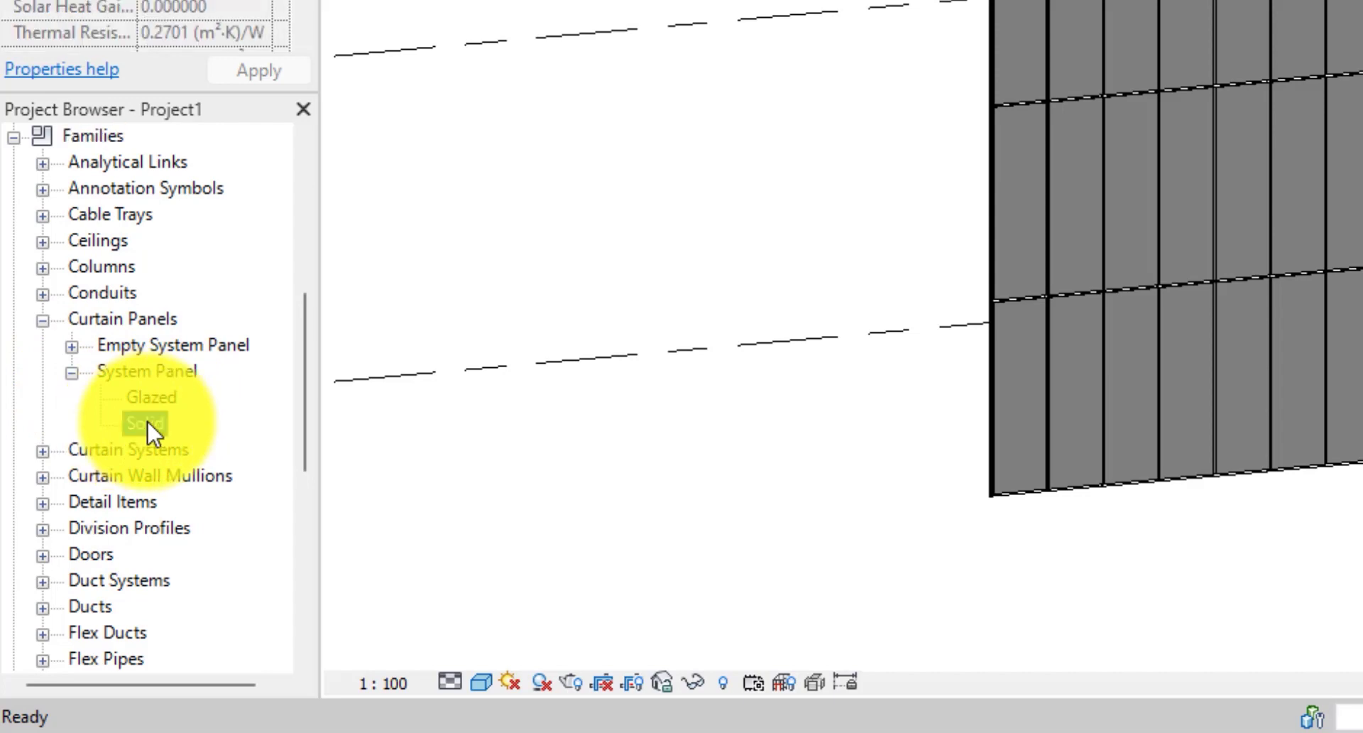
double_click(160, 420)
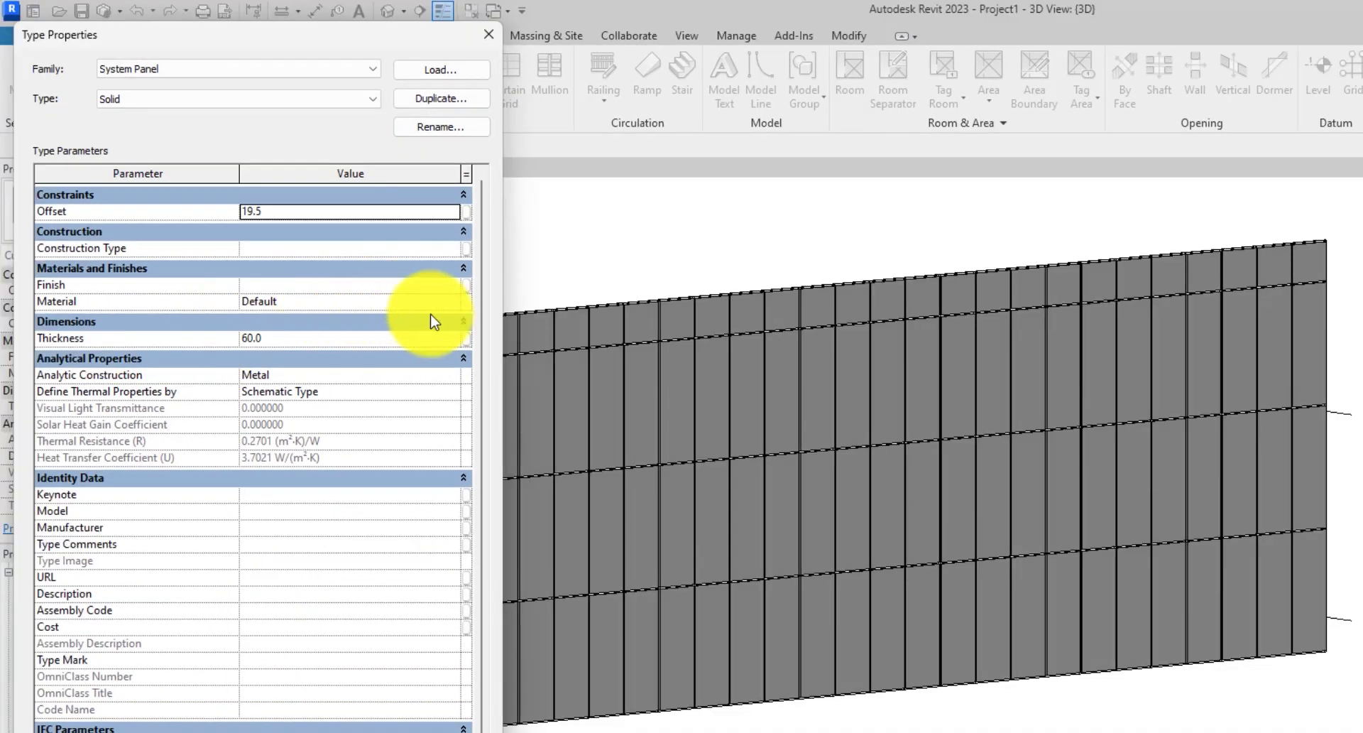
Step: Close the Solid panel properties unchanged and zoom in on the wall in Level 1
click(431, 319)
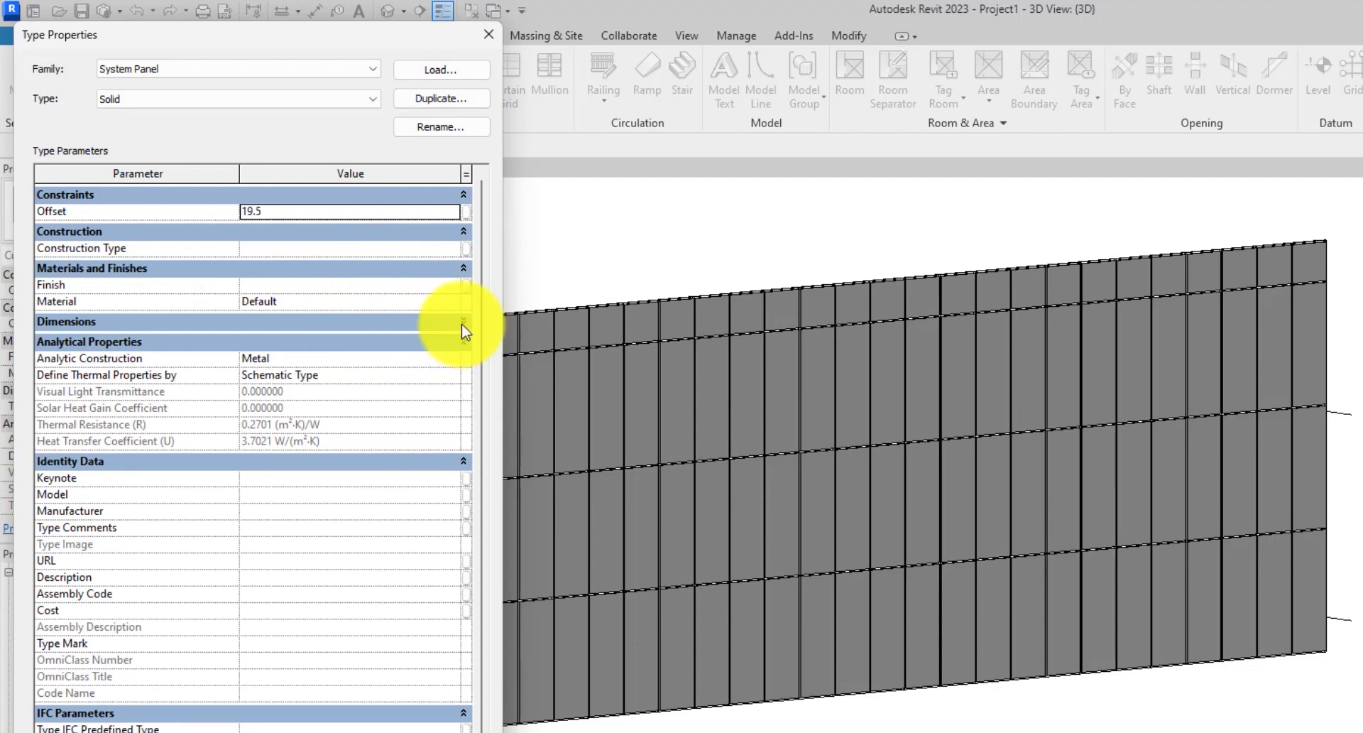
click(463, 323)
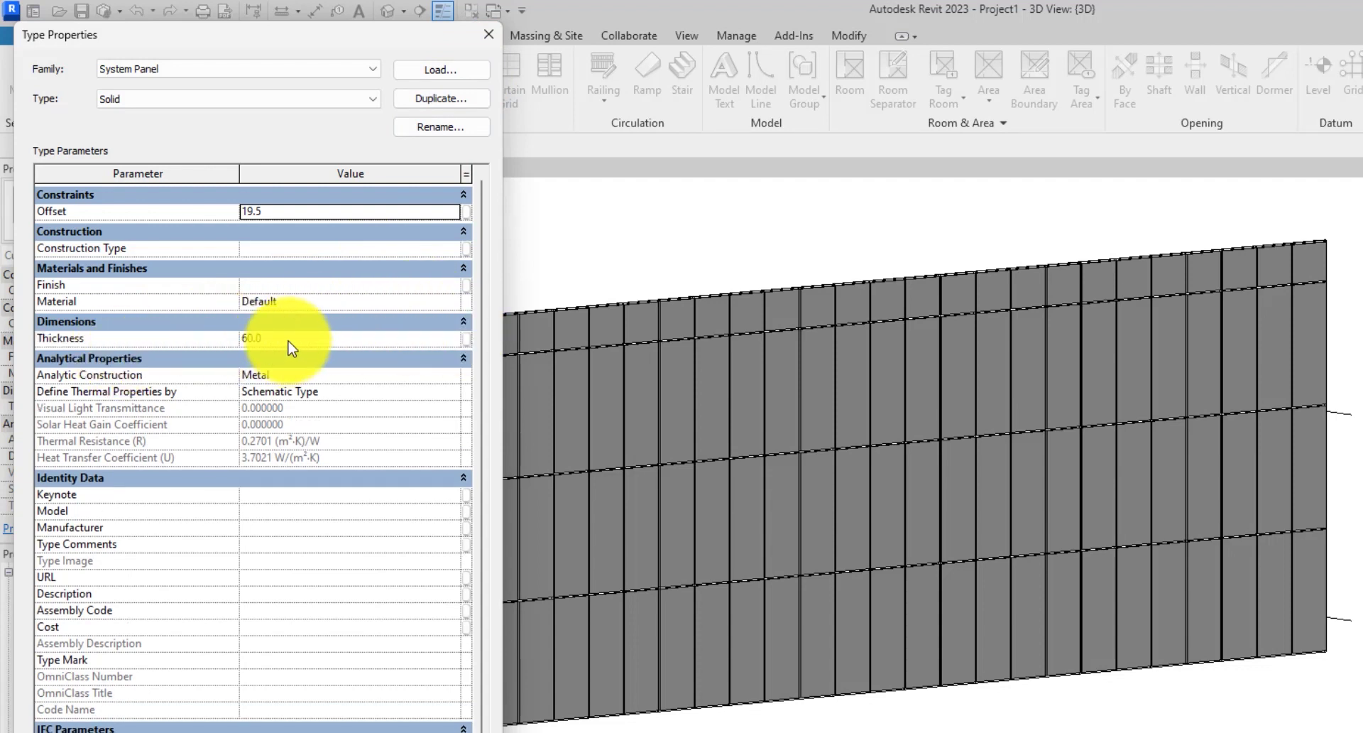
click(488, 39)
click(274, 168)
scroll(628, 455, up, 8)
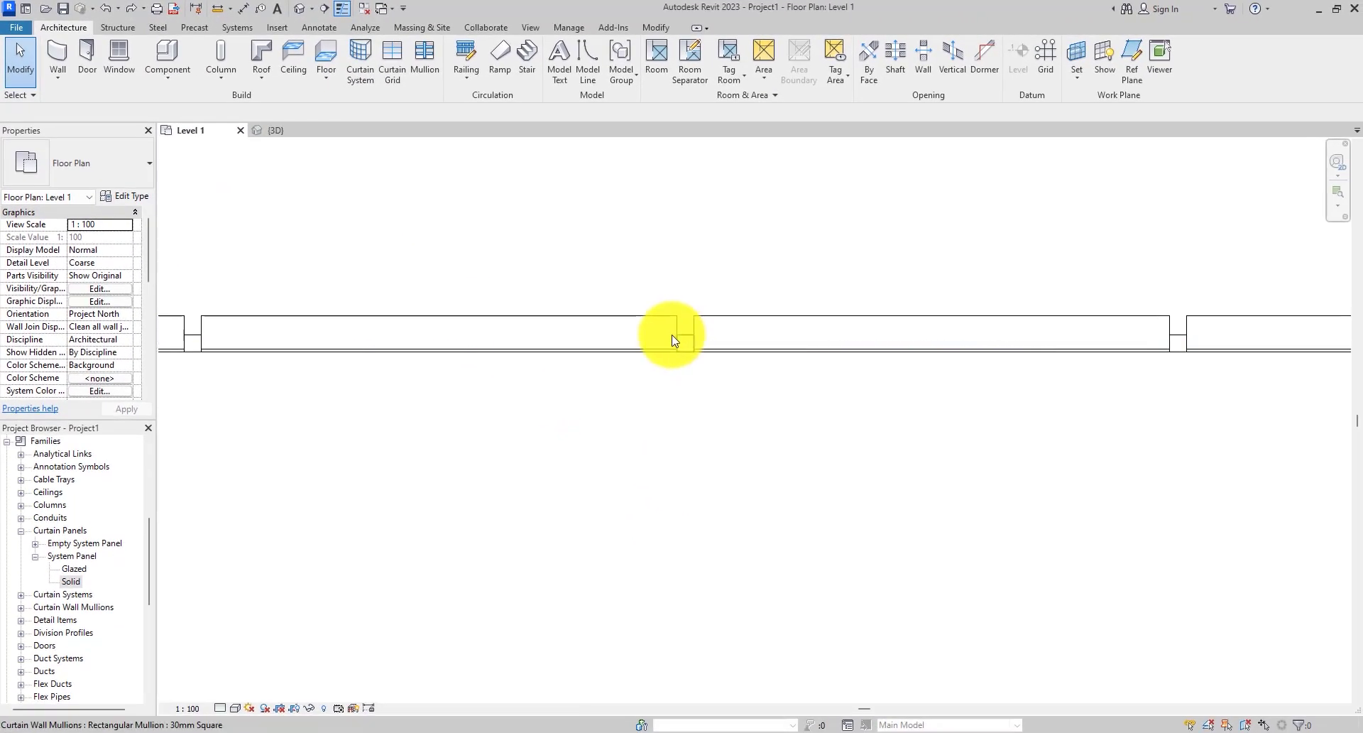
scroll(674, 341, up, 3)
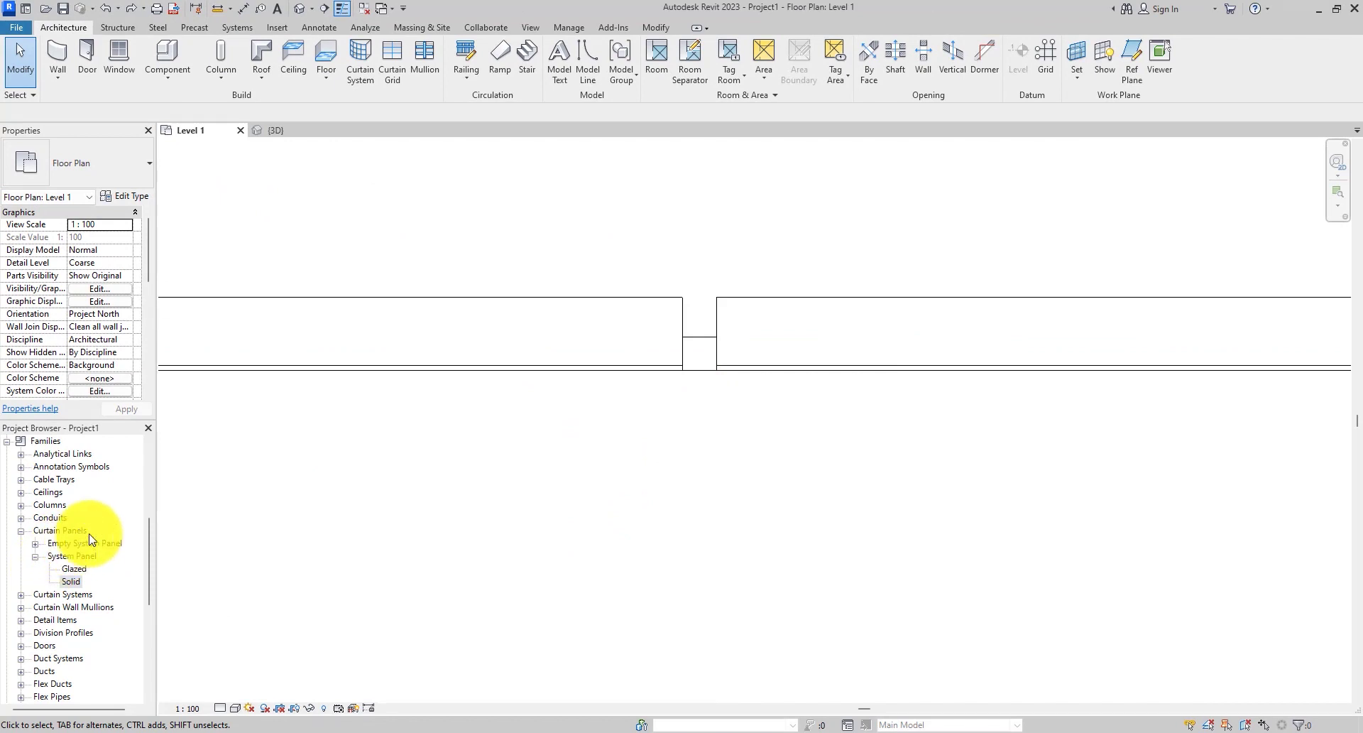
click(71, 581)
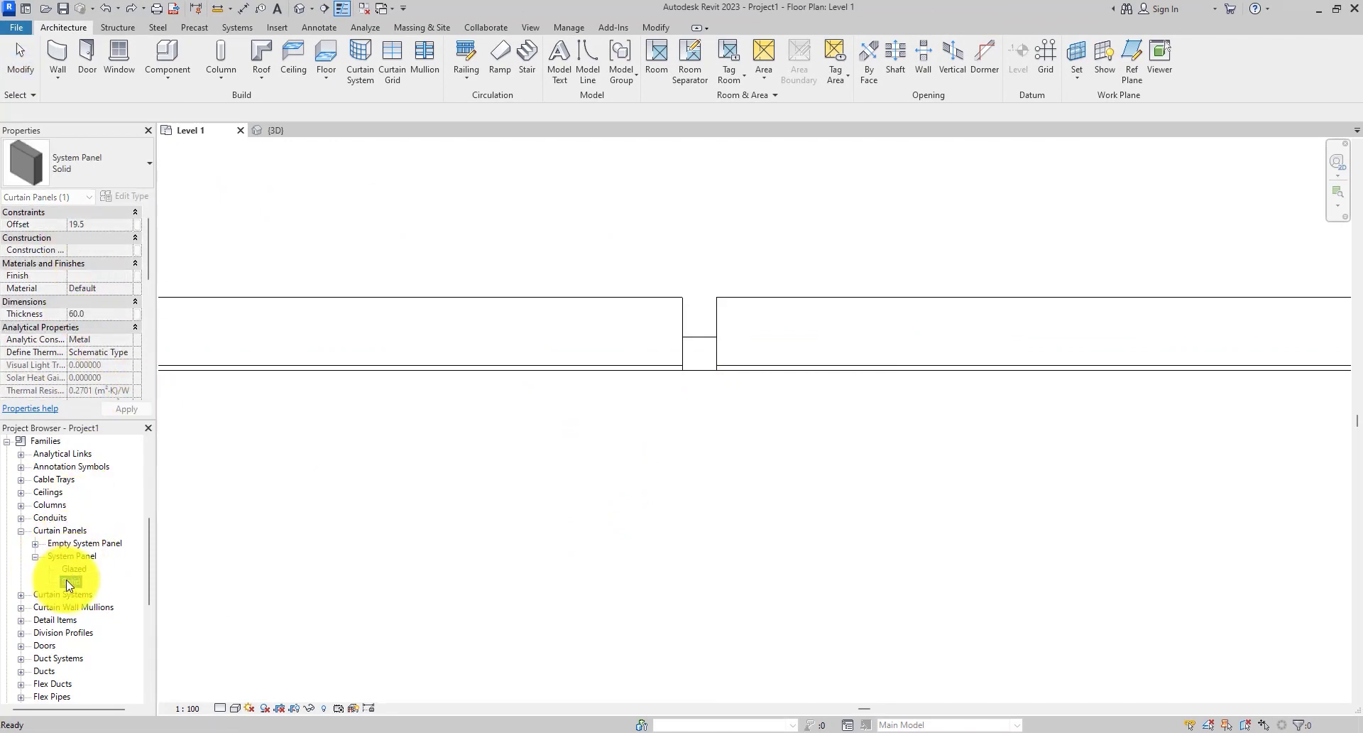
Step: Reopen the Solid panel type, try Offset 0, then restore Offset to 19.5
double_click(69, 583)
click(252, 167)
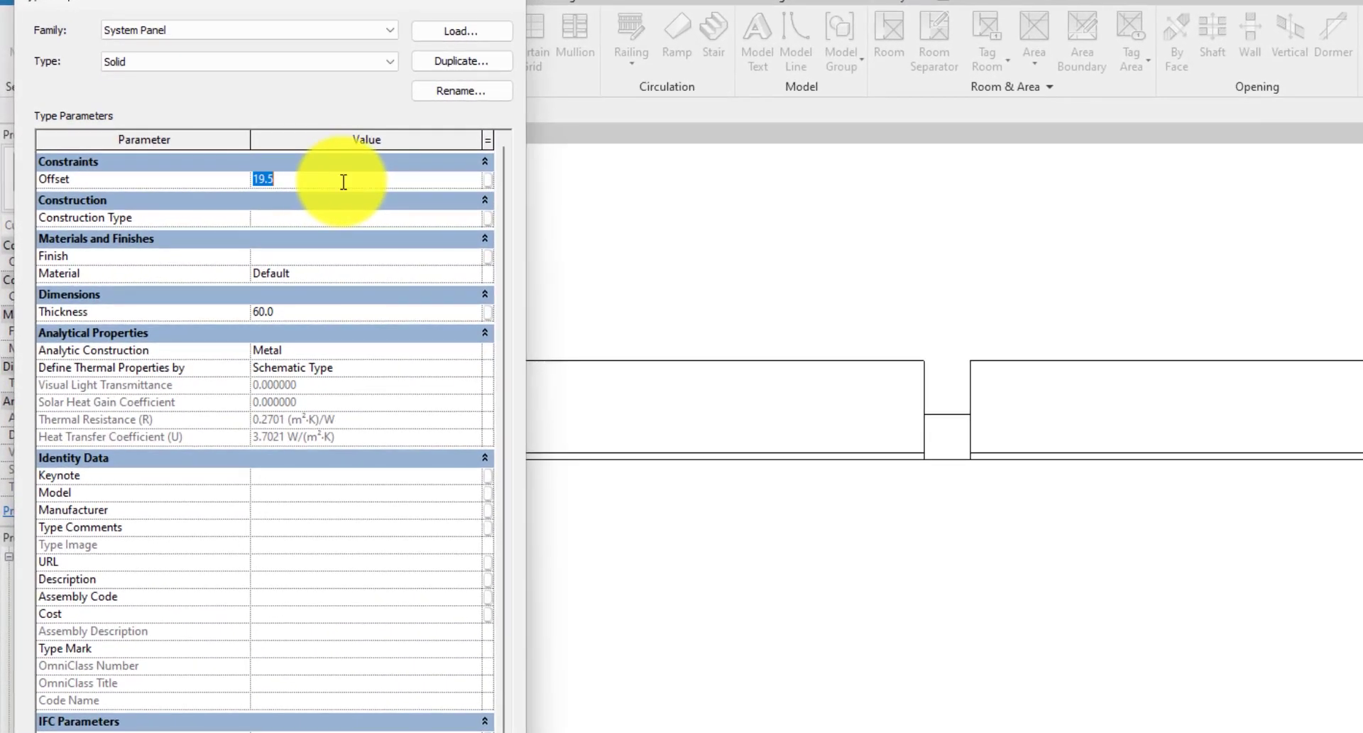
key(Return)
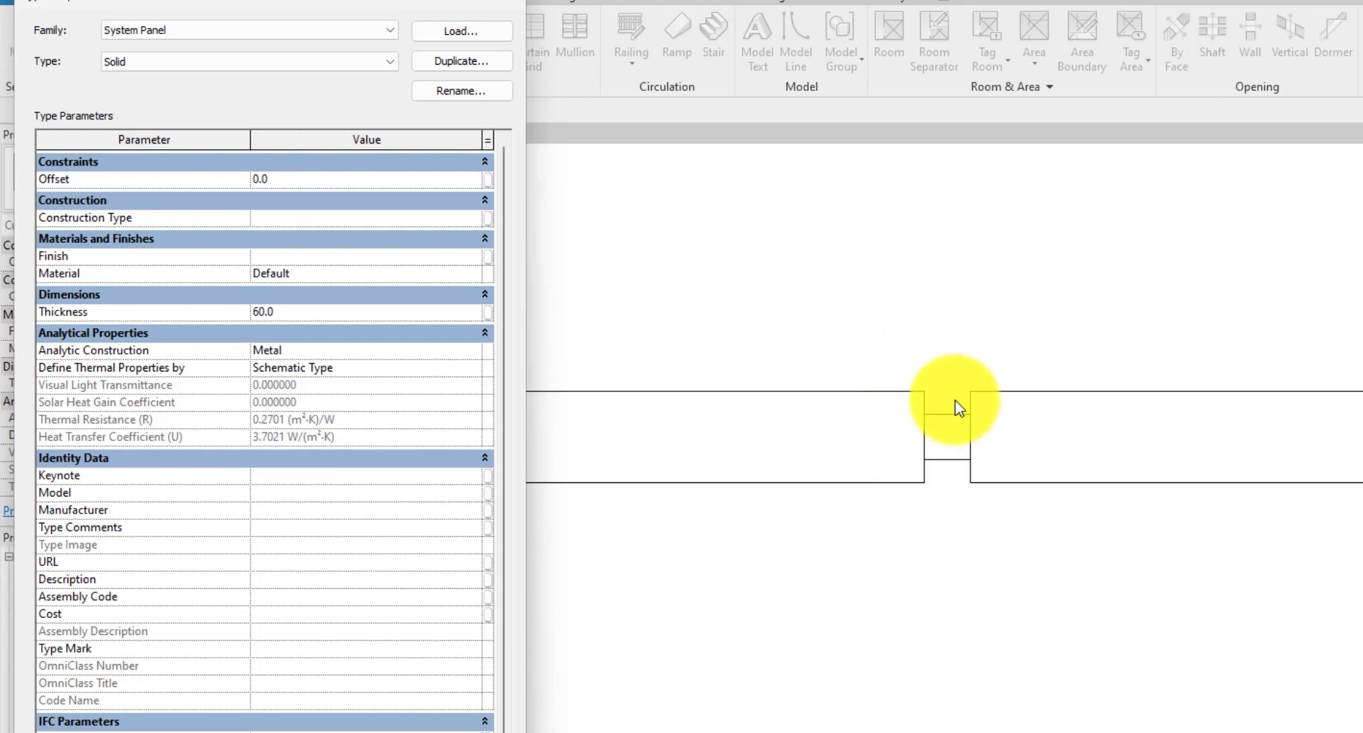
drag(350, 9, 377, 0)
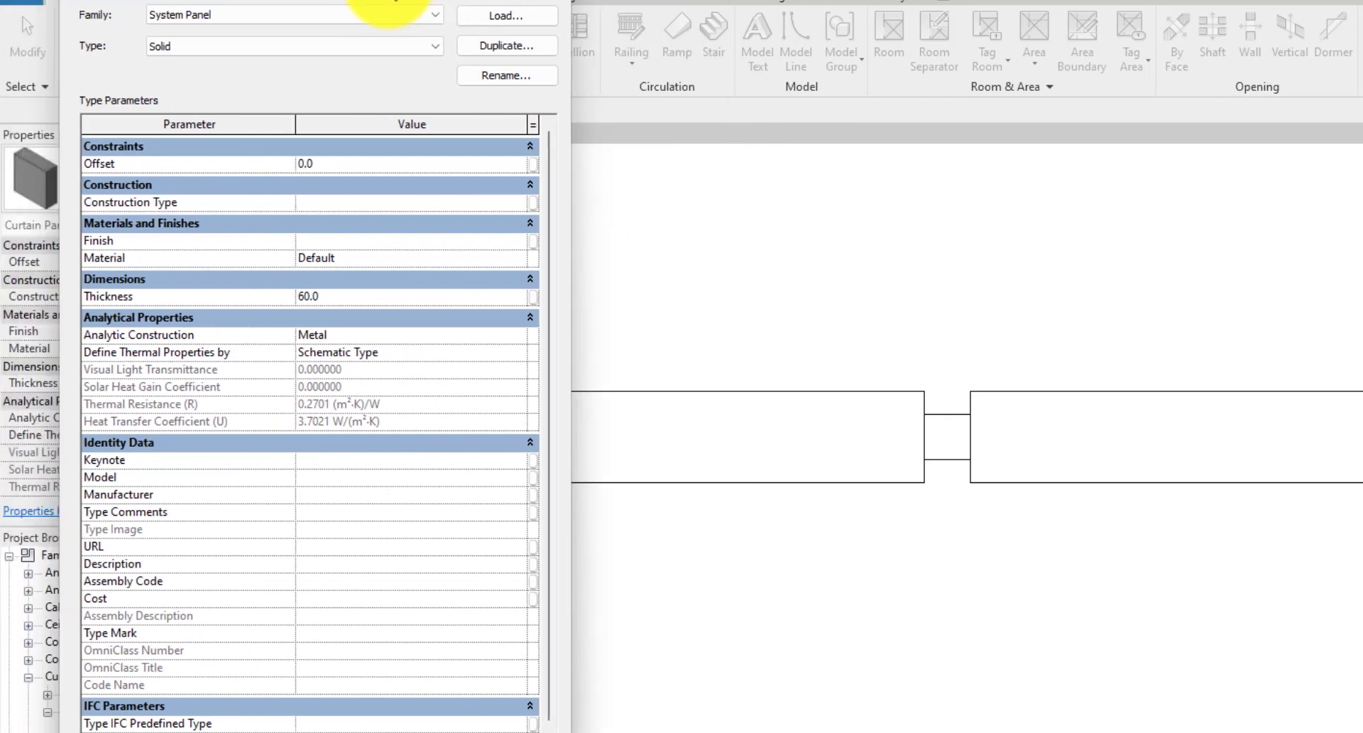
click(417, 147)
click(417, 147)
click(431, 164)
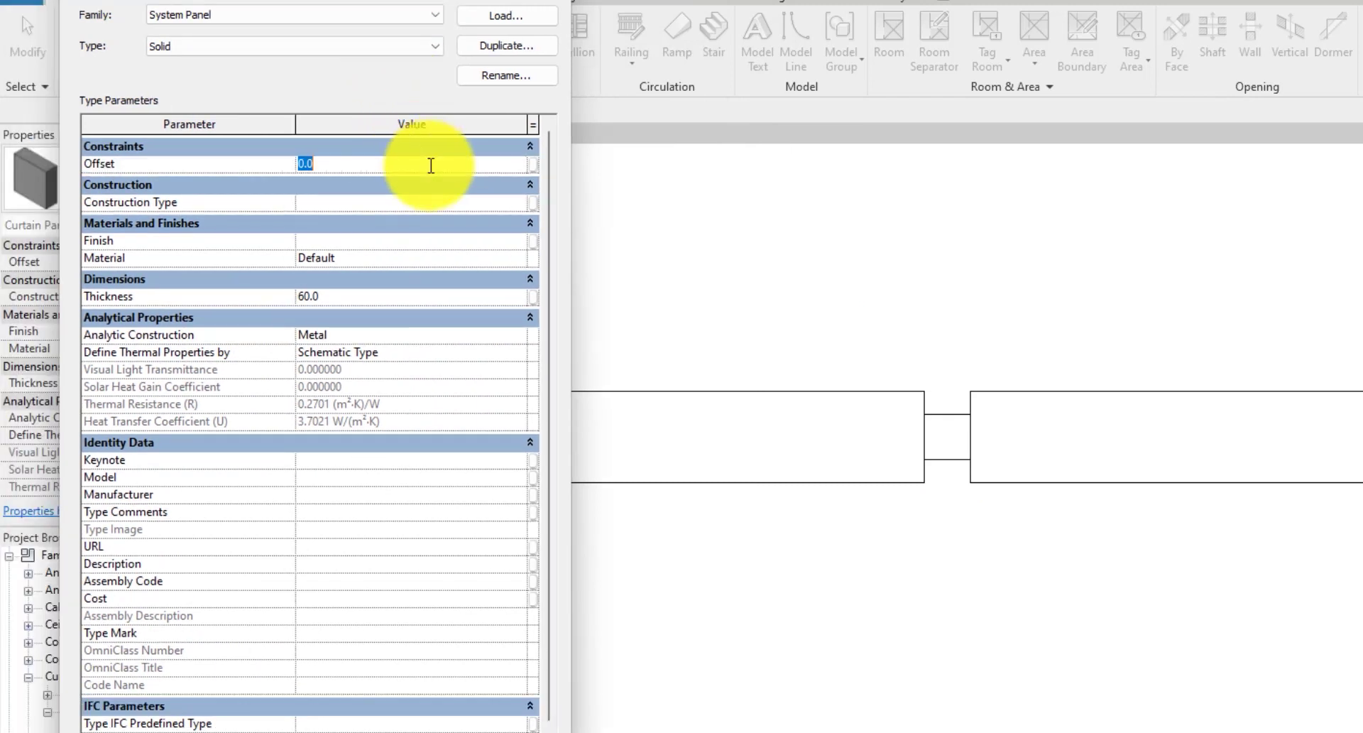
click(453, 201)
Step: Preview the Default Mass Exterior Wall material, then close the library keeping Default
click(338, 262)
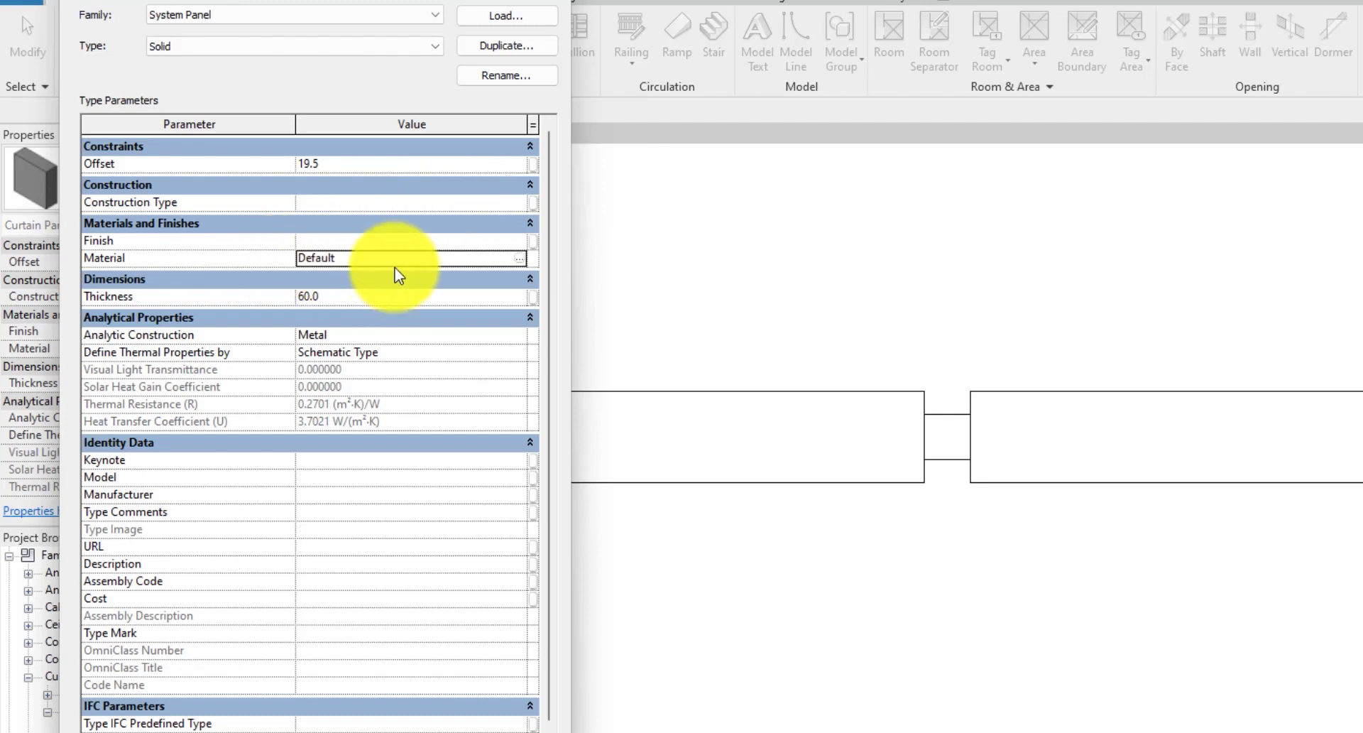
click(524, 260)
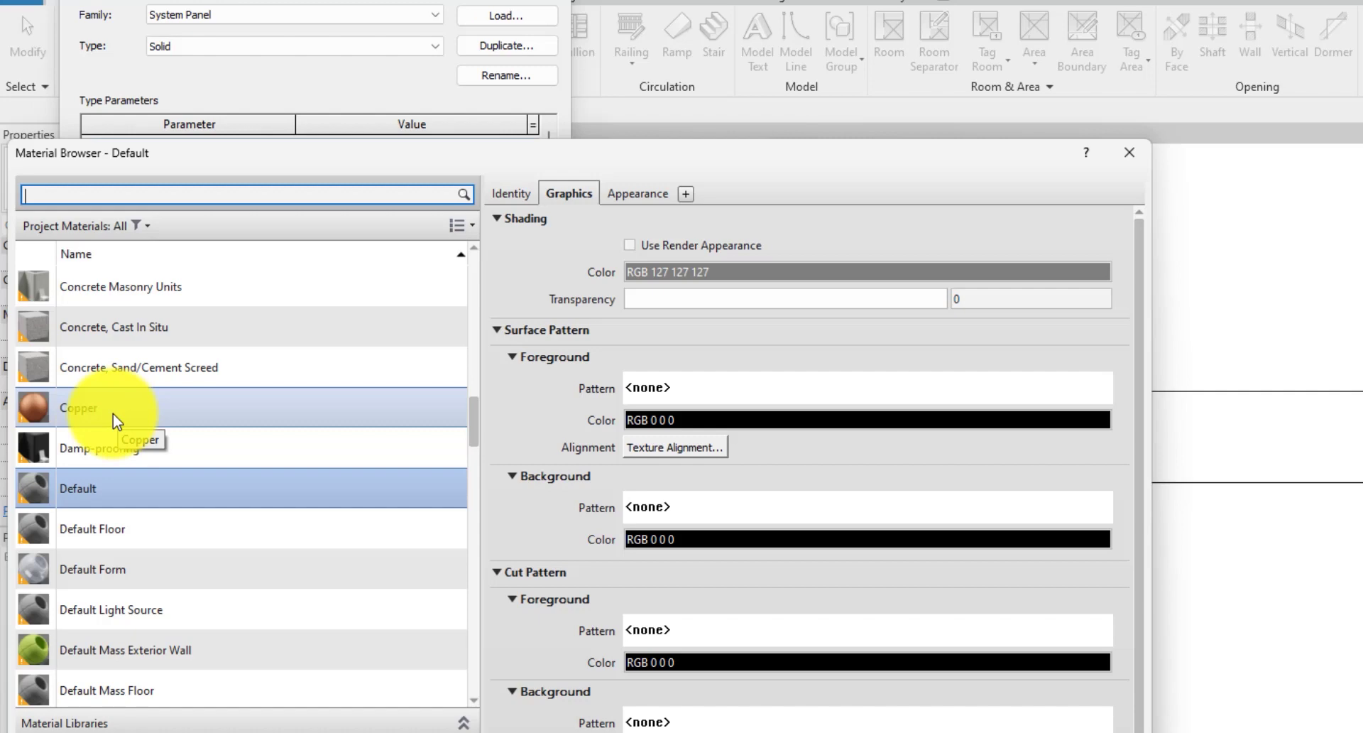
click(135, 647)
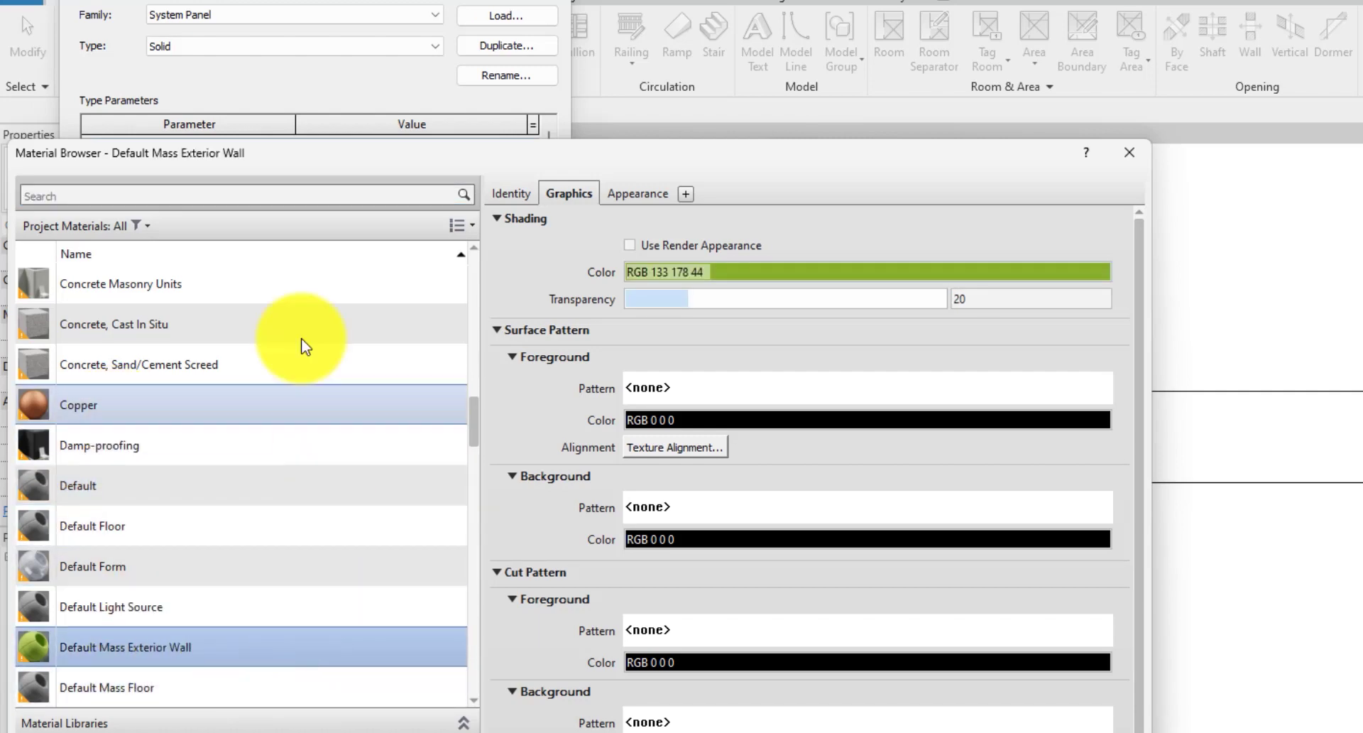
scroll(87, 343, up, 4)
scroll(118, 355, down, 4)
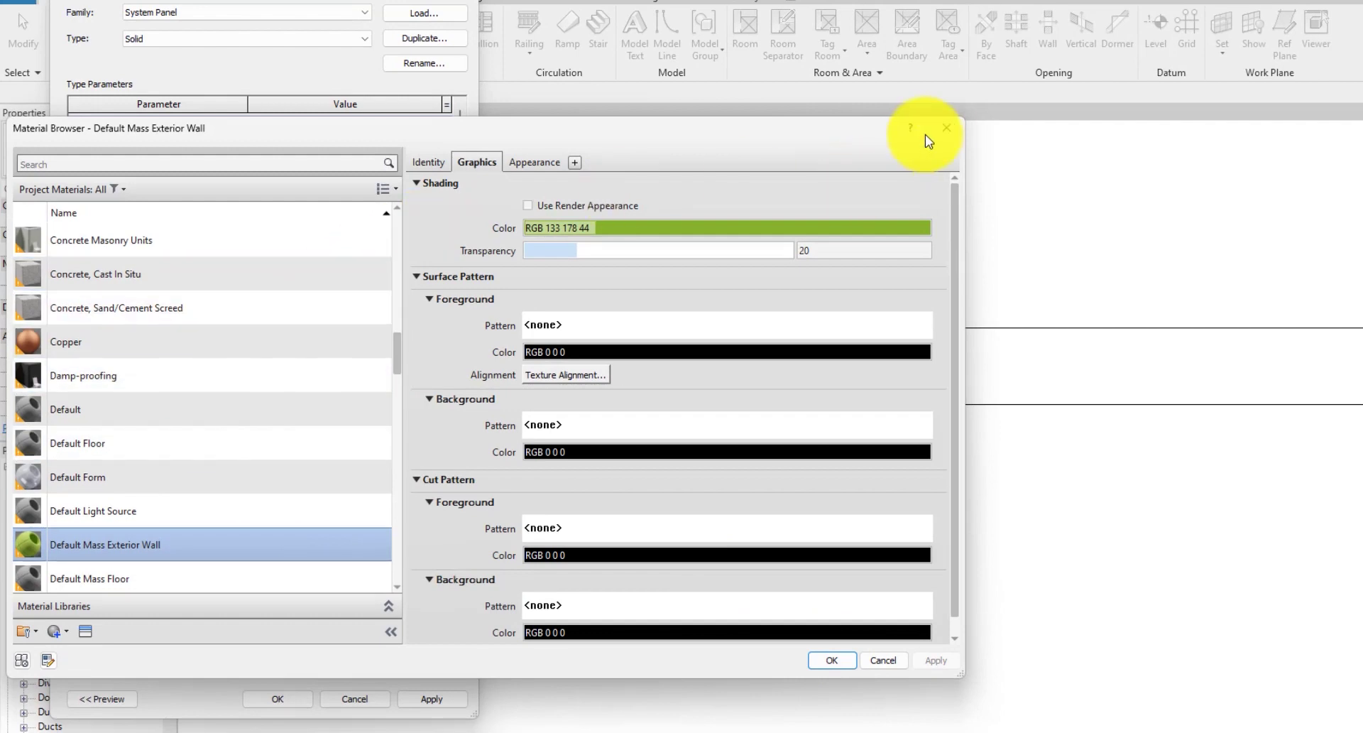
key(Escape)
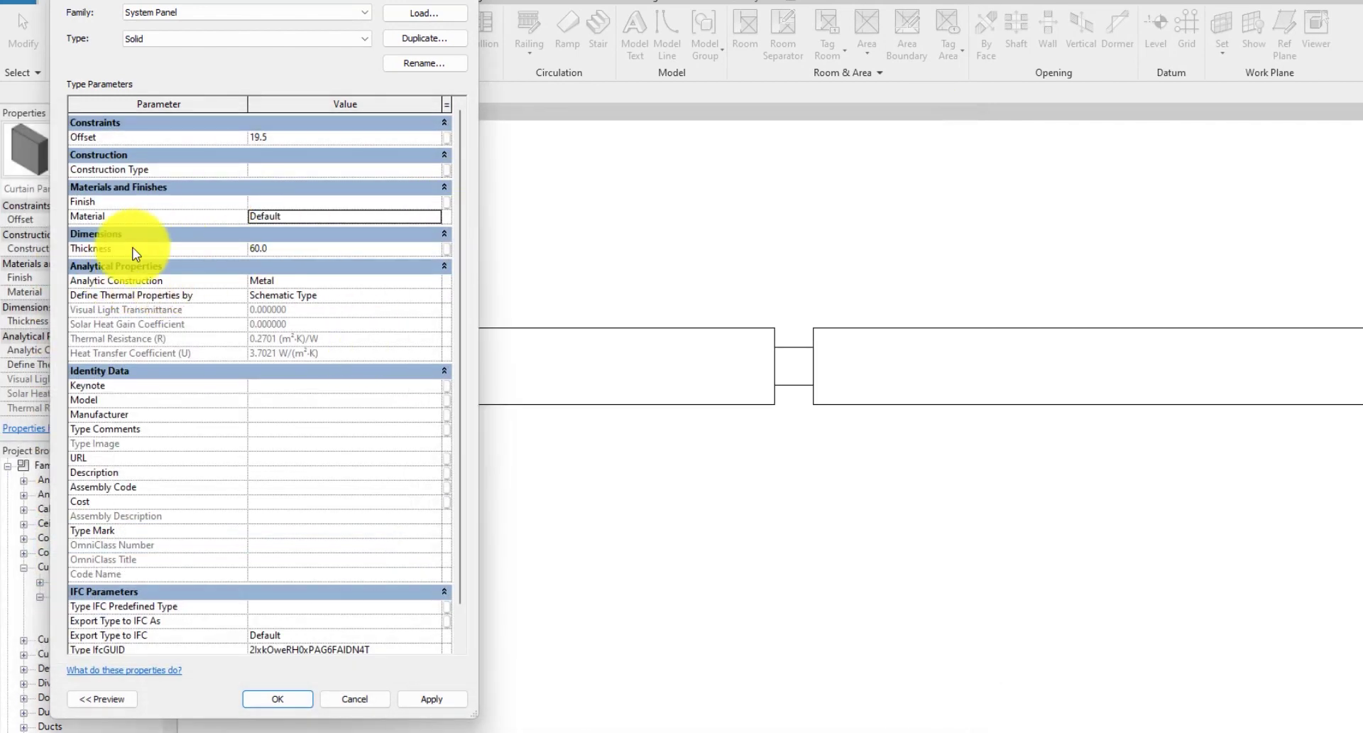
Step: Try Solid panel thicknesses 150 and 50, settle on 60, and accept the type
click(332, 264)
click(339, 250)
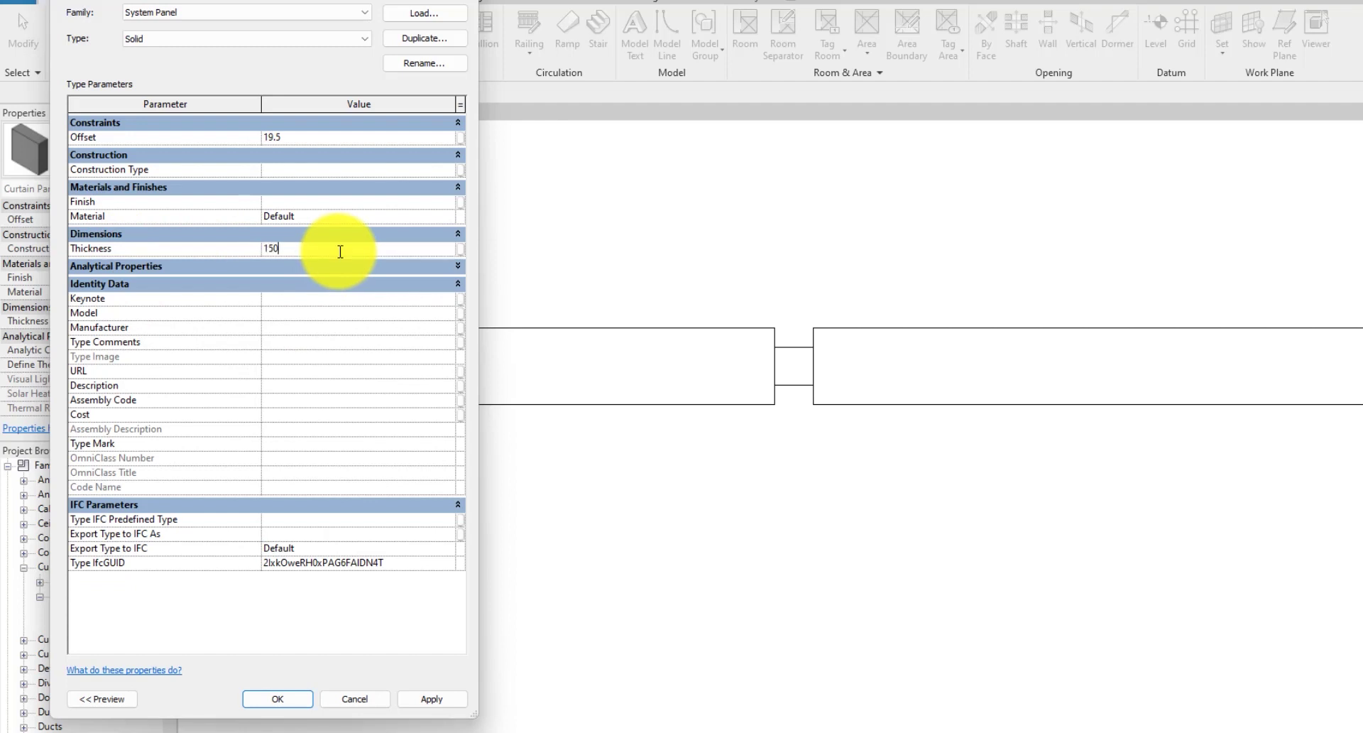
click(426, 697)
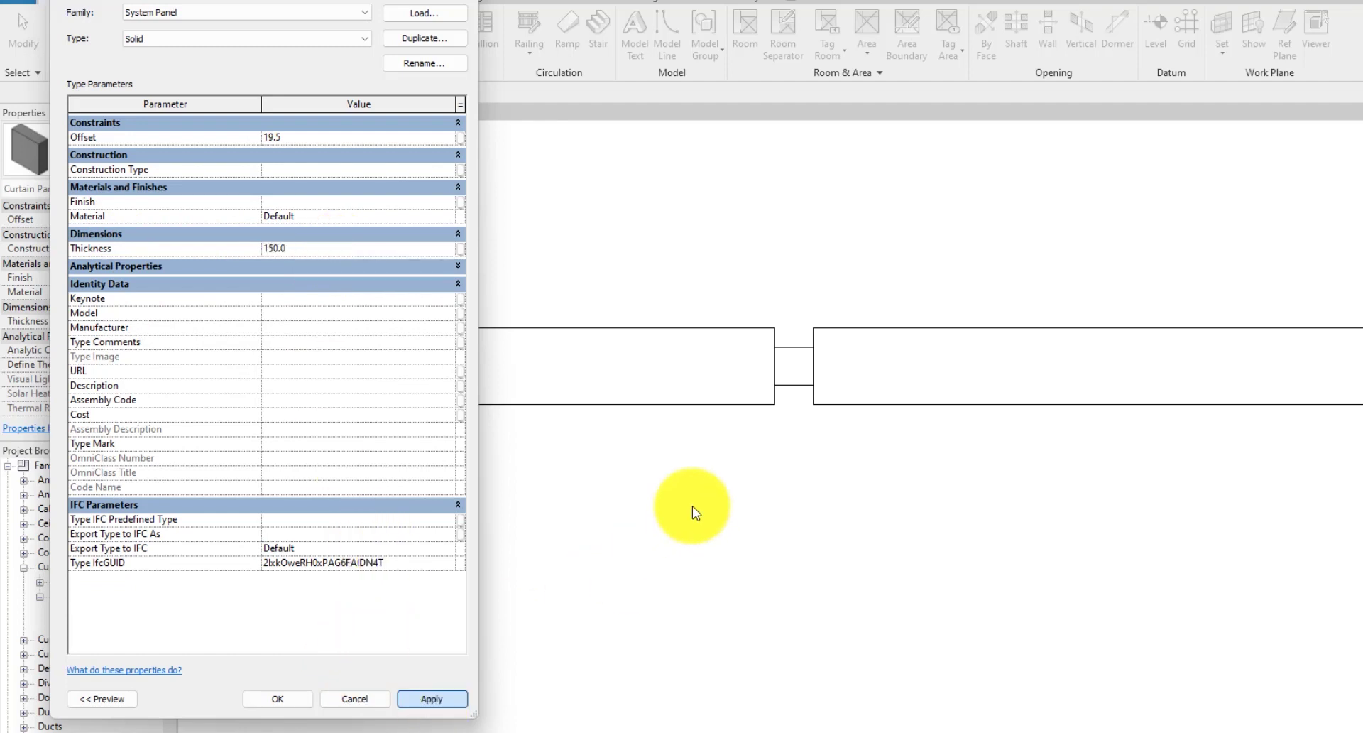
click(432, 699)
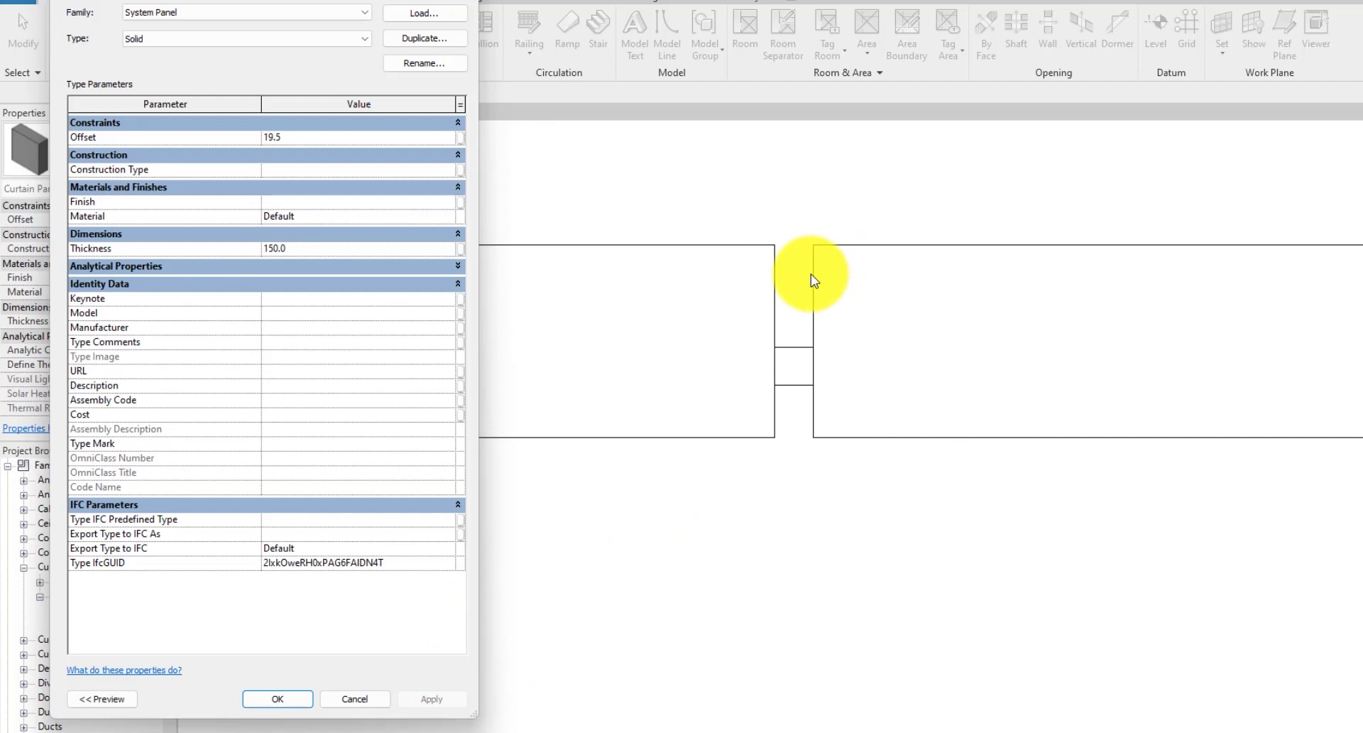
click(368, 250)
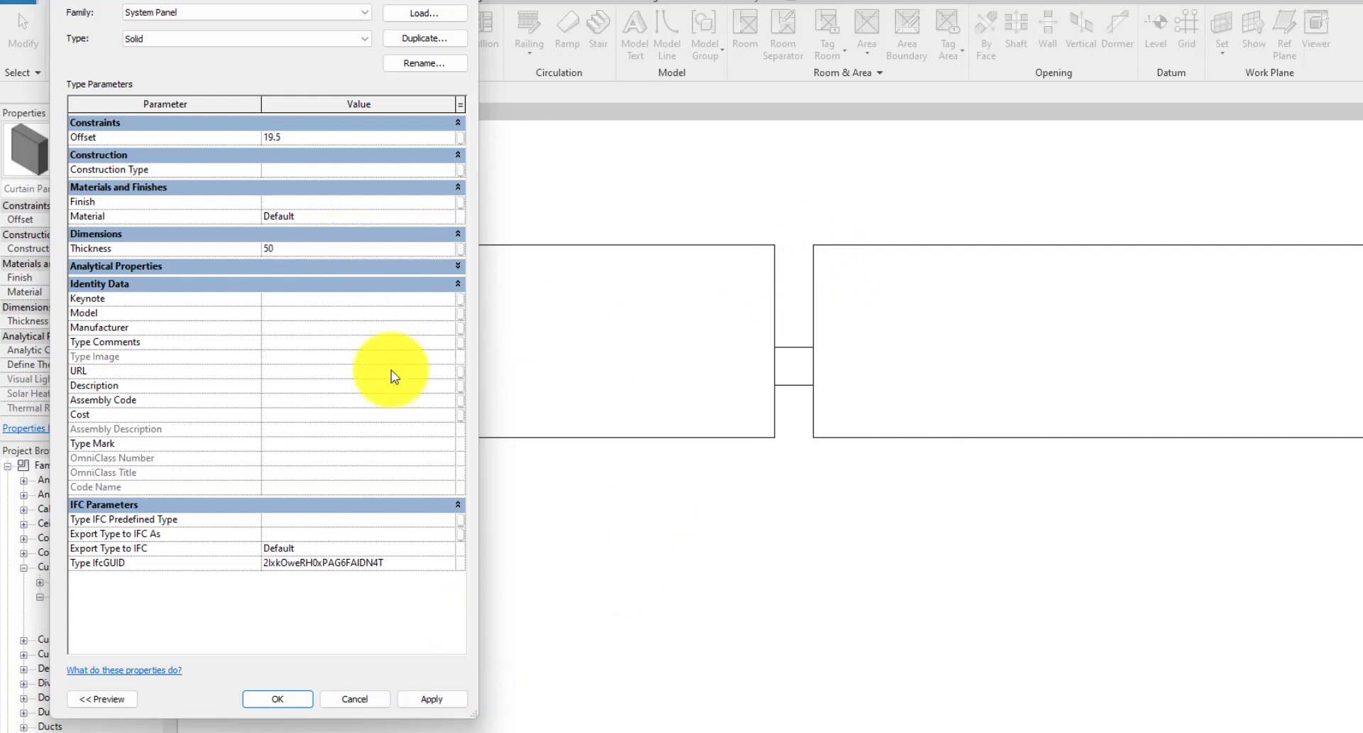
click(425, 693)
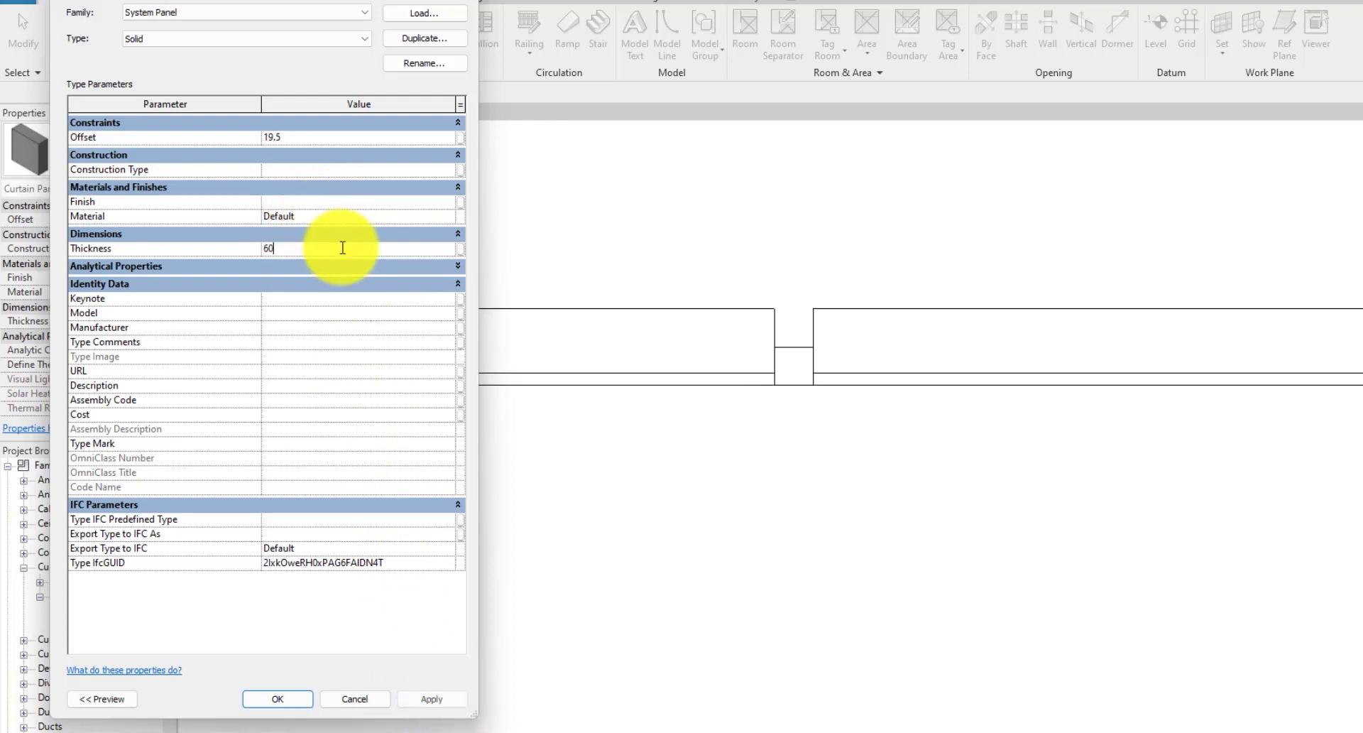
click(430, 699)
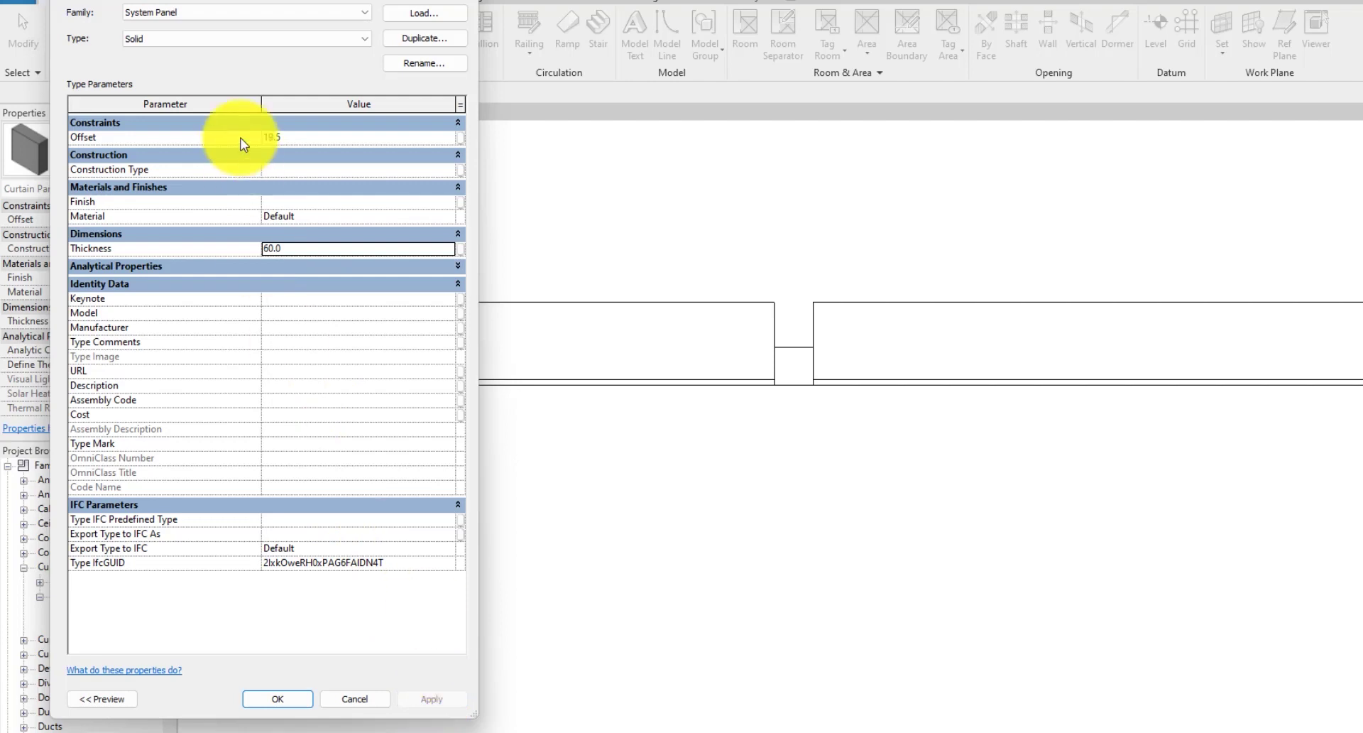
click(277, 700)
scroll(710, 320, down, 5)
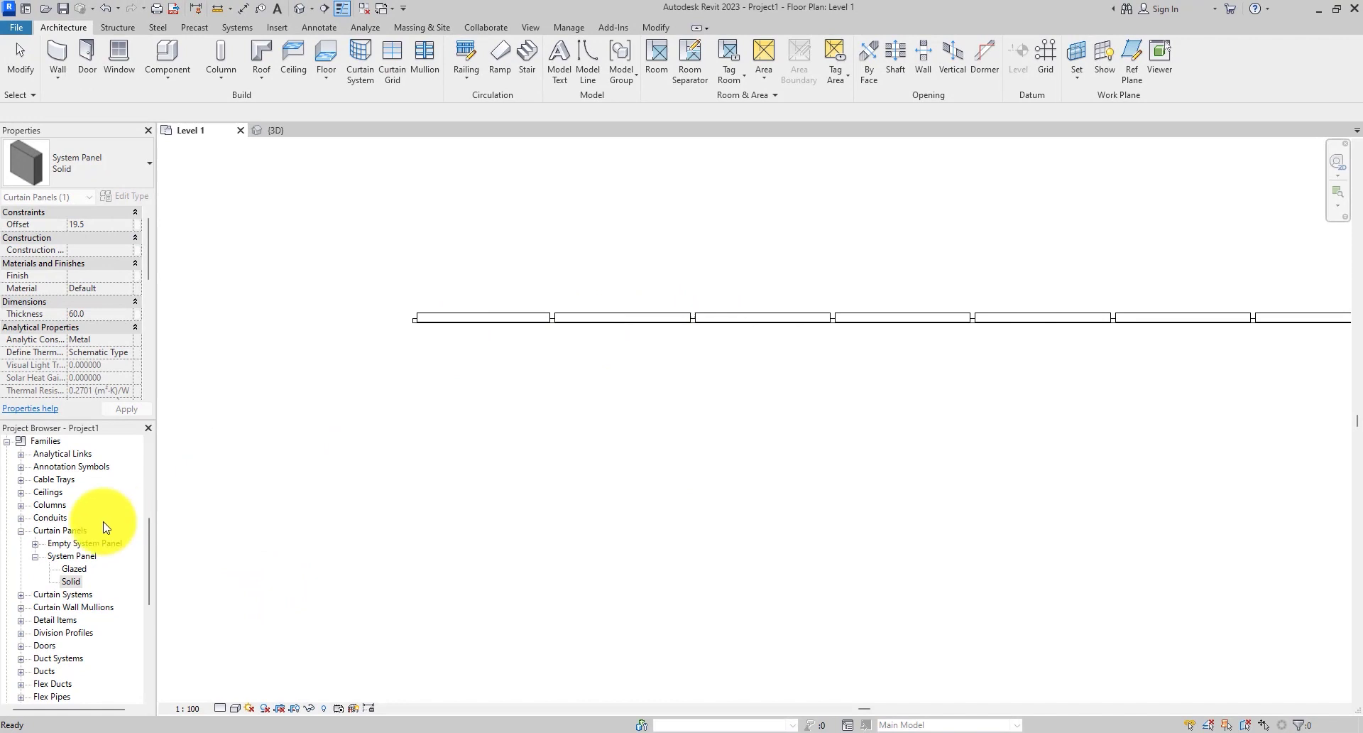
Step: Expand Curtain Wall Mullions > Rectangular Mullion and open the 30mm Square type parameters
scroll(118, 522, up, 1)
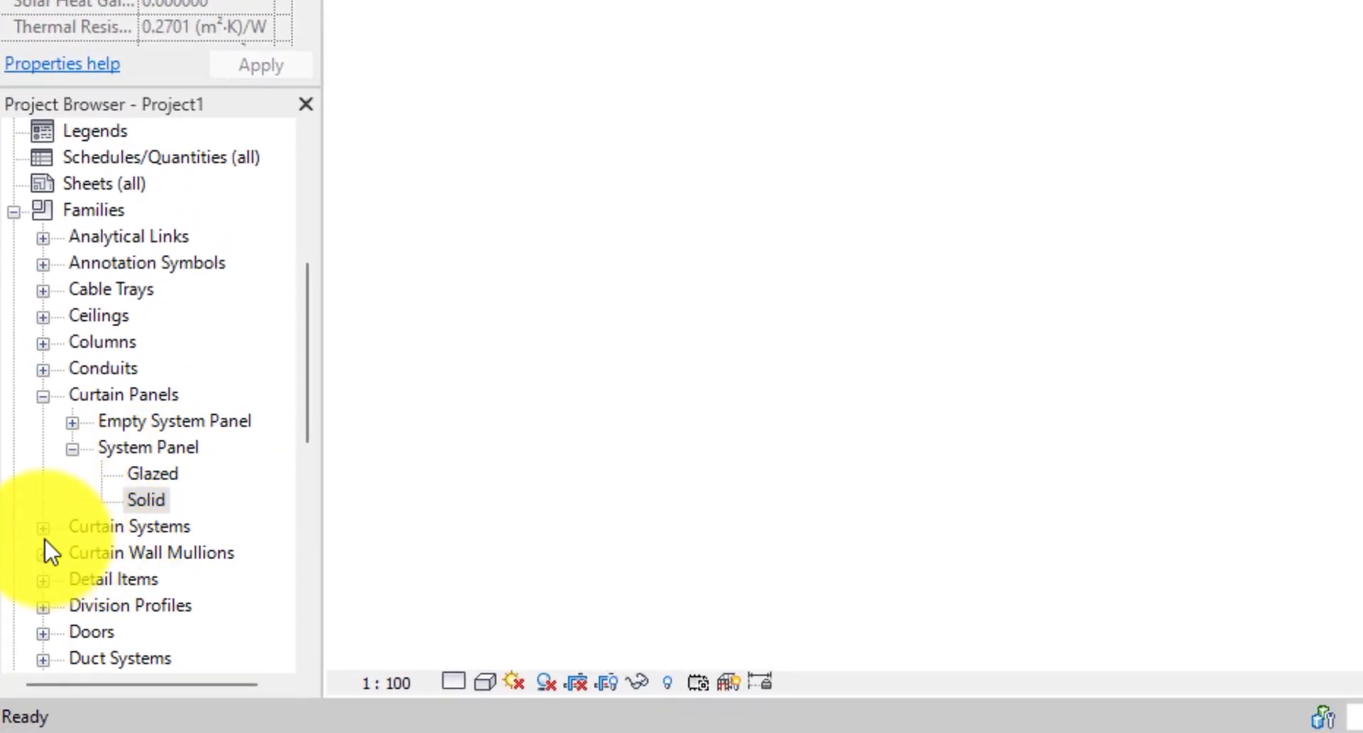
click(43, 553)
scroll(146, 506, down, 2)
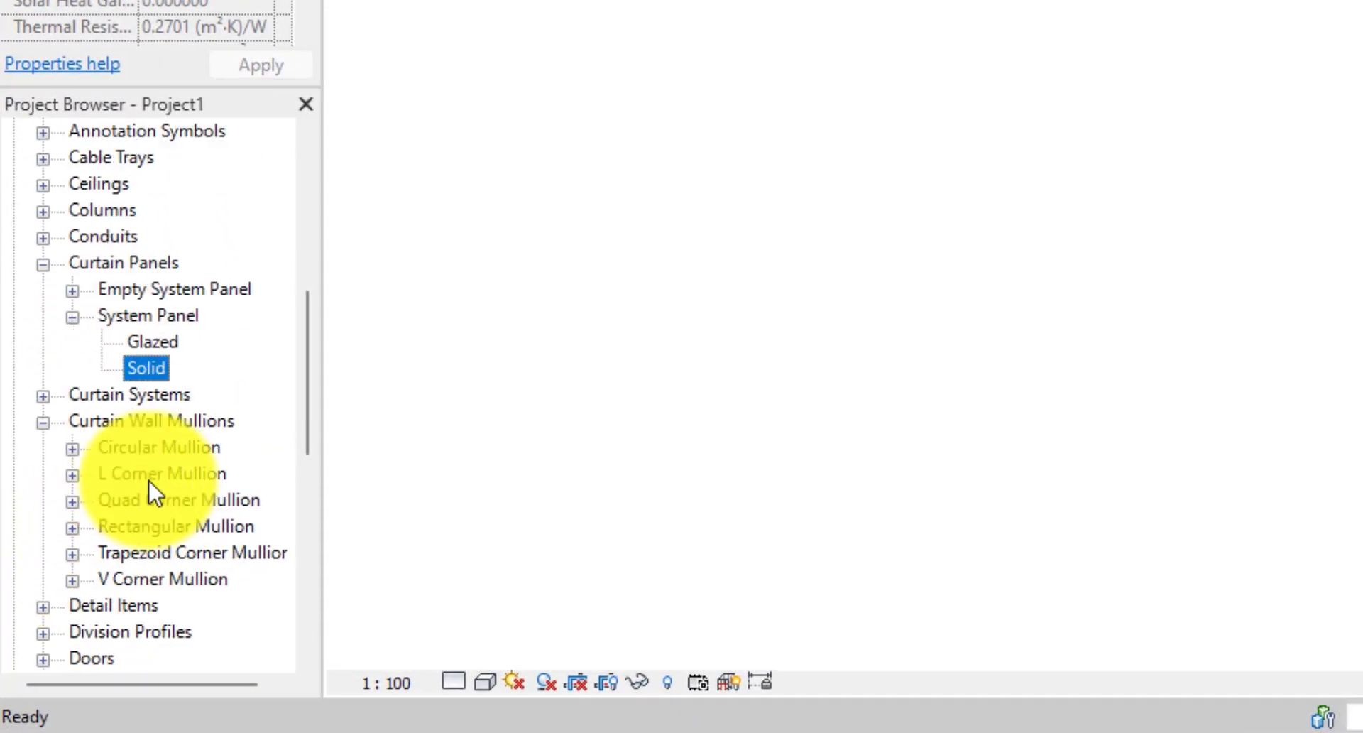
scroll(153, 490, down, 2)
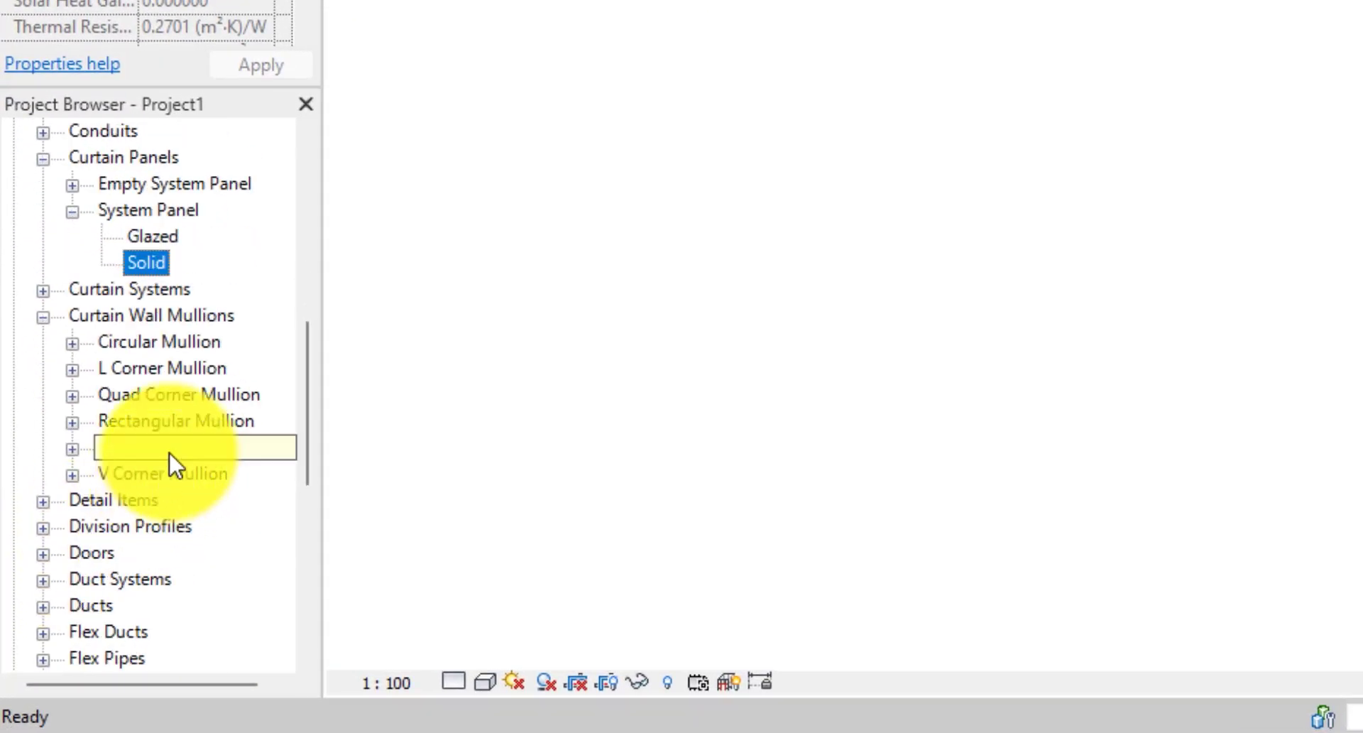
click(72, 421)
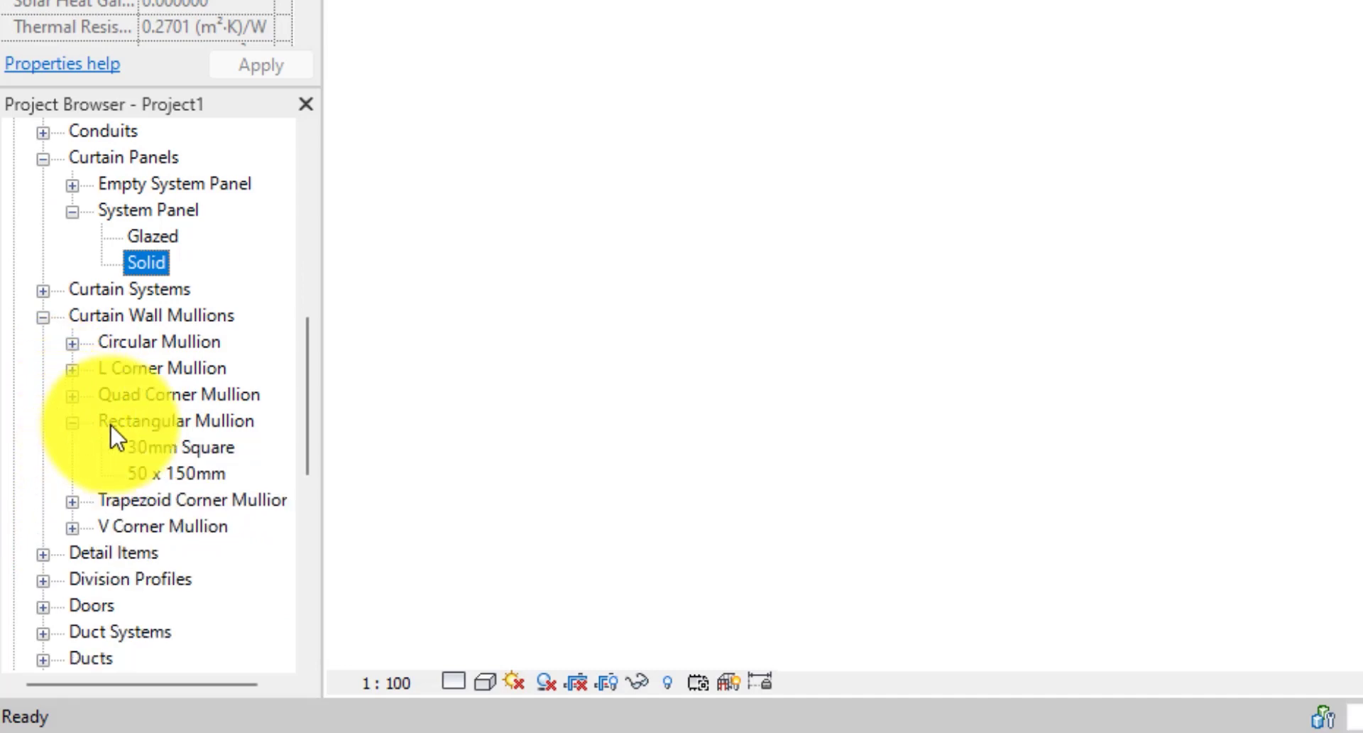
click(213, 454)
double_click(216, 458)
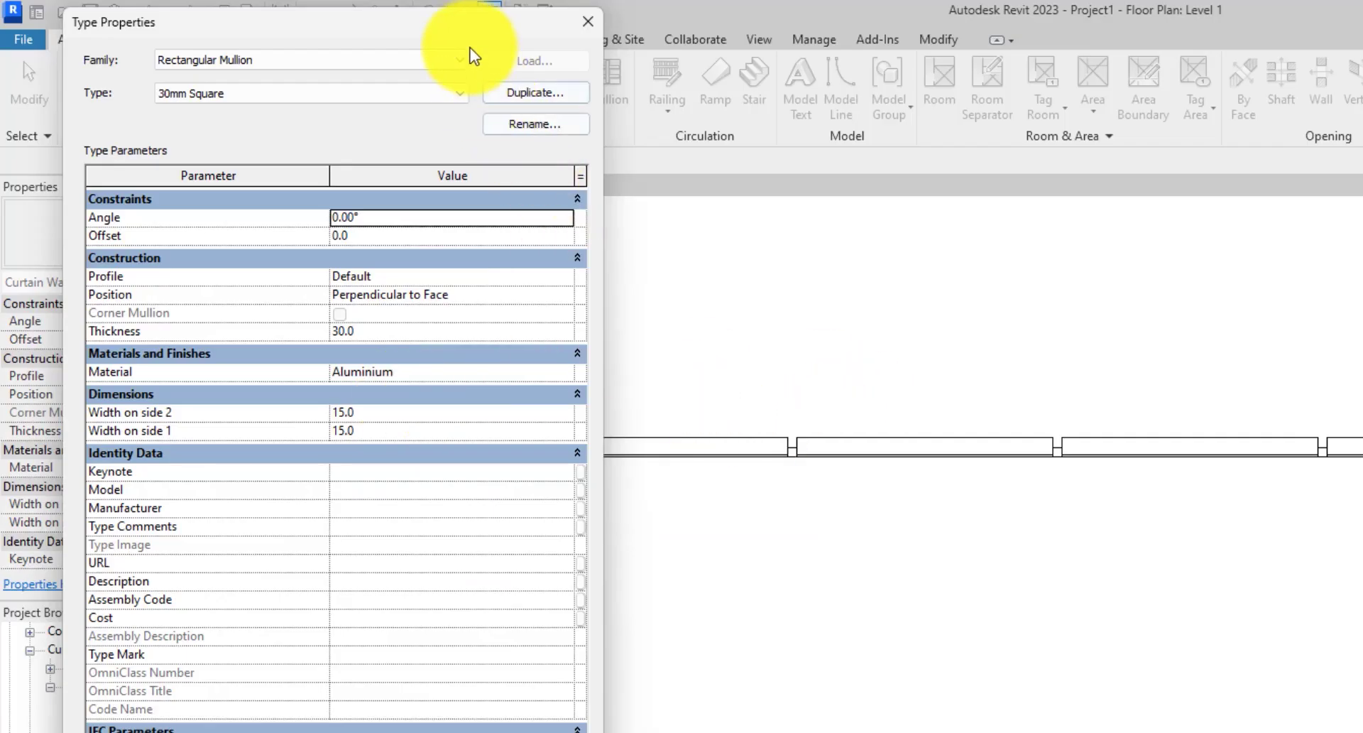
drag(471, 34, 416, 46)
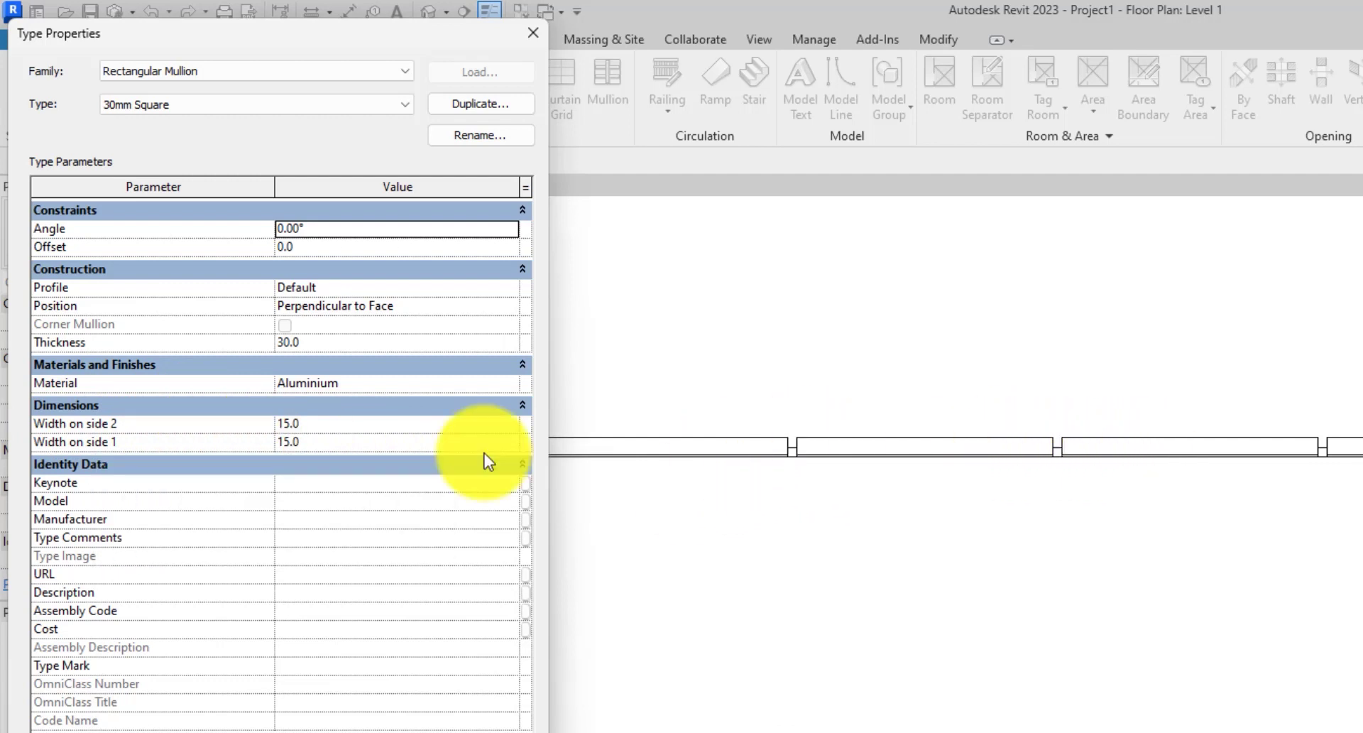
Step: Set the 30mm Square mullion thickness to 15 and the side widths to 7
click(414, 345)
text(15)
key(Return)
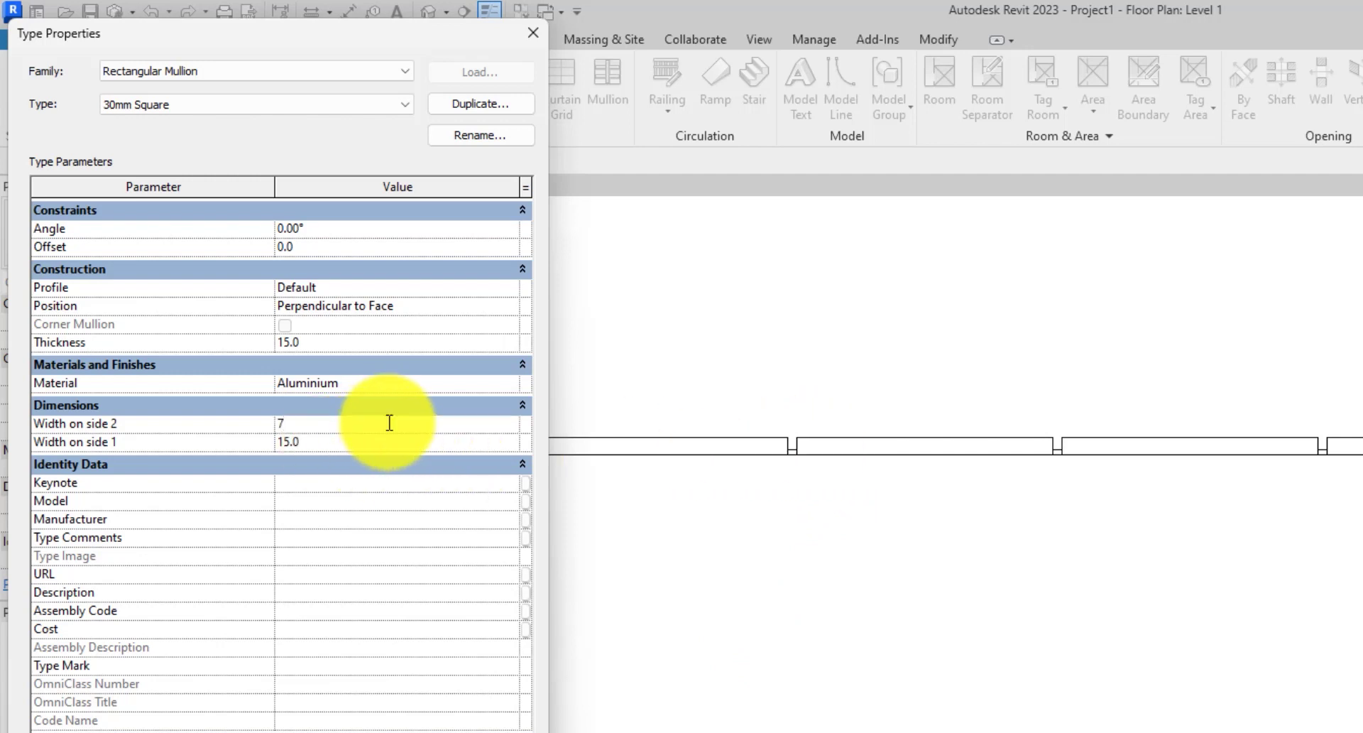
click(383, 446)
text(7)
key(Return)
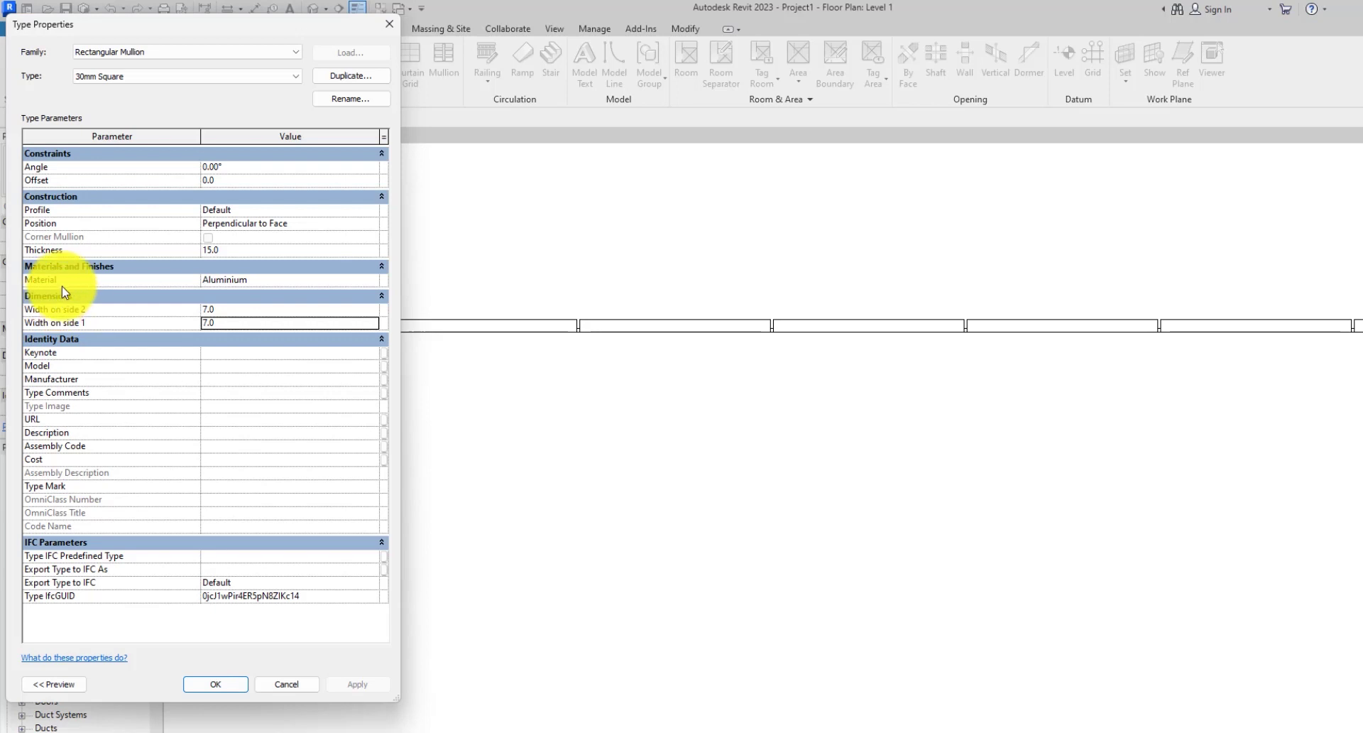
Step: Check the mullion material in the Material Browser, close it unchanged, and accept the type changes
click(376, 279)
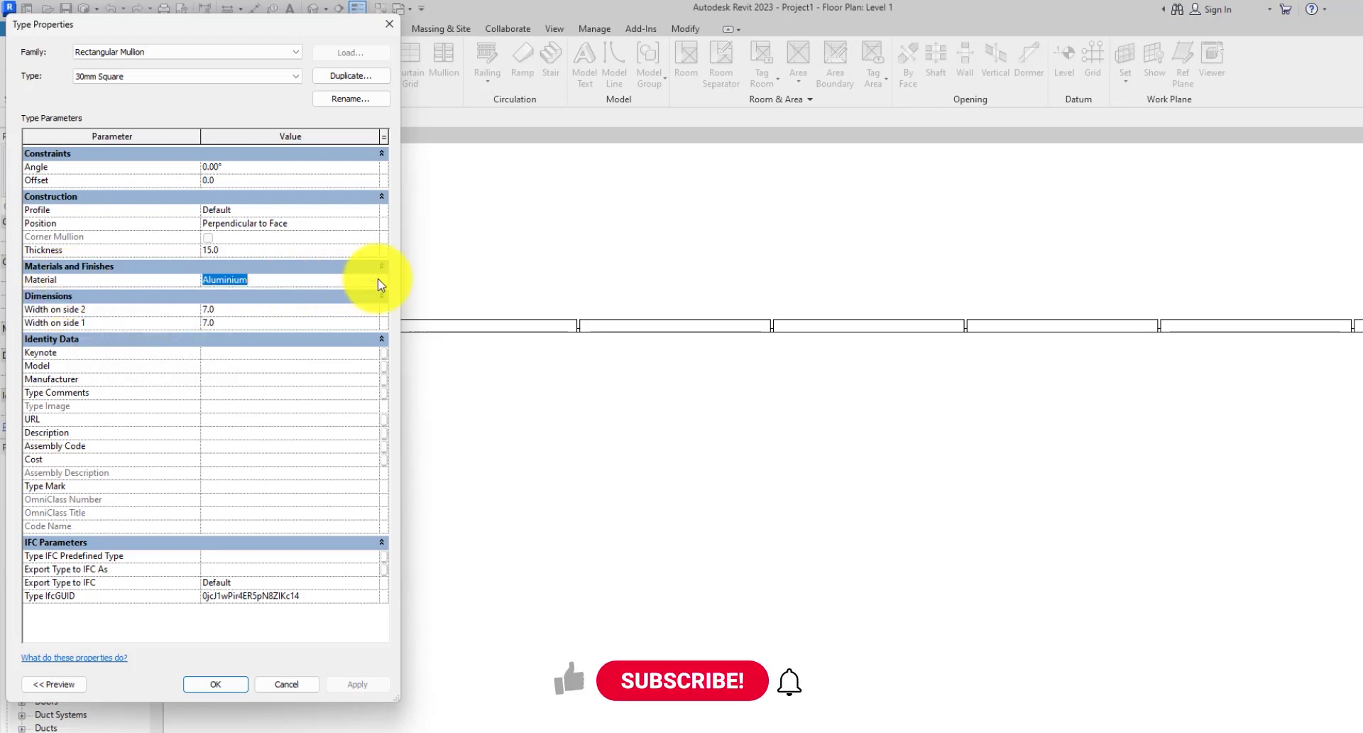
click(376, 280)
scroll(152, 365, down, 6)
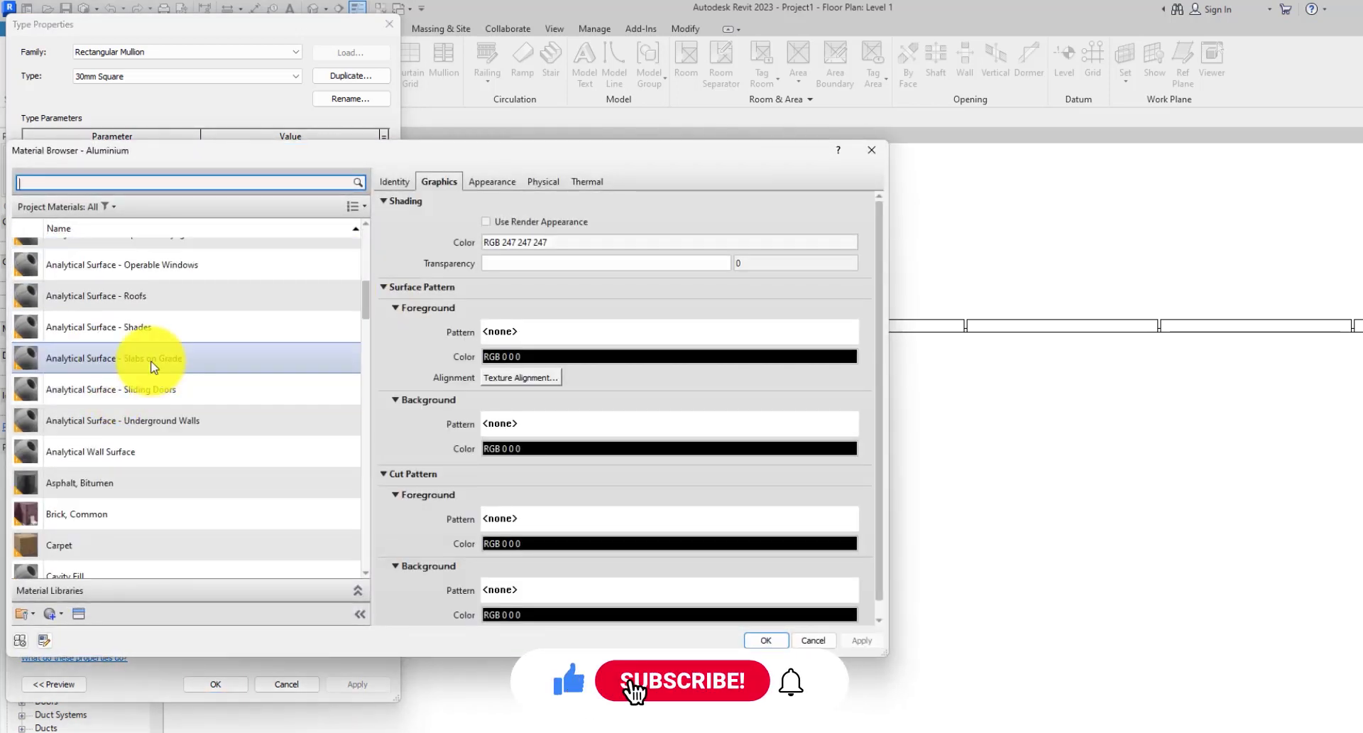
scroll(152, 356, up, 1)
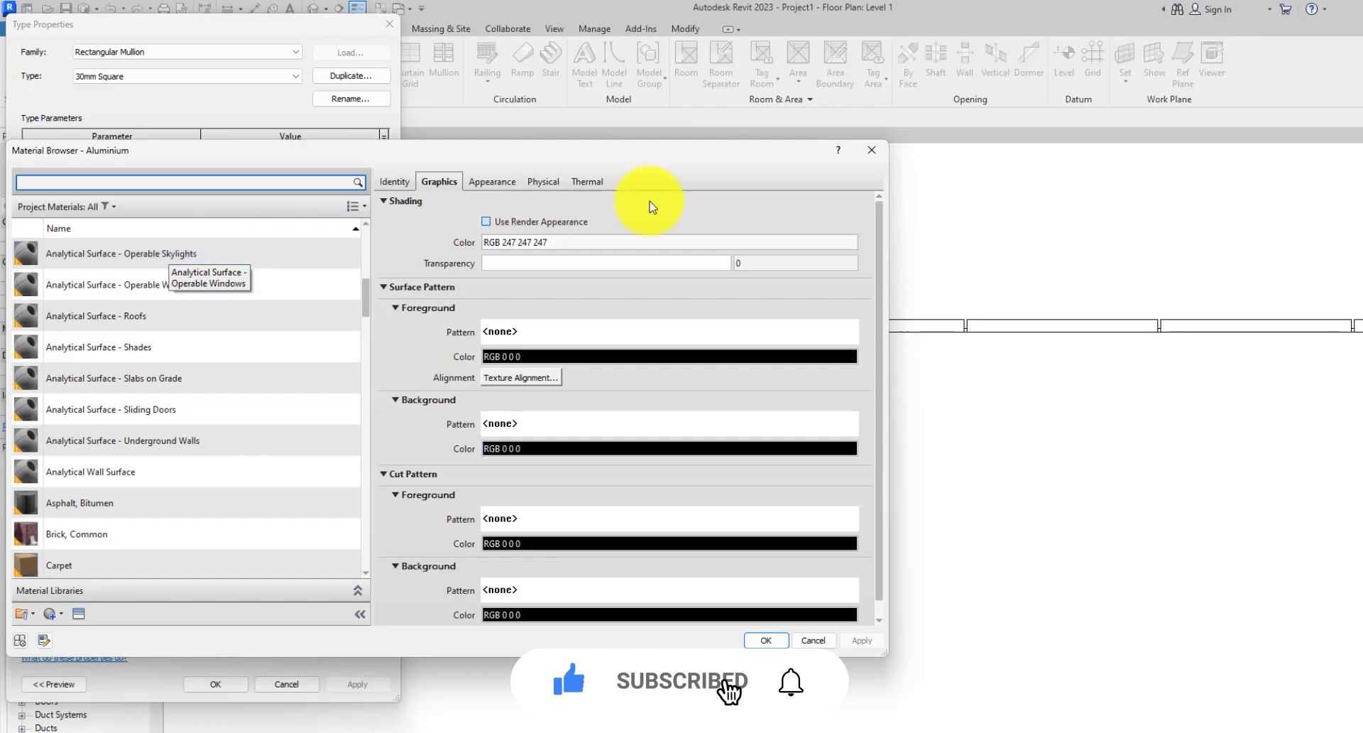
click(872, 150)
click(216, 682)
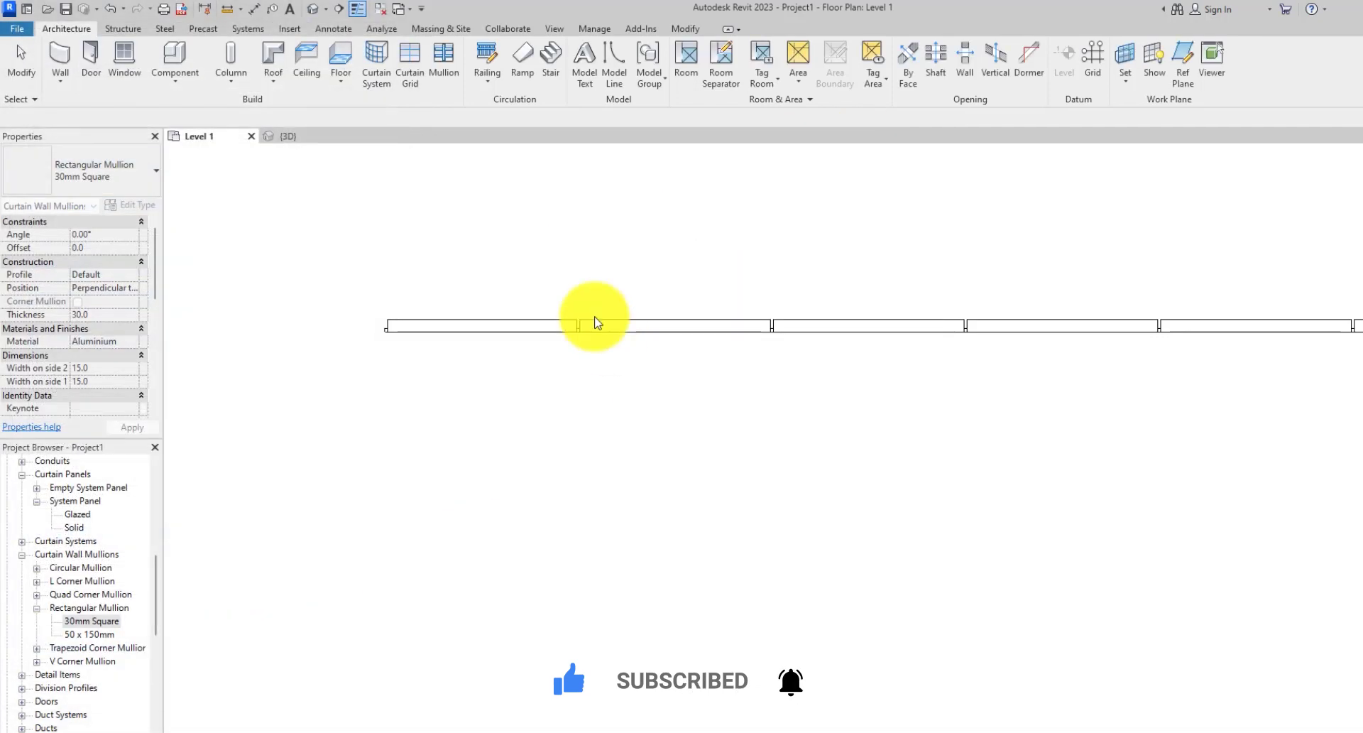
Step: Switch to the default {3D} view and centre the curtain wall
click(595, 292)
click(313, 9)
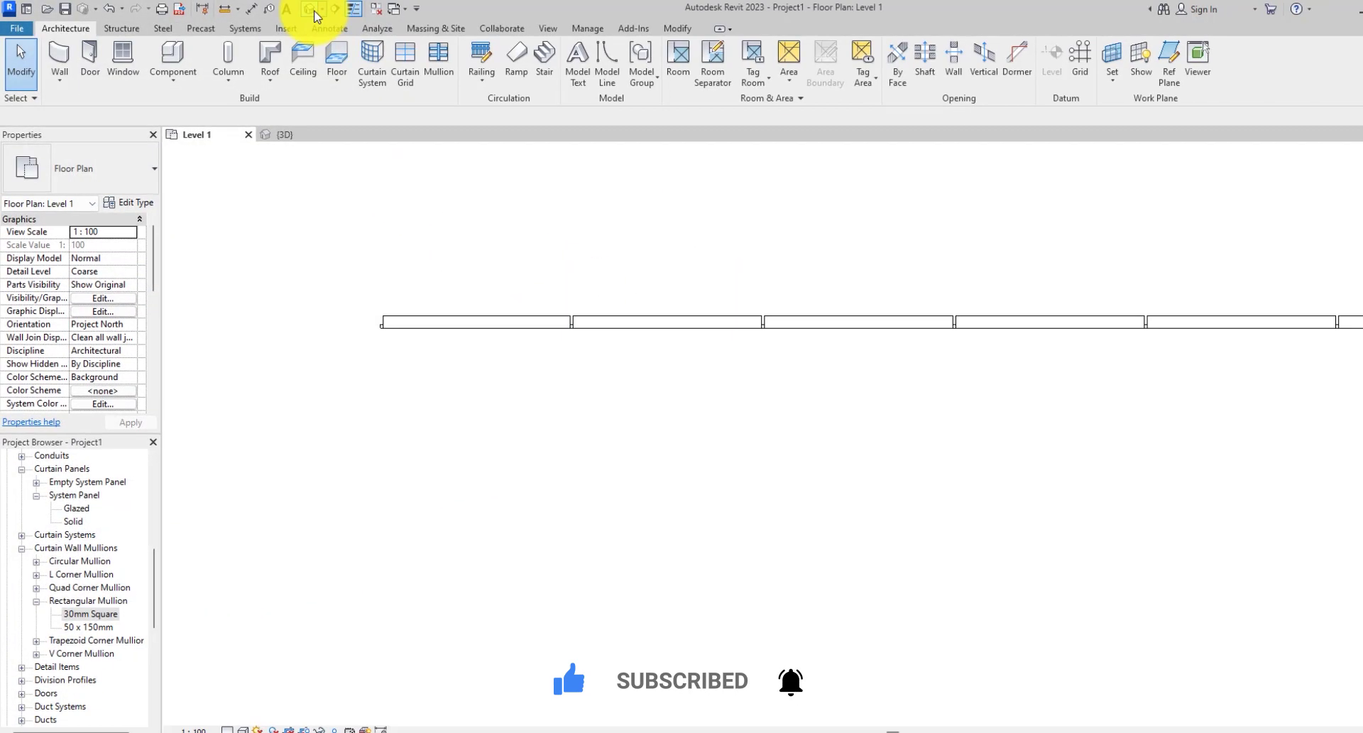
scroll(463, 322, up, 3)
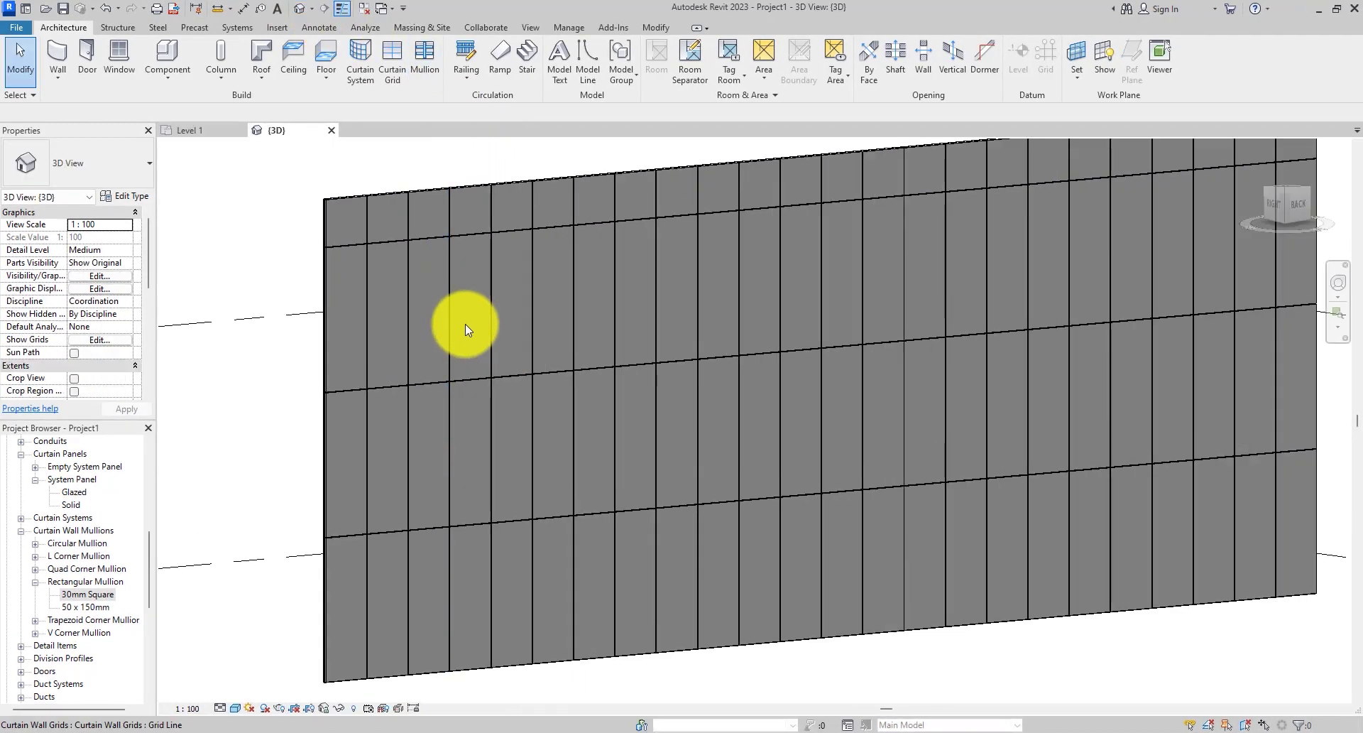
scroll(539, 284, down, 4)
scroll(589, 352, up, 3)
middle_drag(588, 359, 494, 223)
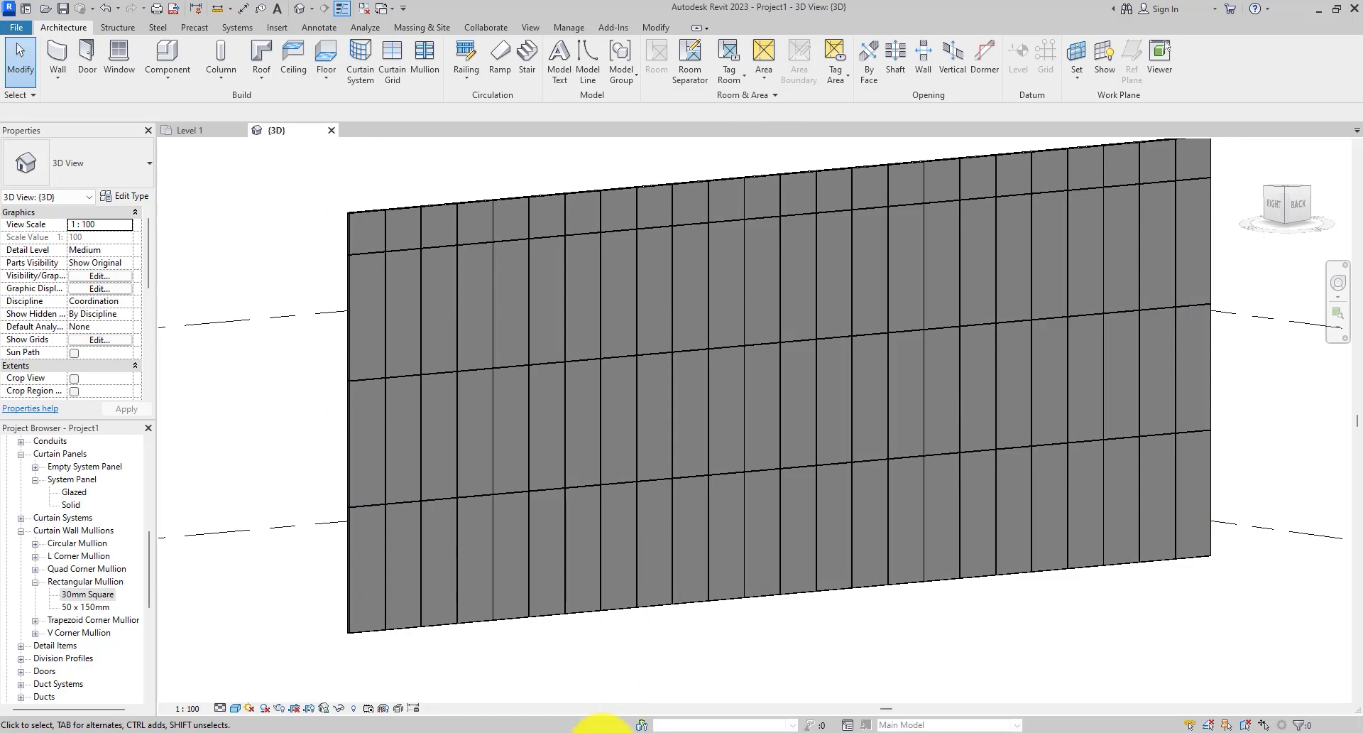
Step: Drag the Curtain Wall Awning and M_Curtain Wall Sgl Glass families from File Explorer into Revit
key(alt+Tab)
drag(271, 234, 296, 96)
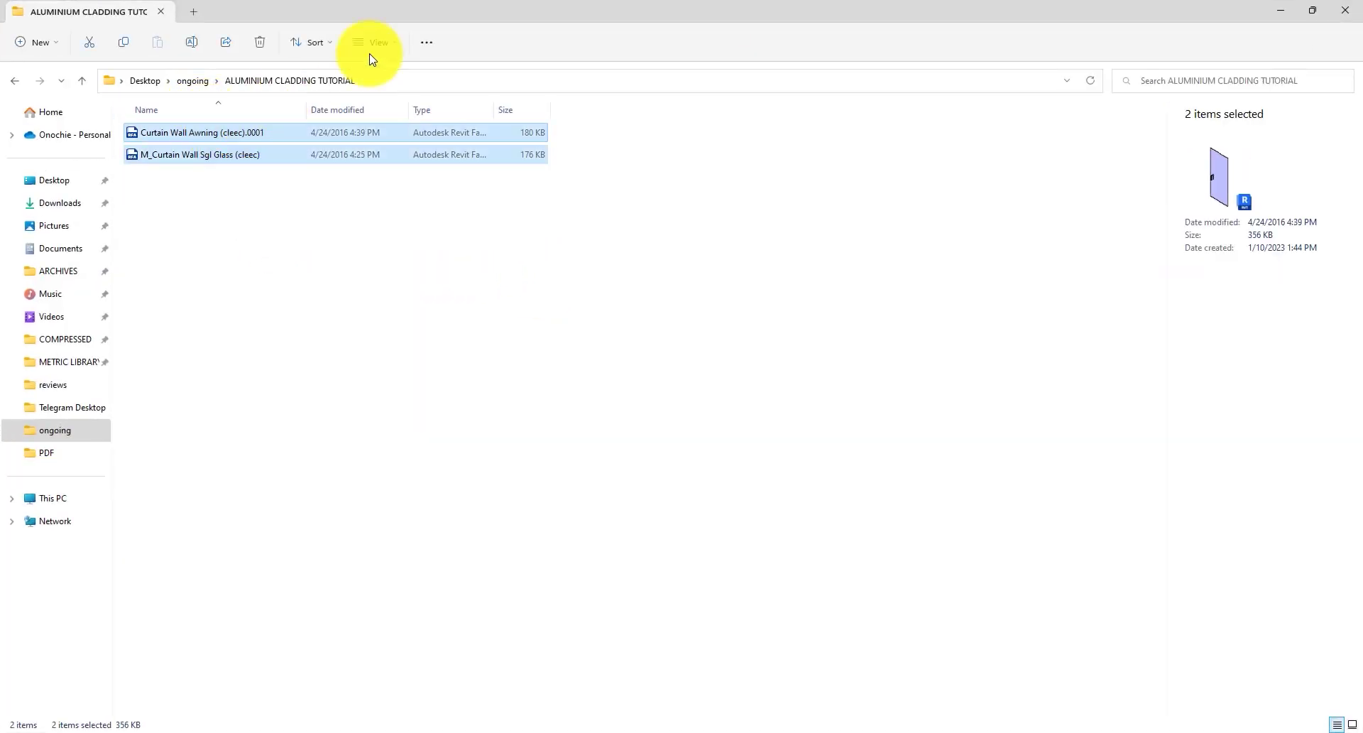
double_click(432, 18)
drag(753, 232, 378, 300)
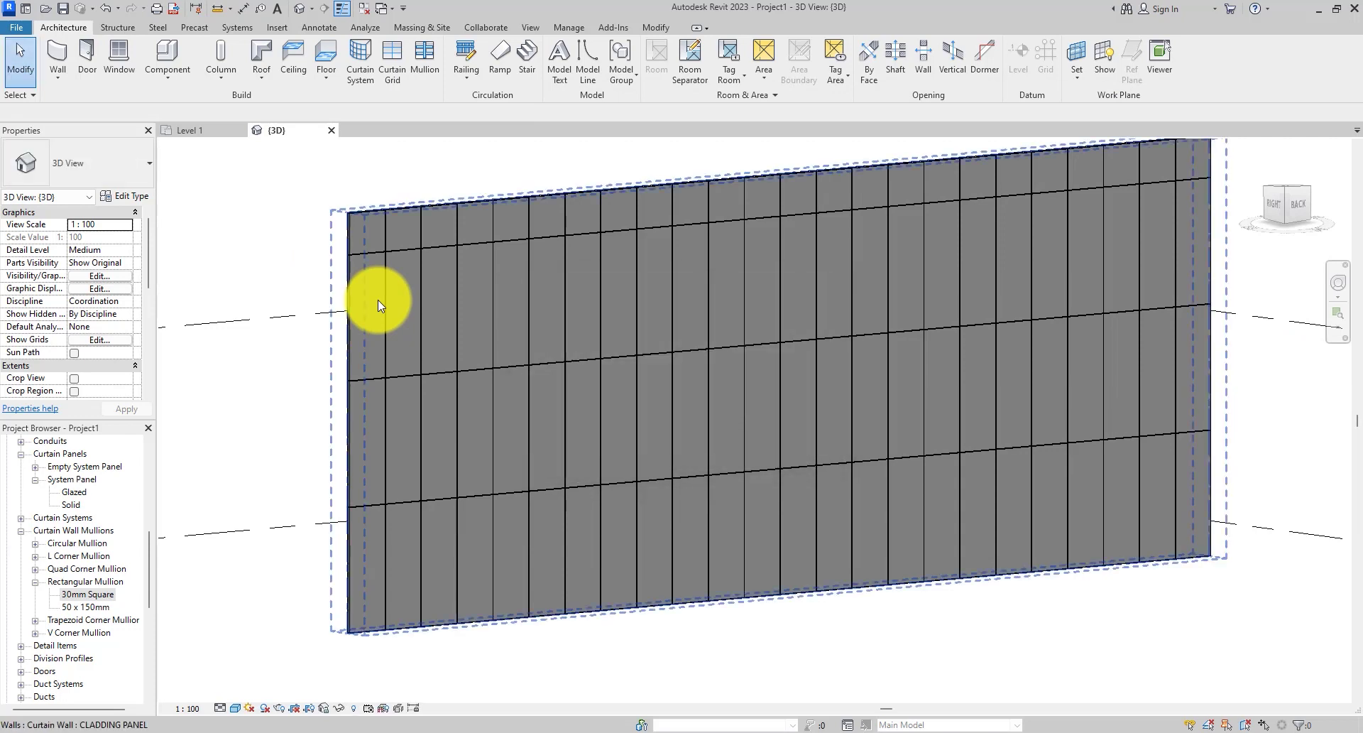
scroll(326, 289, down, 3)
Step: Zoom in on the wall, select one solid System Panel, and unpin it
scroll(646, 298, up, 3)
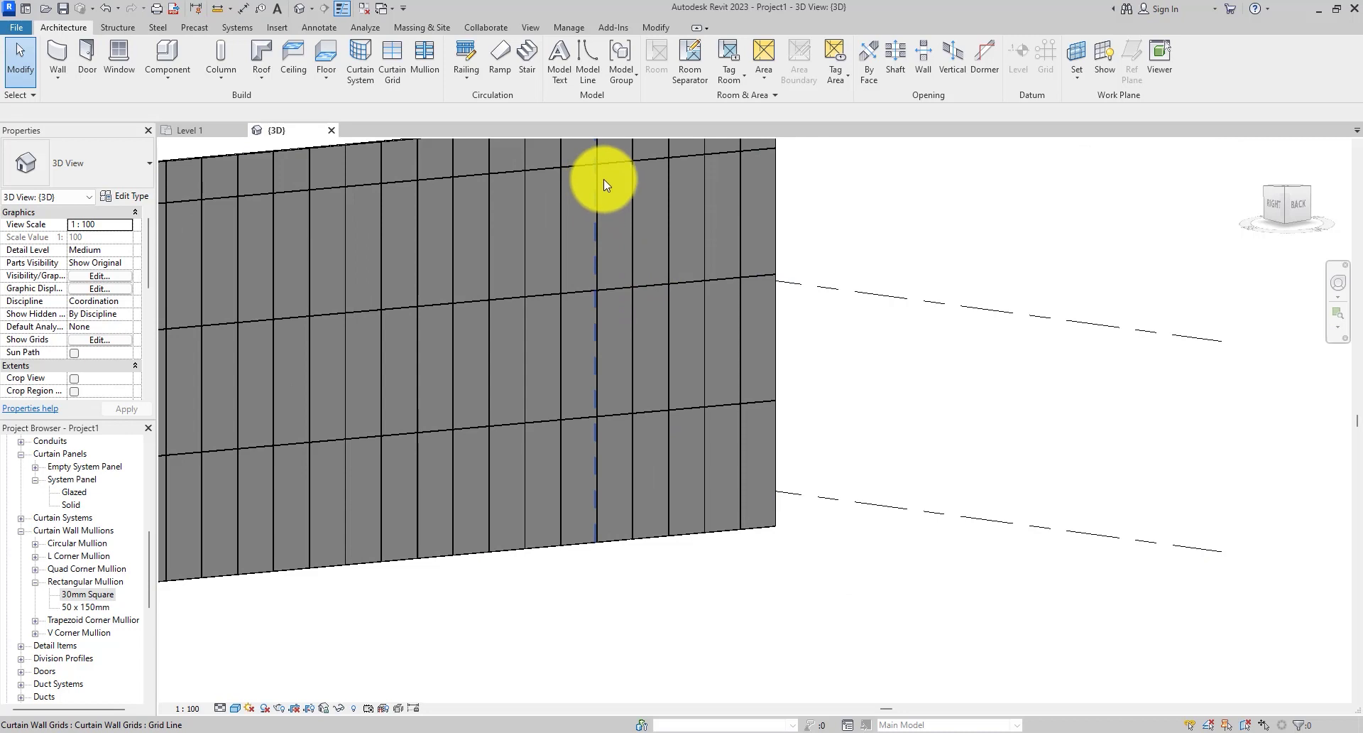
scroll(613, 293, up, 1)
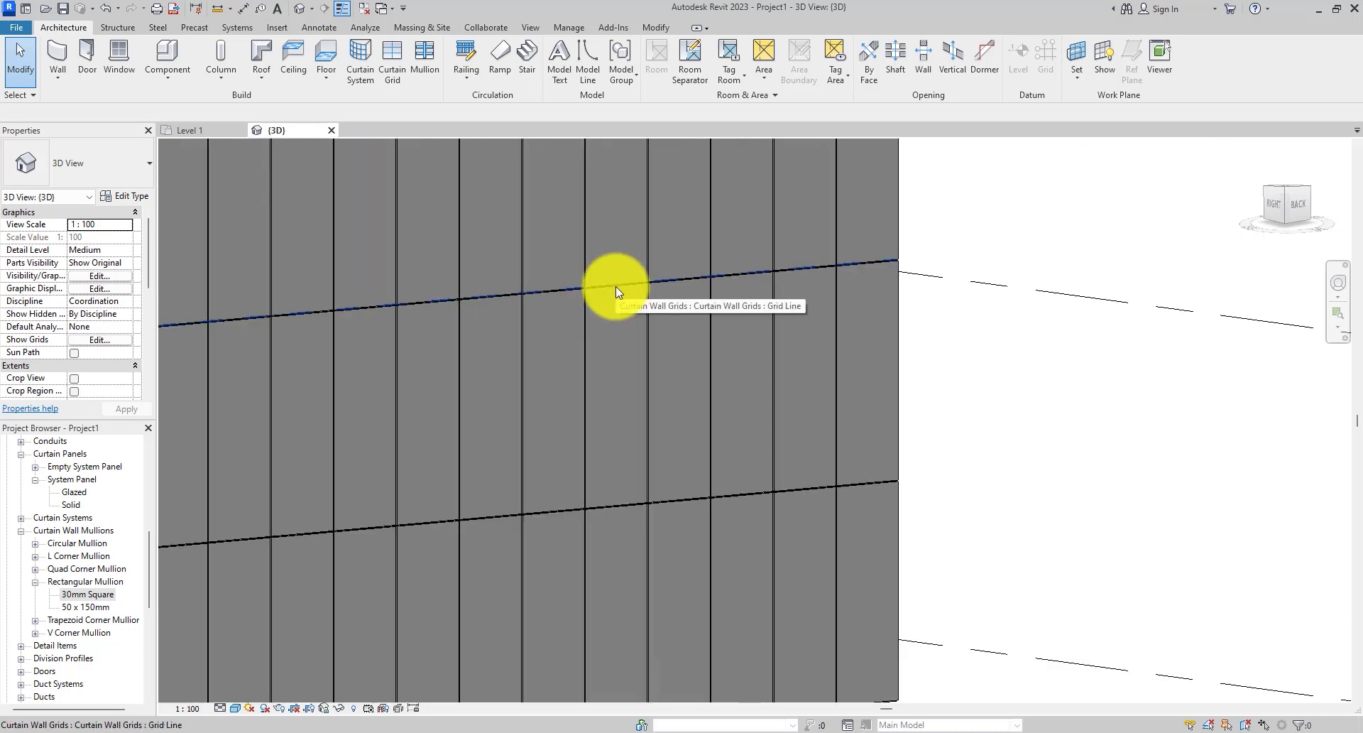
scroll(616, 287, up, 2)
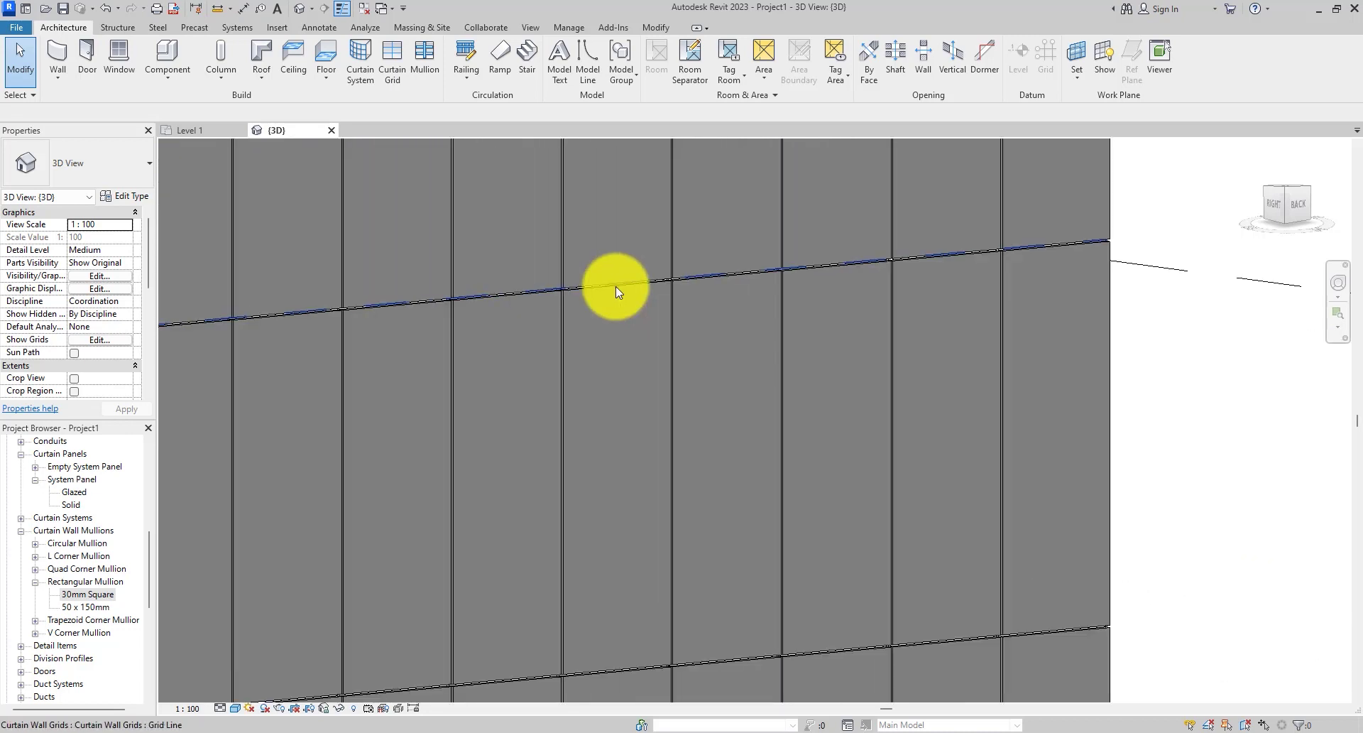
scroll(616, 286, down, 3)
scroll(616, 287, up, 2)
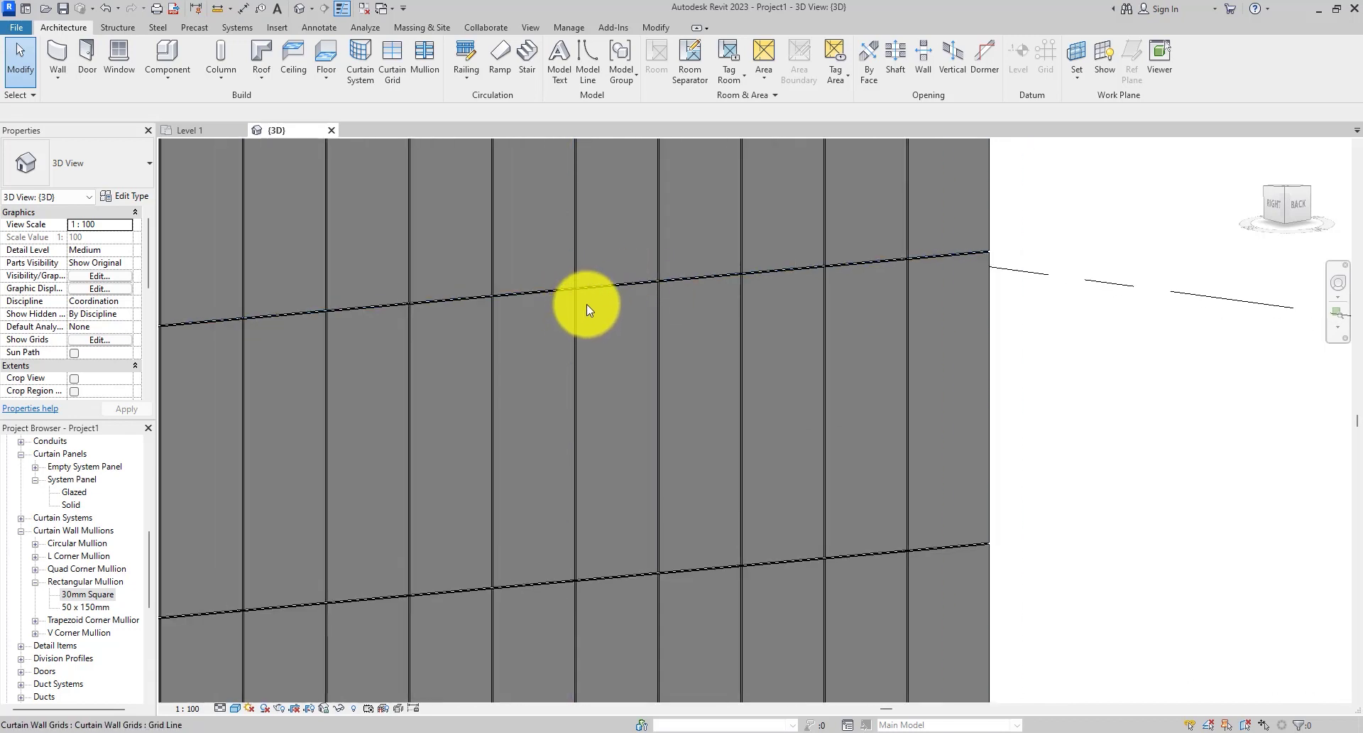
click(601, 291)
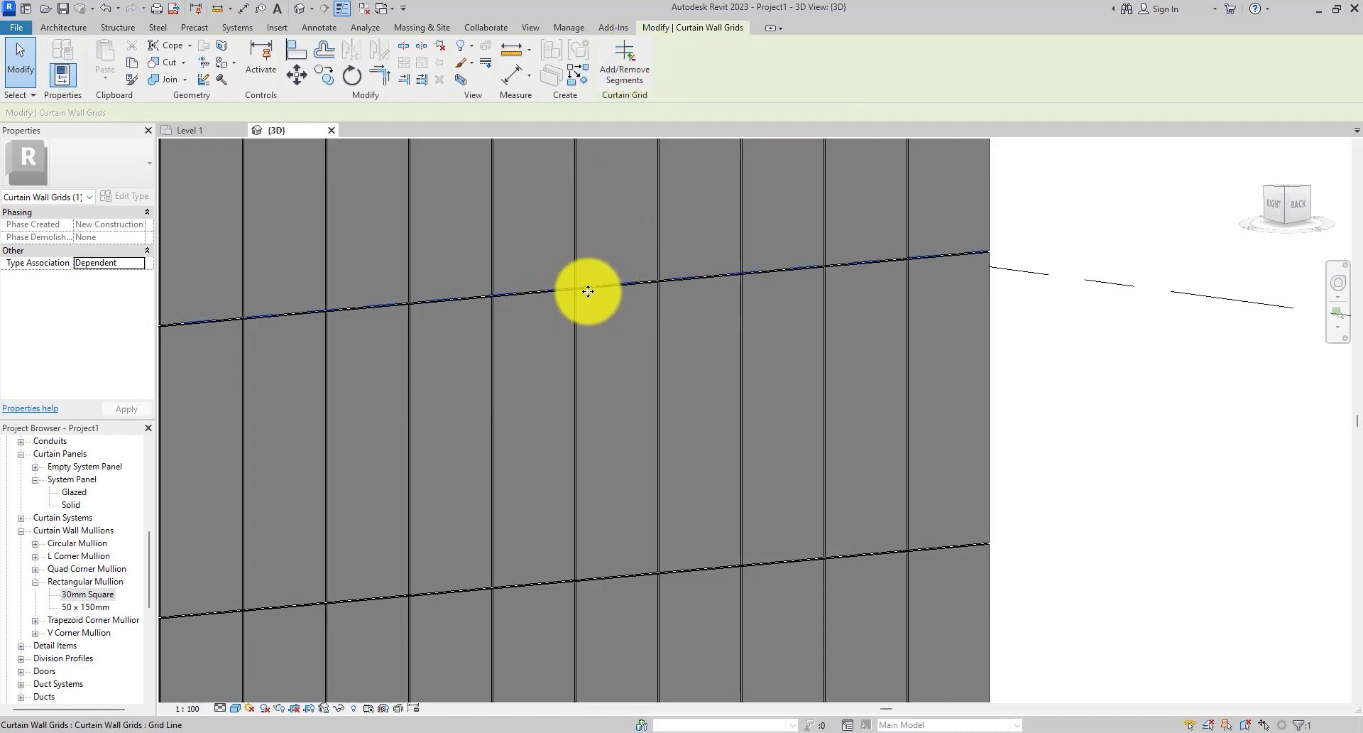
scroll(605, 286, up, 3)
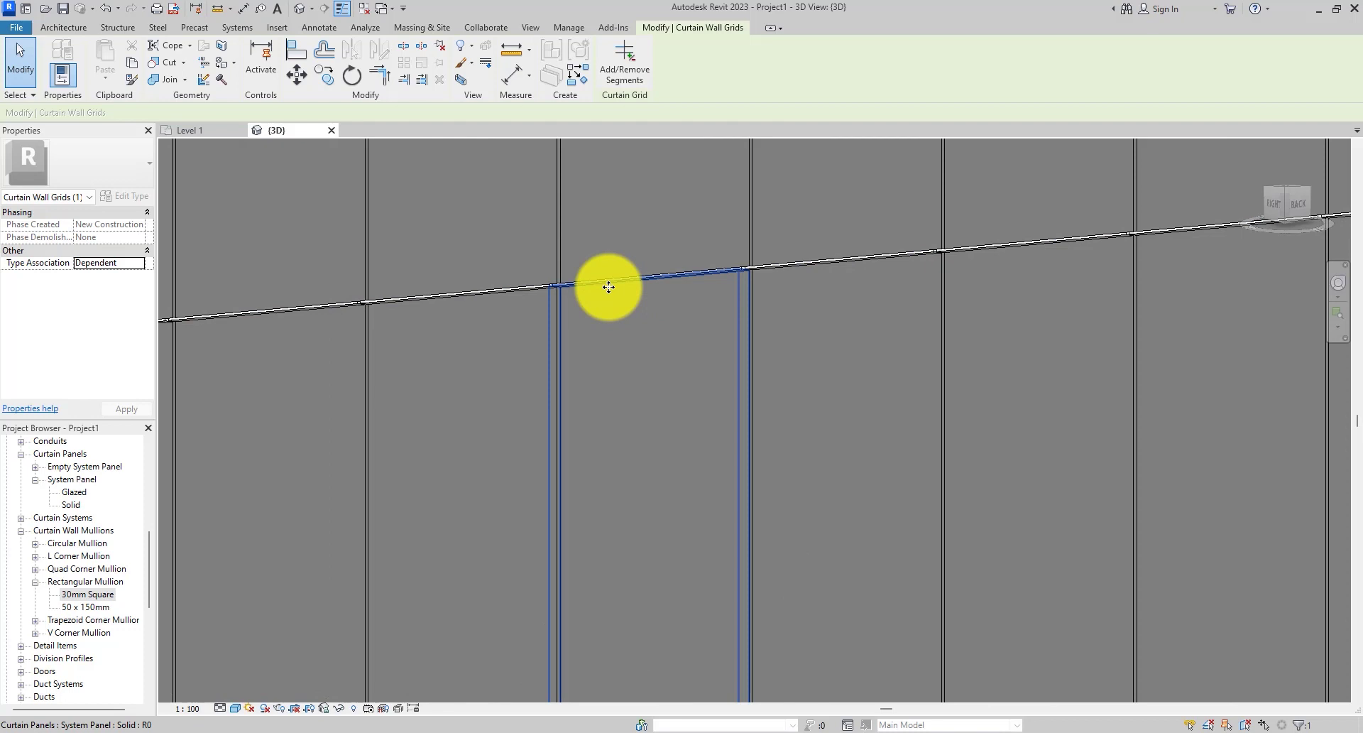
click(608, 287)
scroll(645, 334, down, 4)
scroll(661, 351, up, 2)
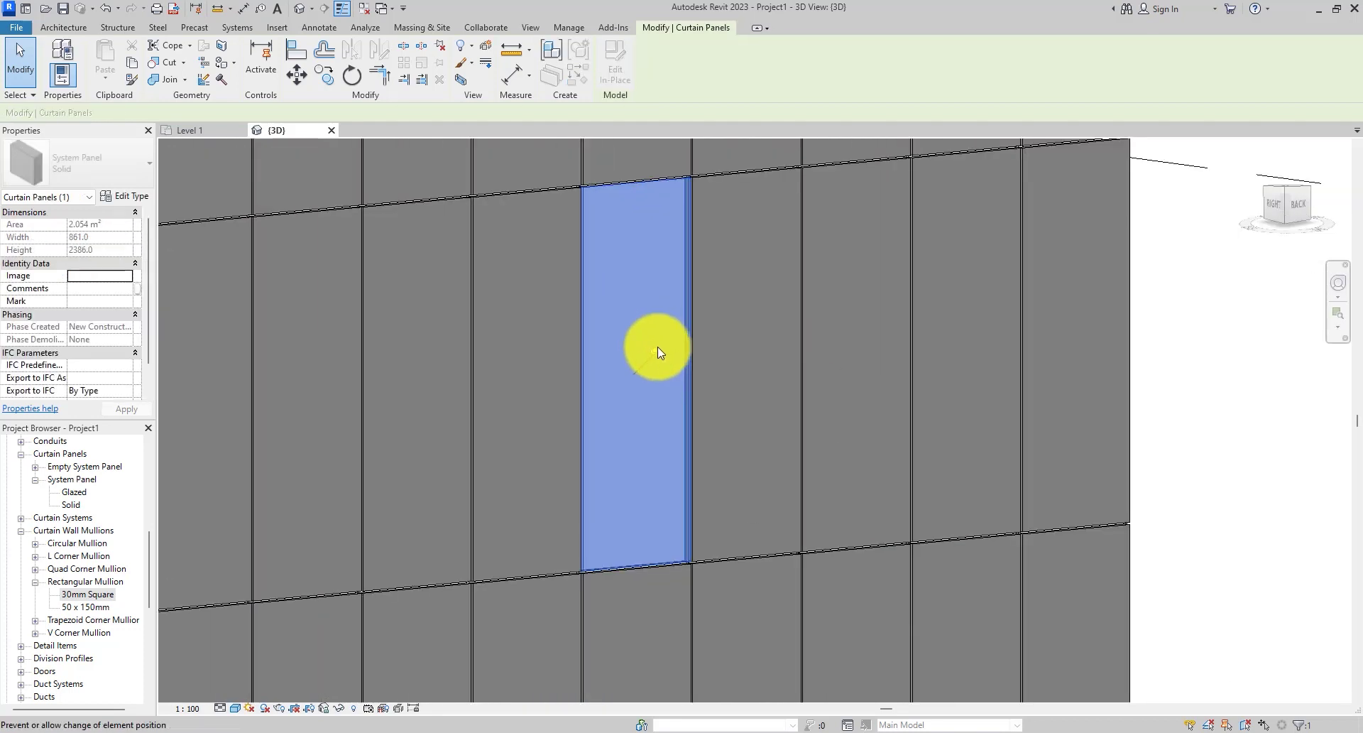
click(658, 346)
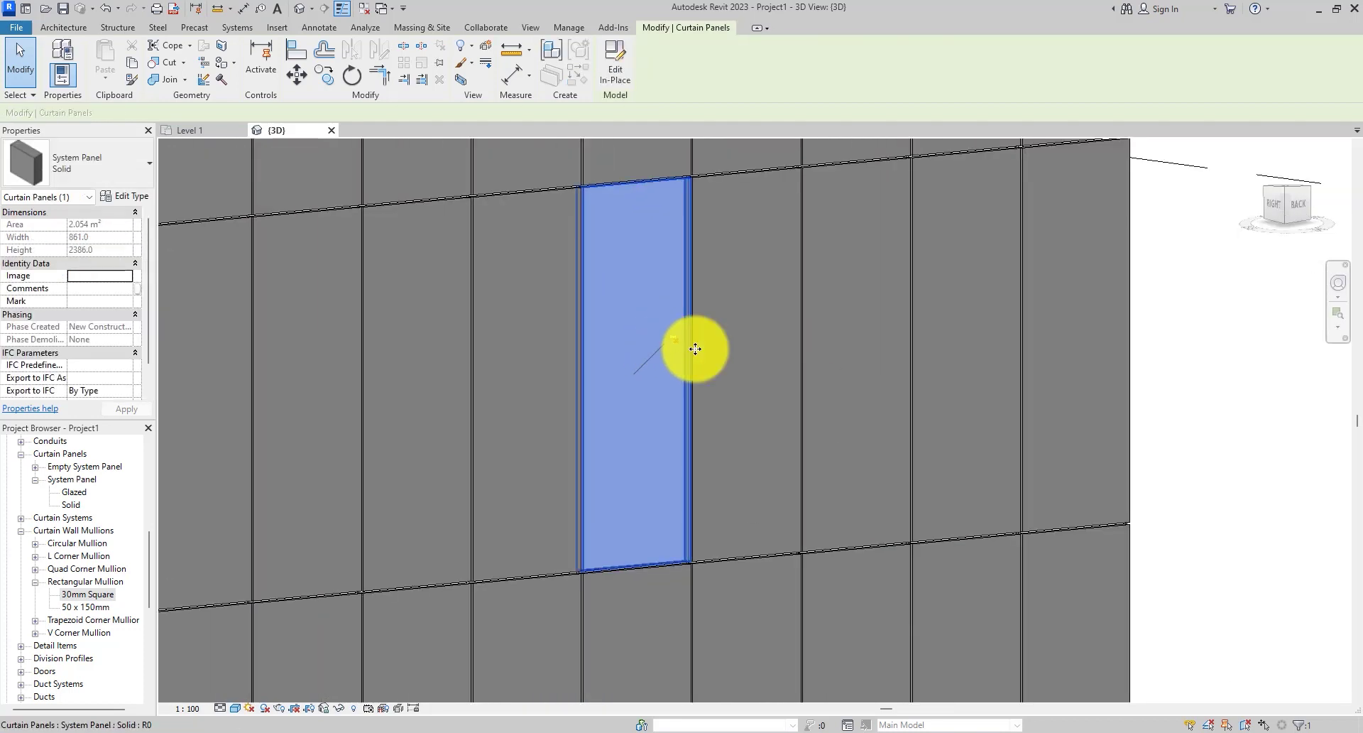
Step: Change the selected upper panel's type to Curtain Wall Awning and deselect it
click(106, 169)
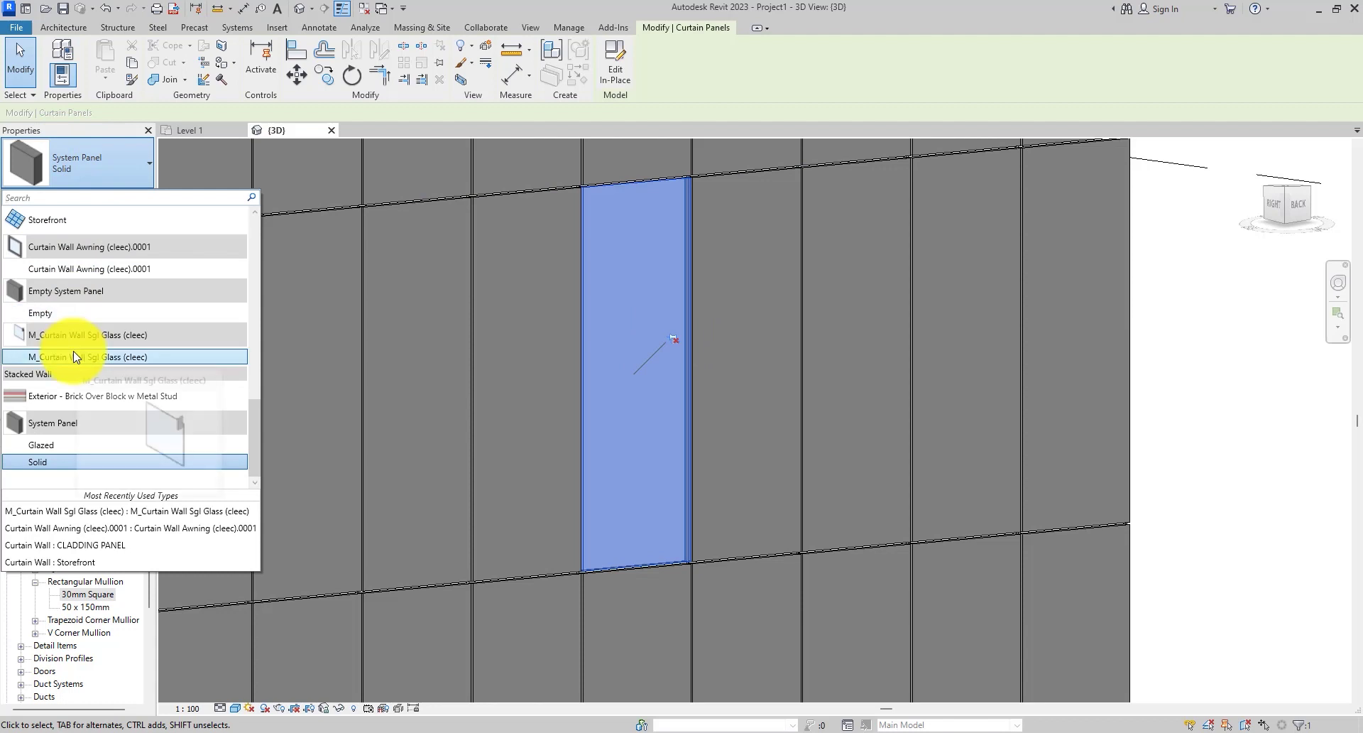
mouse_move(74, 351)
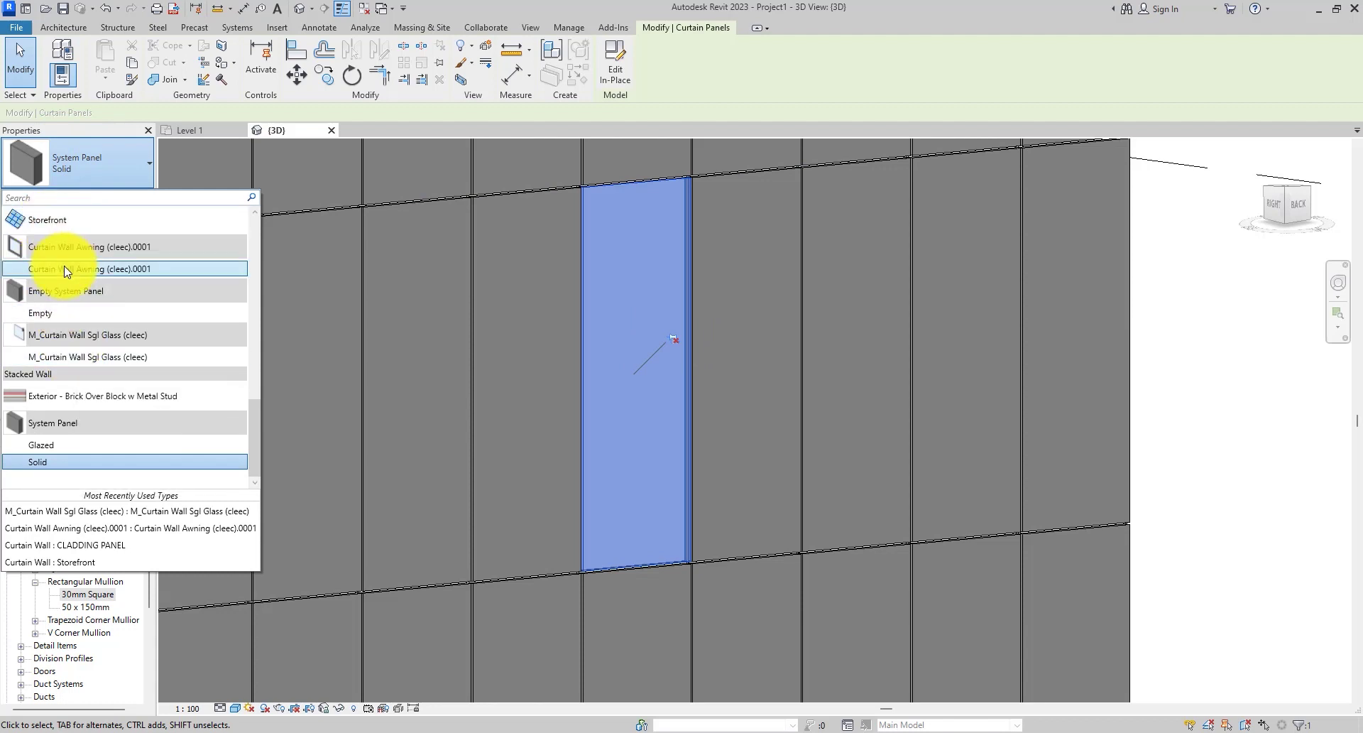
click(154, 284)
scroll(487, 279, down, 2)
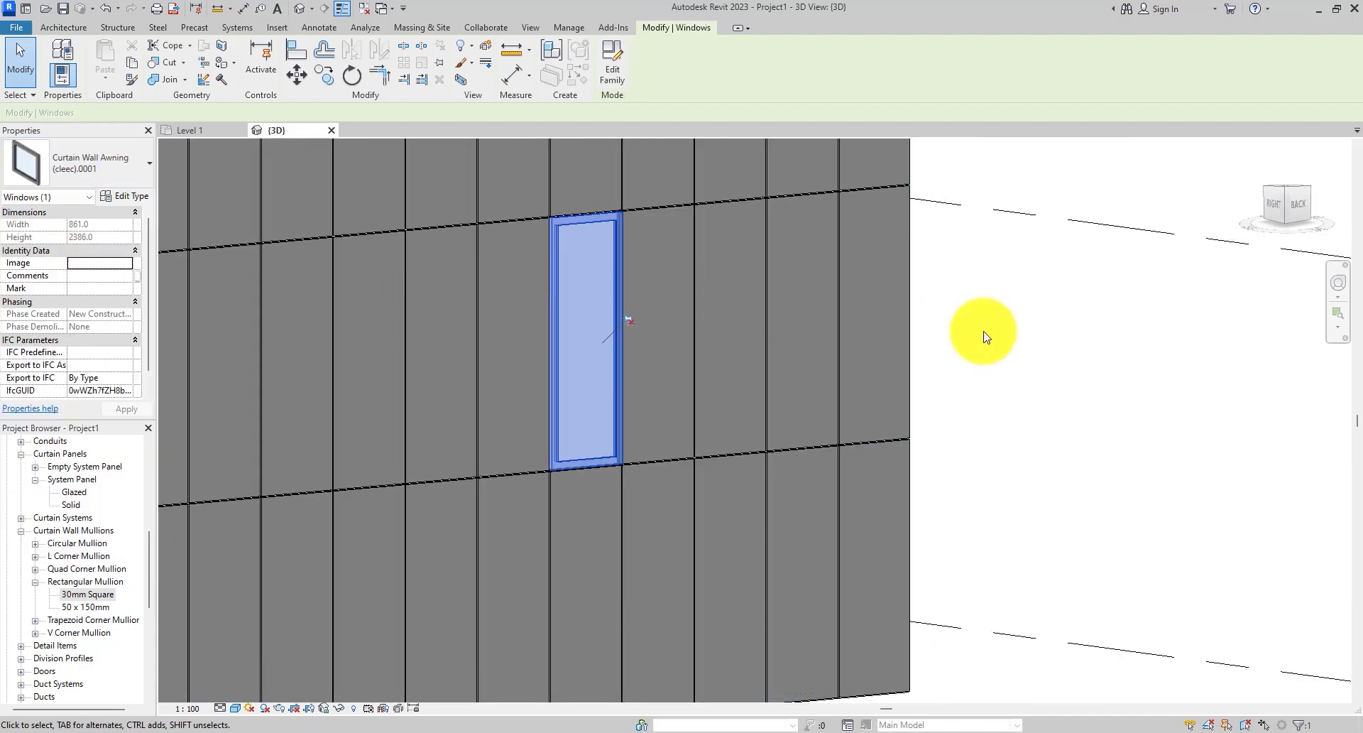
click(967, 326)
middle_drag(588, 223, 676, 263)
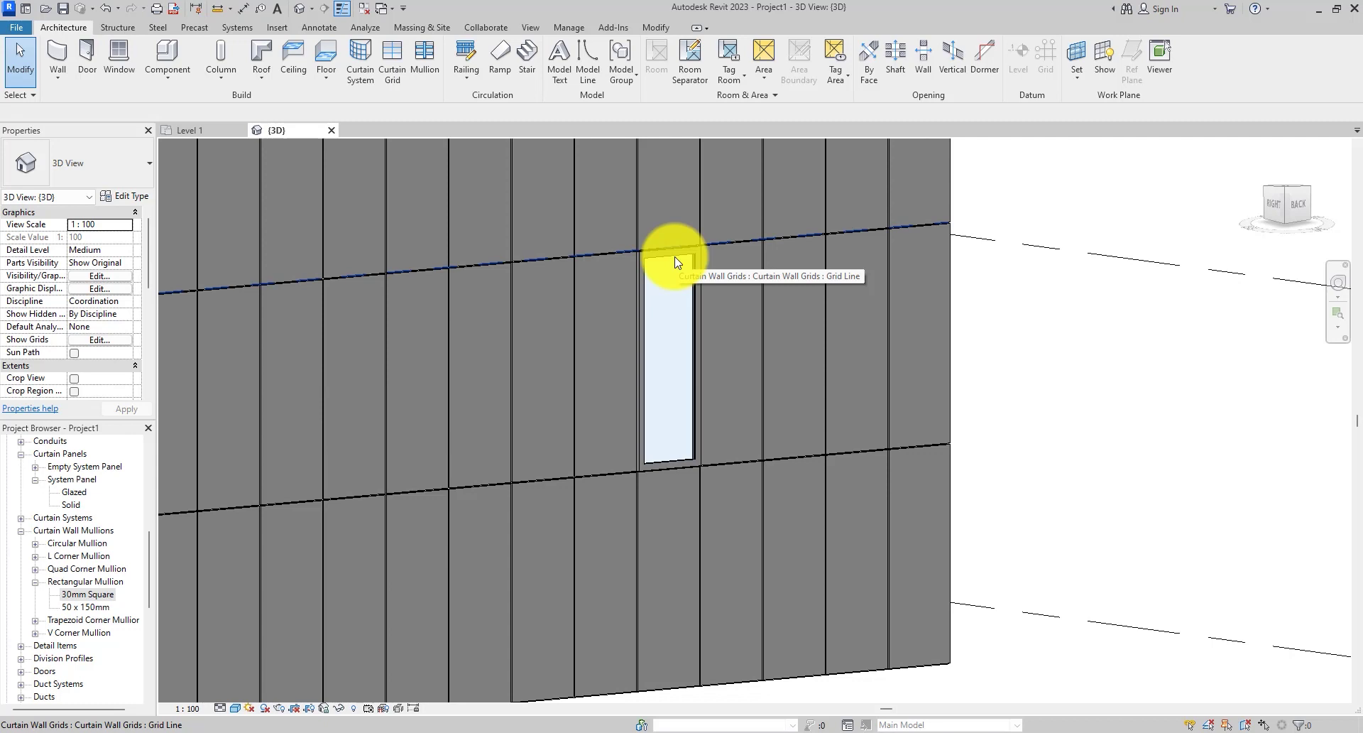
scroll(676, 262, down, 2)
Step: Tab-select the bottom-left cladding panel of the wall
scroll(788, 397, down, 2)
scroll(396, 507, up, 4)
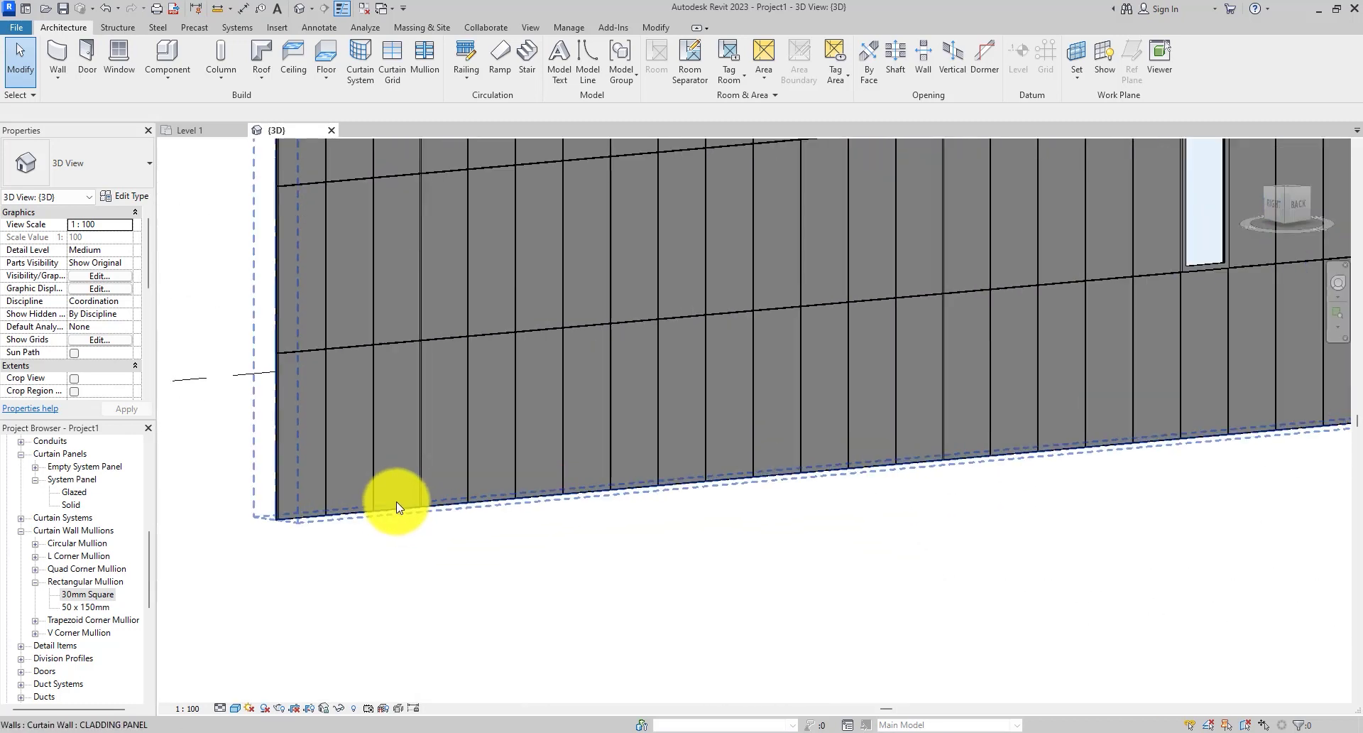
key(Tab)
click(396, 501)
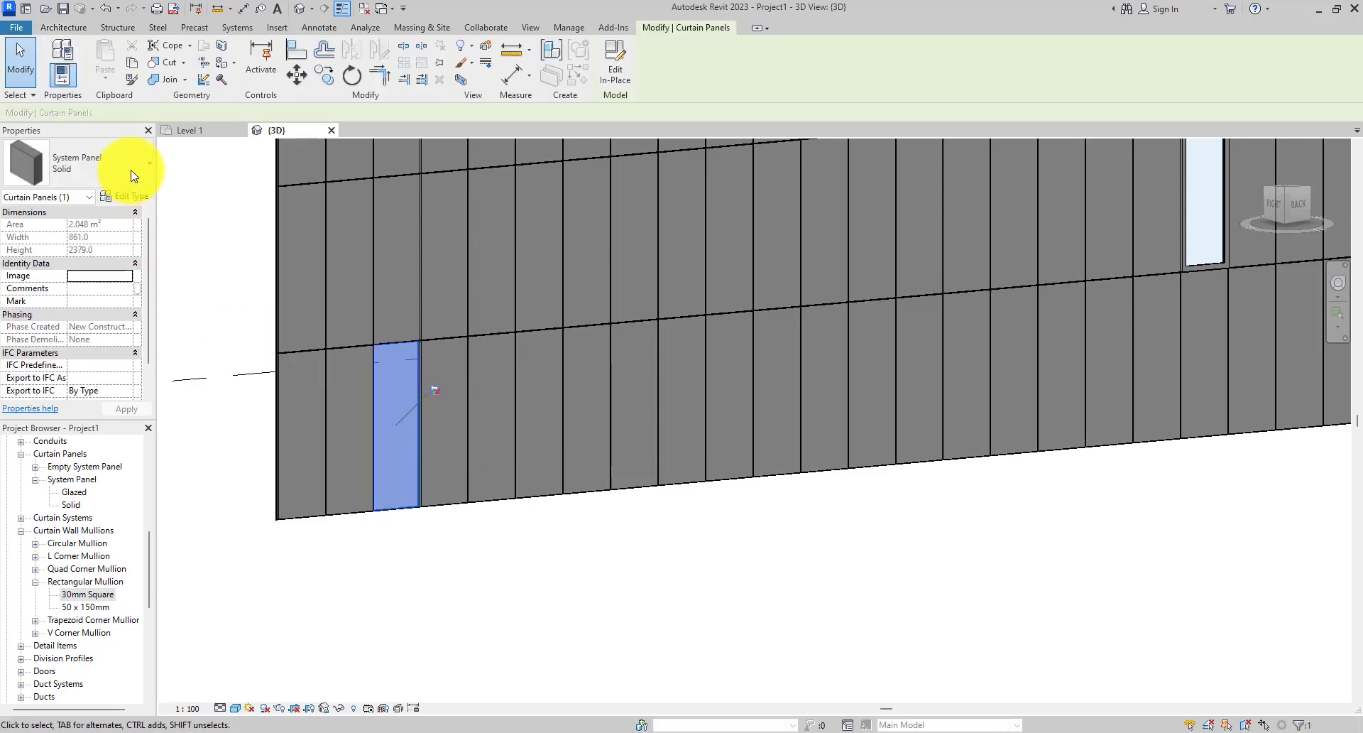
Step: Change that panel's type to the M_Curtain Wall Sgl Glass door and deselect it
click(130, 156)
click(114, 152)
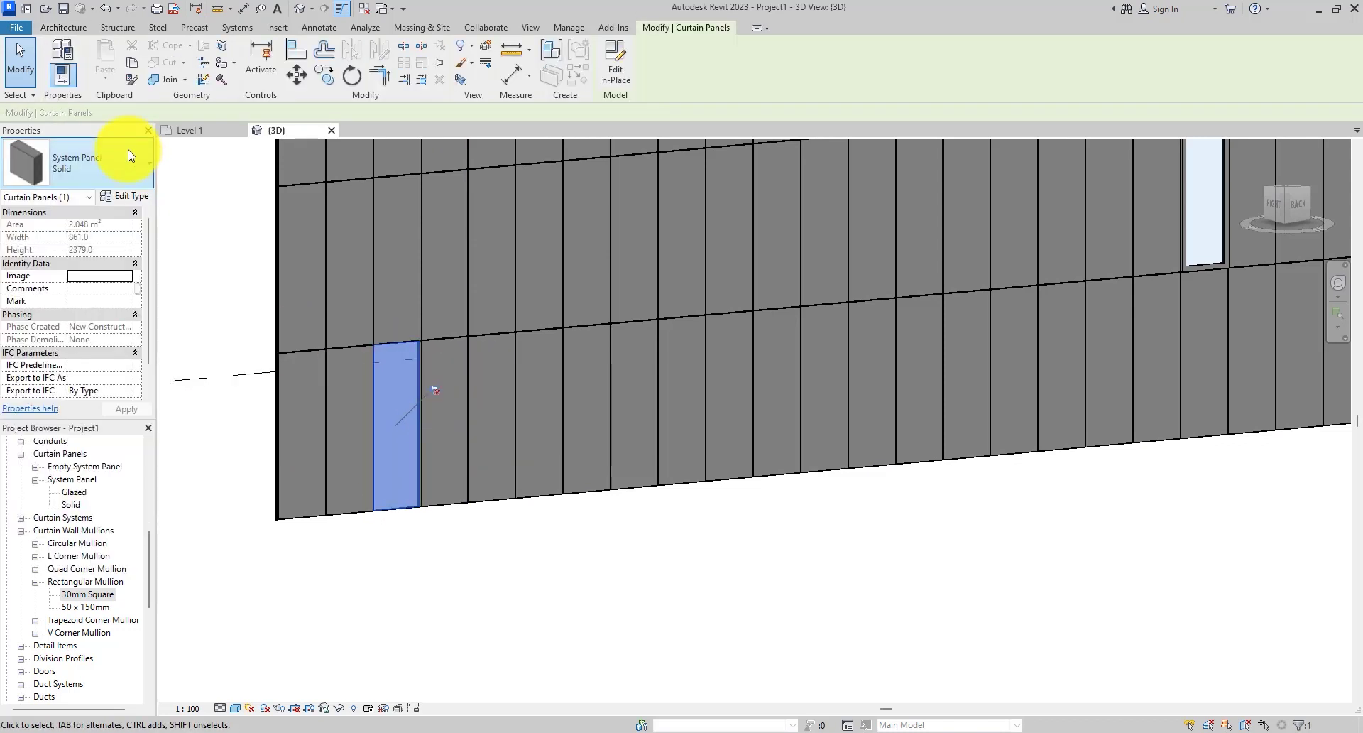
click(84, 155)
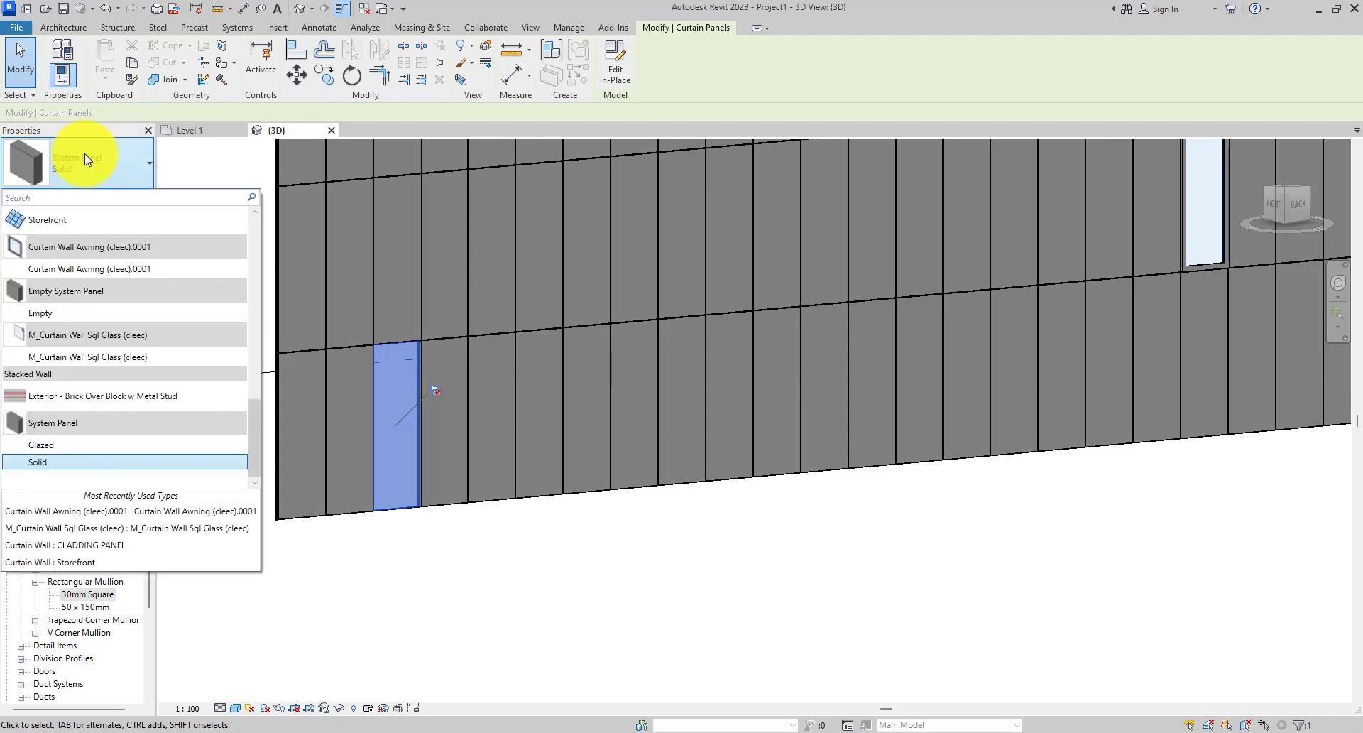
click(114, 357)
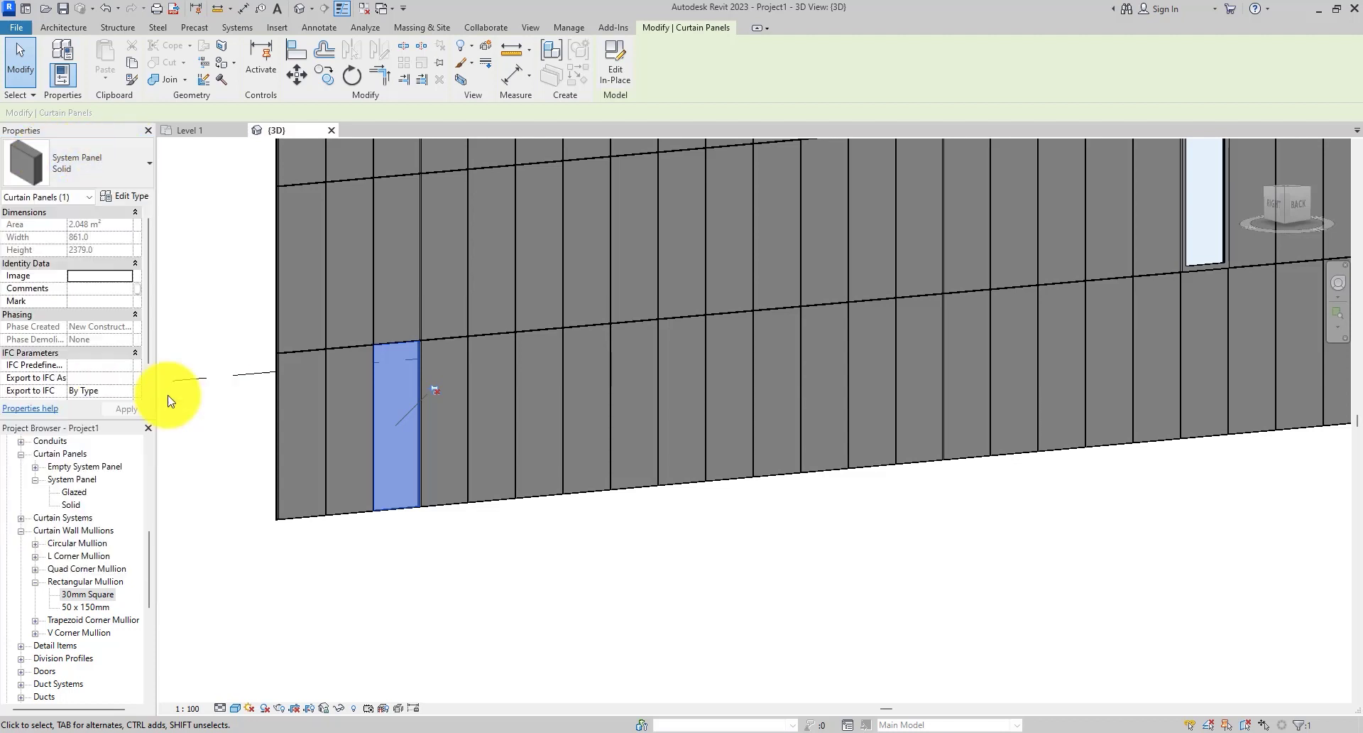
click(395, 521)
scroll(454, 386, up, 3)
scroll(470, 415, down, 1)
shift+middle_drag(470, 414, 364, 429)
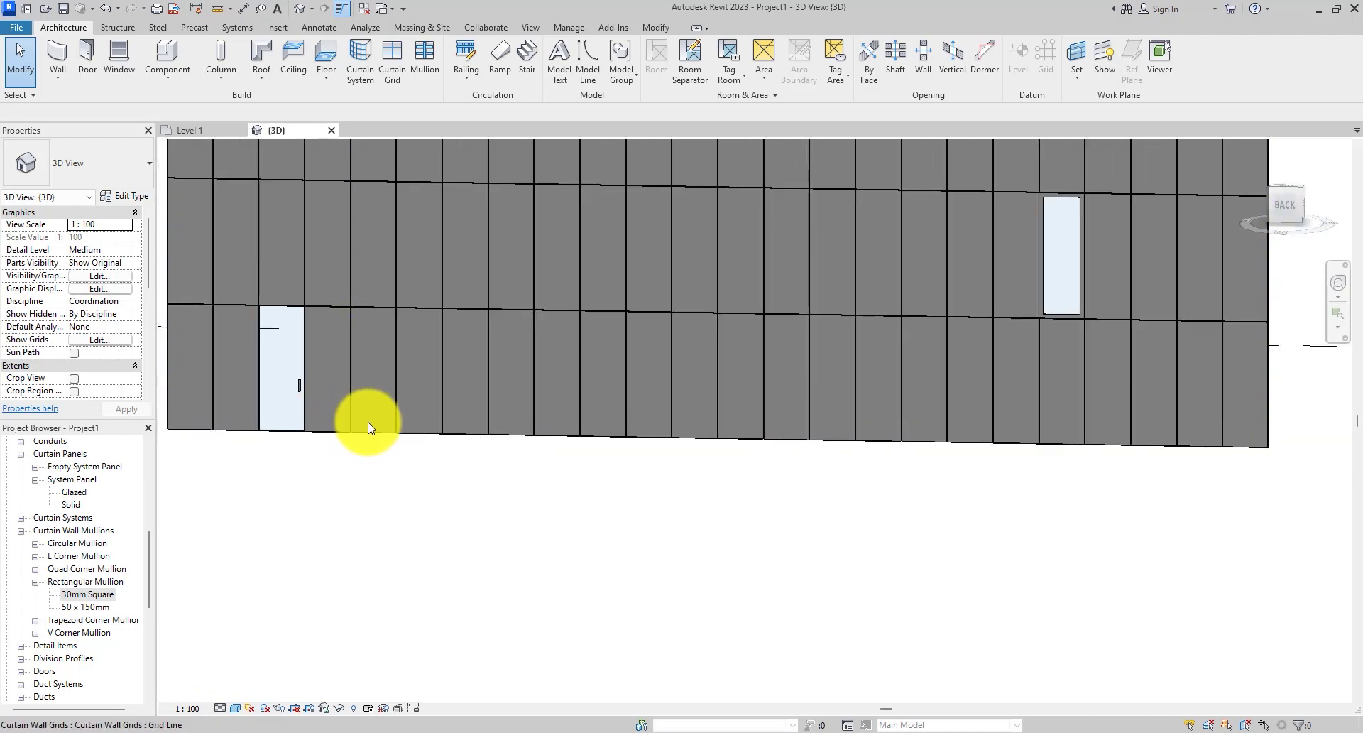
Step: Select the horizontal grid line just above the door
scroll(710, 309, down, 2)
scroll(400, 339, up, 3)
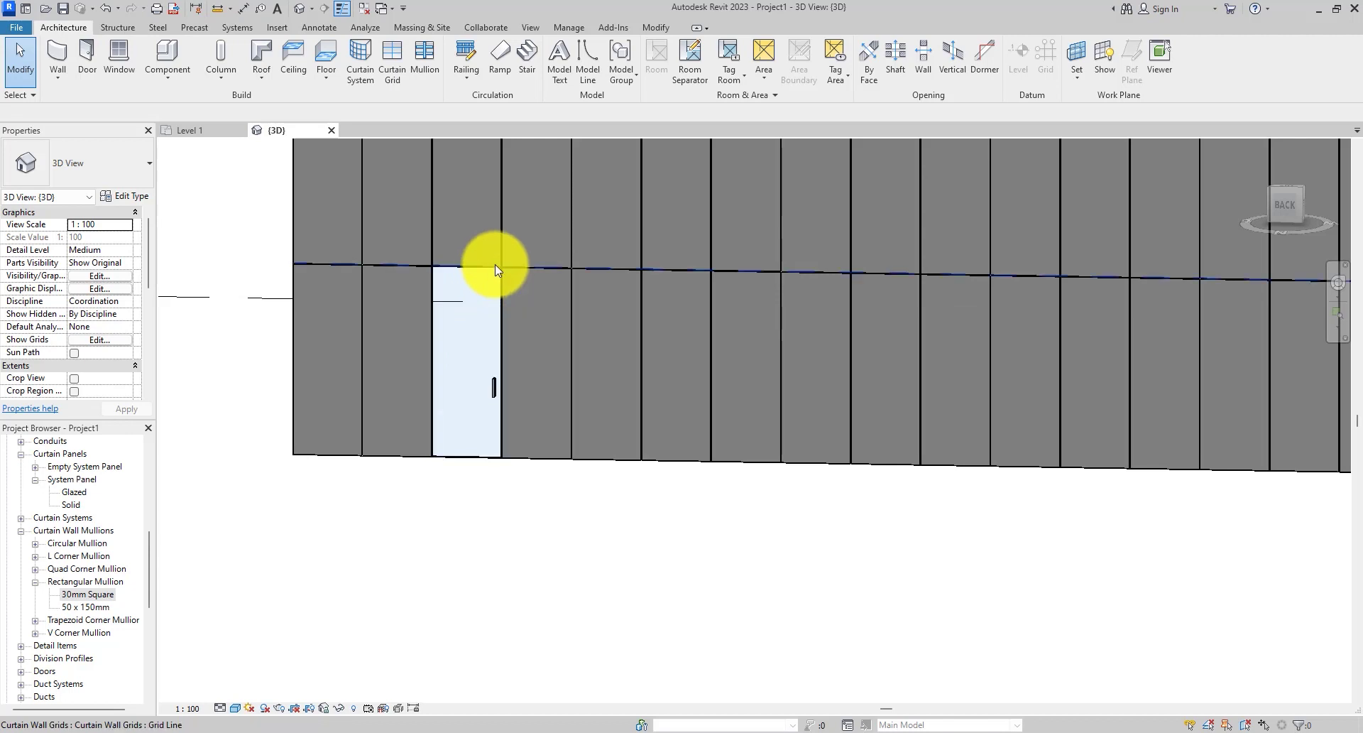
scroll(554, 291, down, 2)
middle_drag(533, 298, 624, 395)
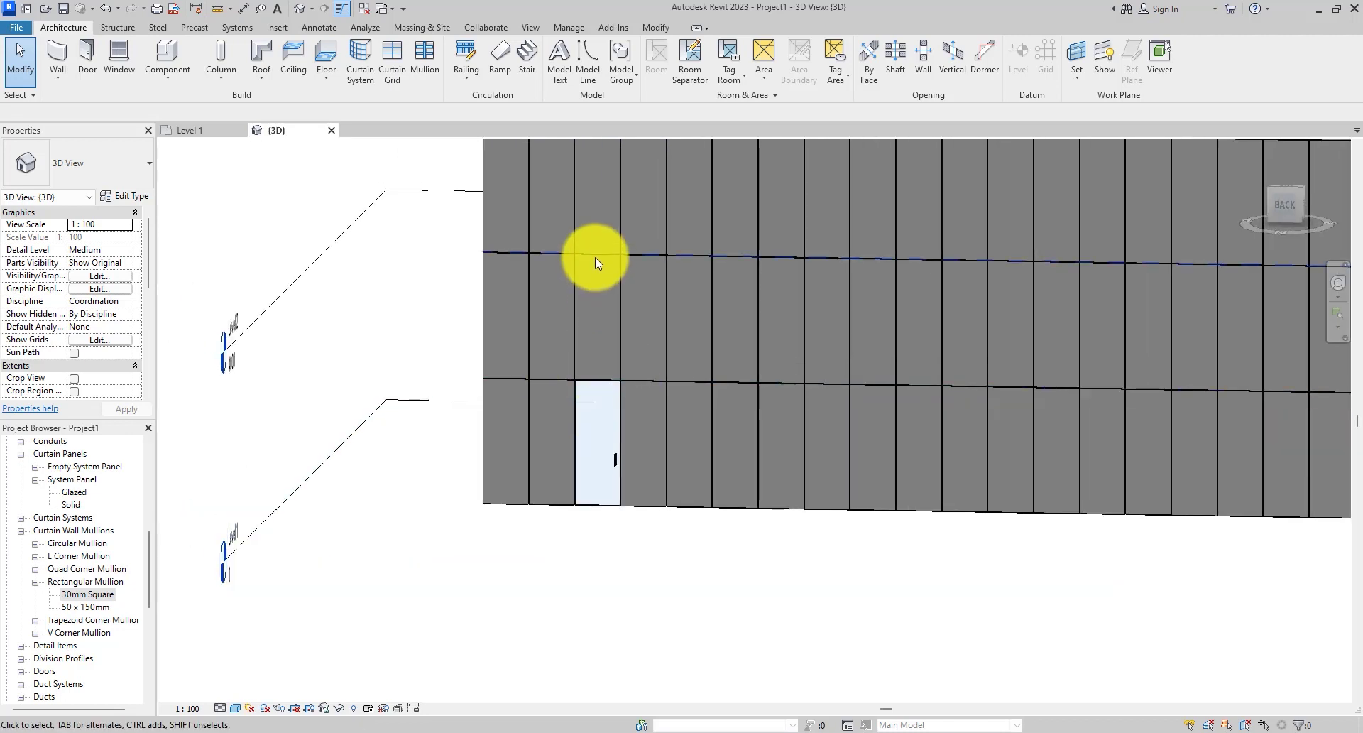
scroll(596, 376, up, 2)
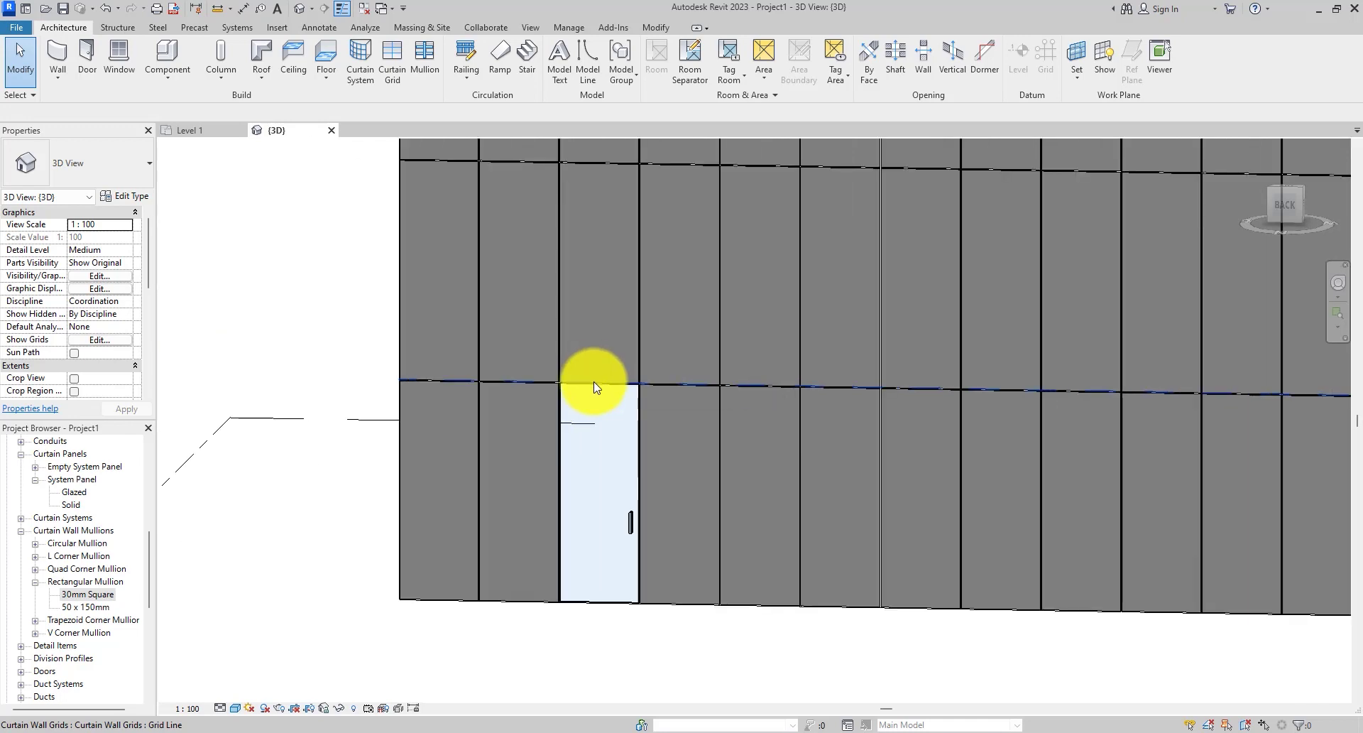
click(594, 381)
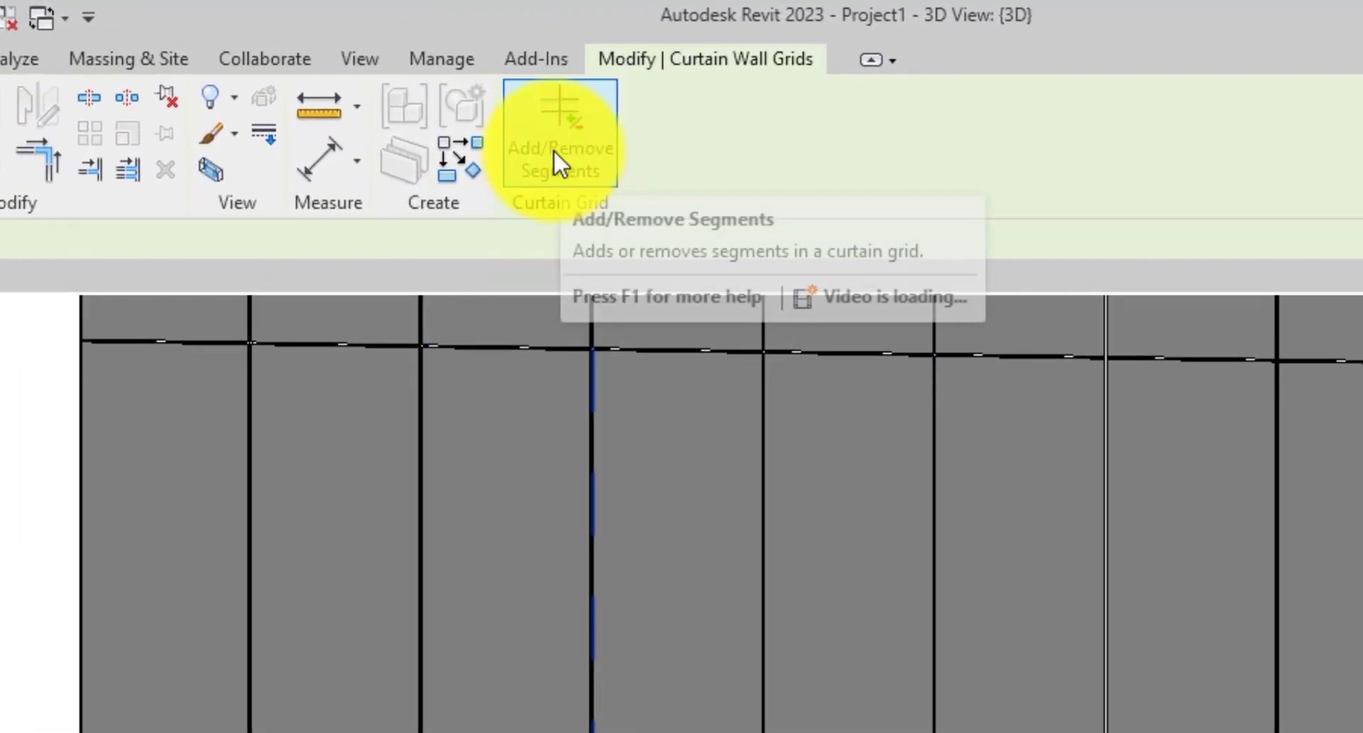
Step: Remove the grid segment above the door so the door spans two panels
click(561, 153)
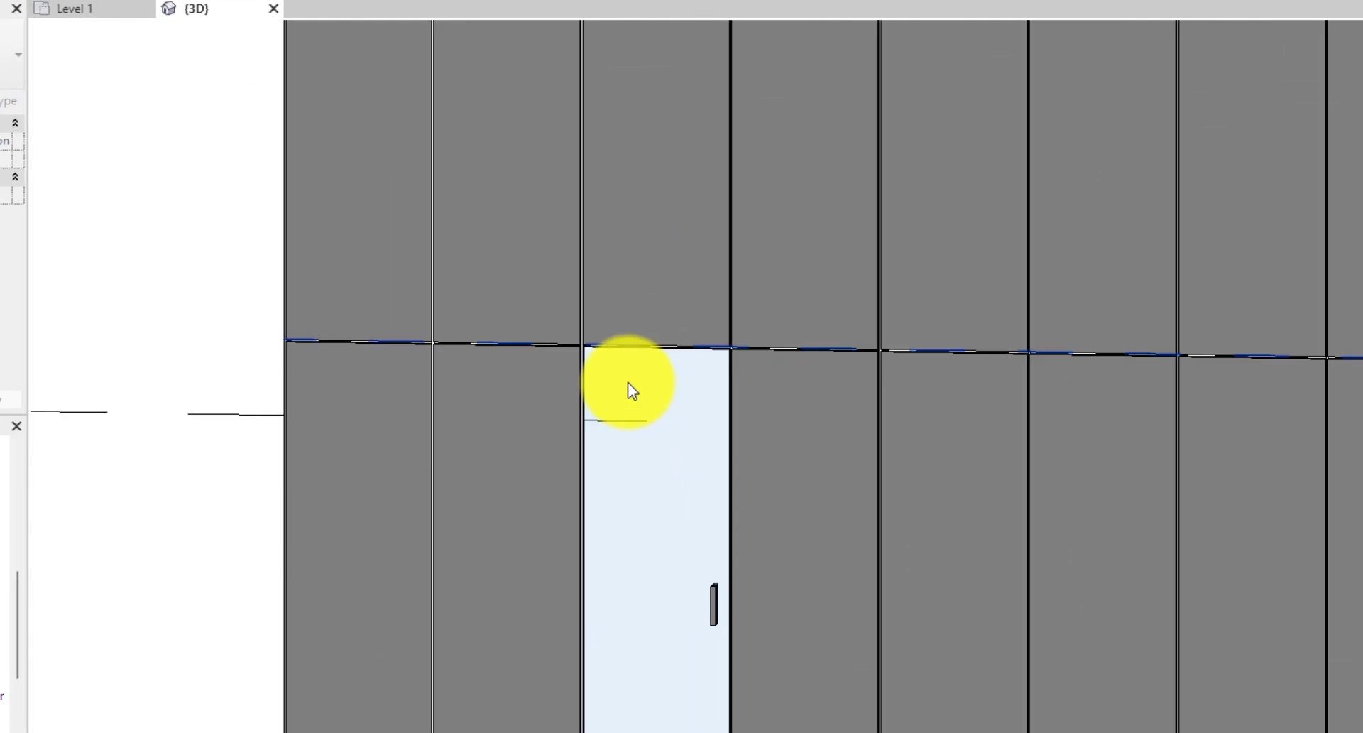
scroll(627, 391, up, 2)
click(657, 330)
scroll(654, 287, down, 1)
scroll(655, 287, down, 3)
scroll(542, 346, up, 3)
key(Escape)
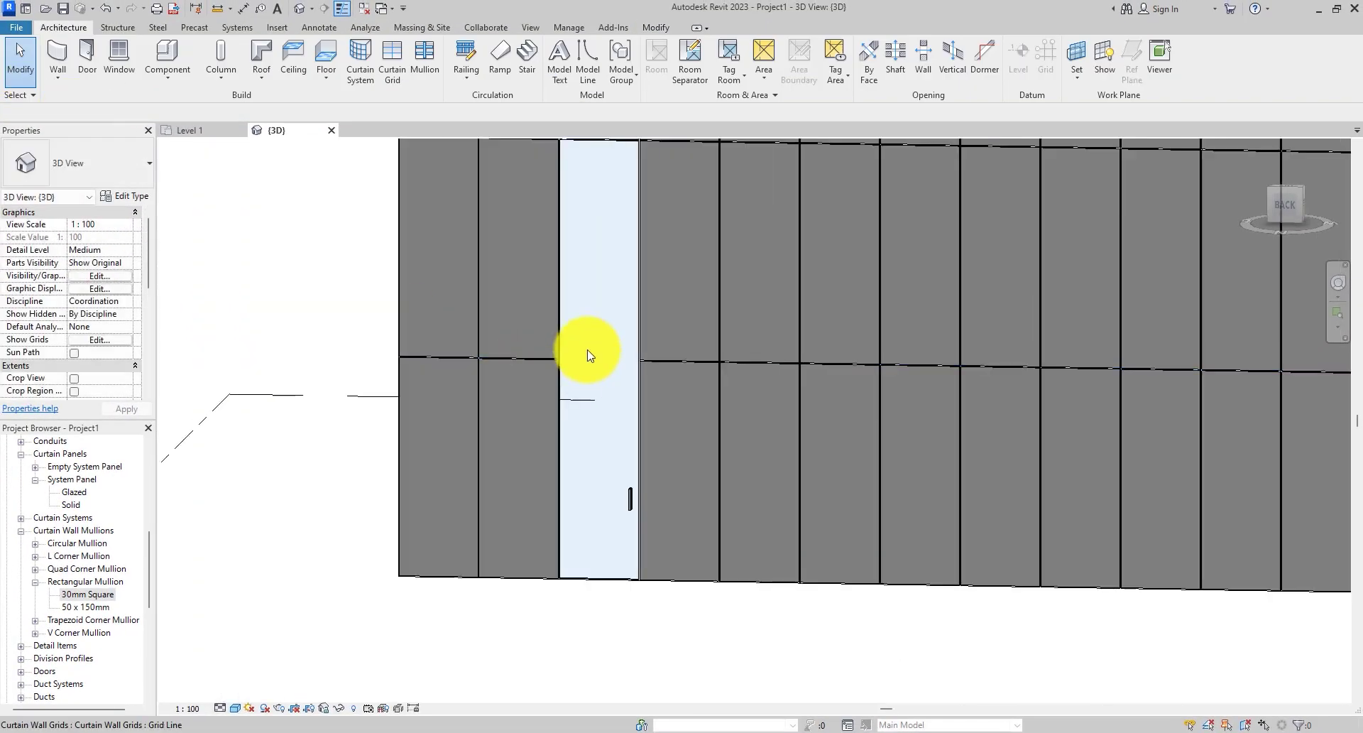
Step: Select the vertical grid line beside the awning window
scroll(588, 355, down, 4)
scroll(1005, 289, up, 3)
scroll(997, 288, up, 1)
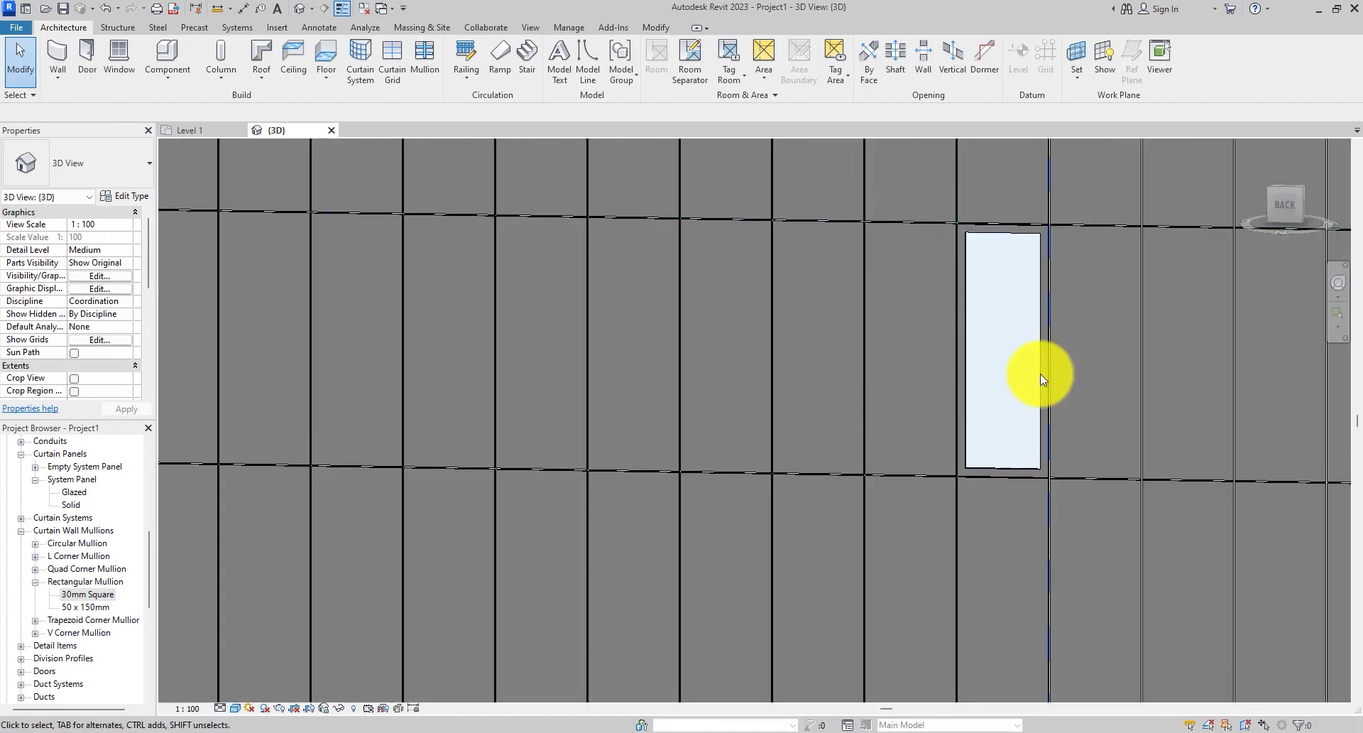
scroll(992, 355, down, 1)
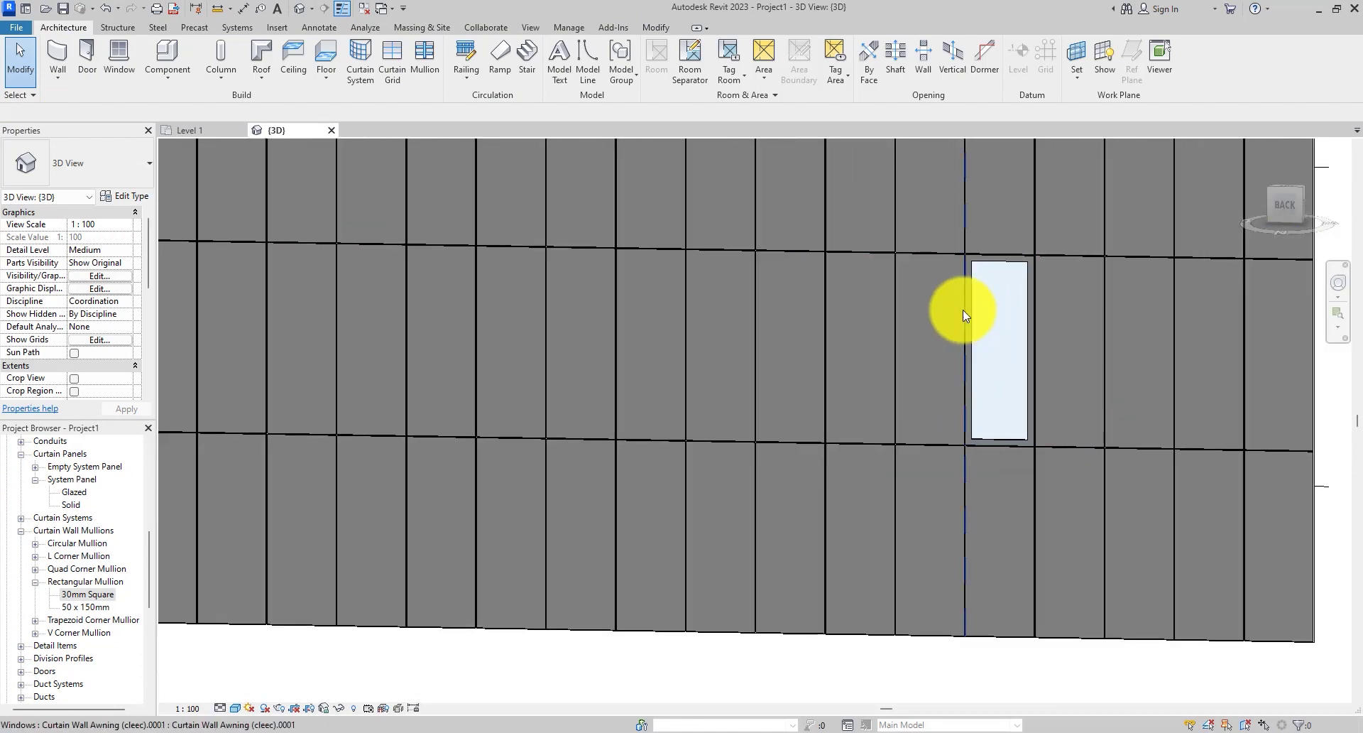
click(963, 312)
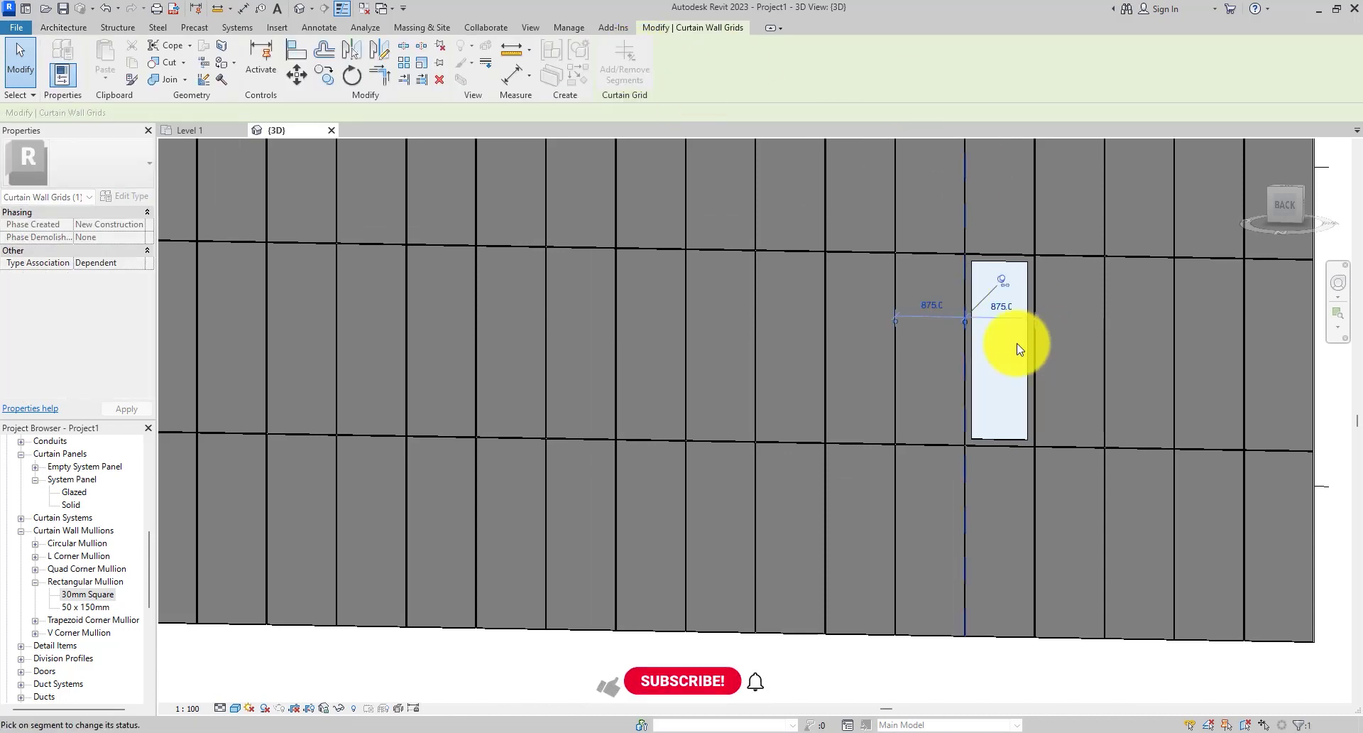
Step: Remove the vertical grid segment beside the awning window
click(966, 348)
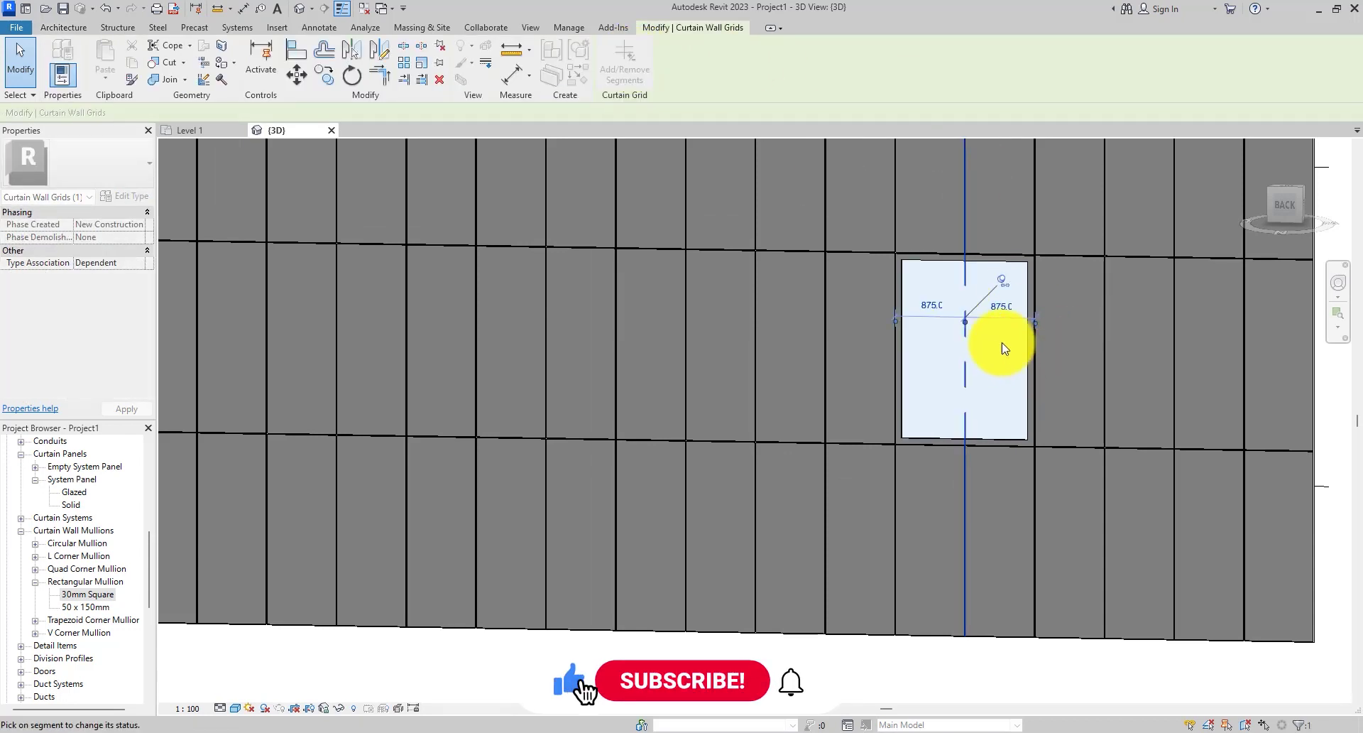
key(Escape)
scroll(694, 316, down, 3)
shift+middle_drag(694, 317, 688, 450)
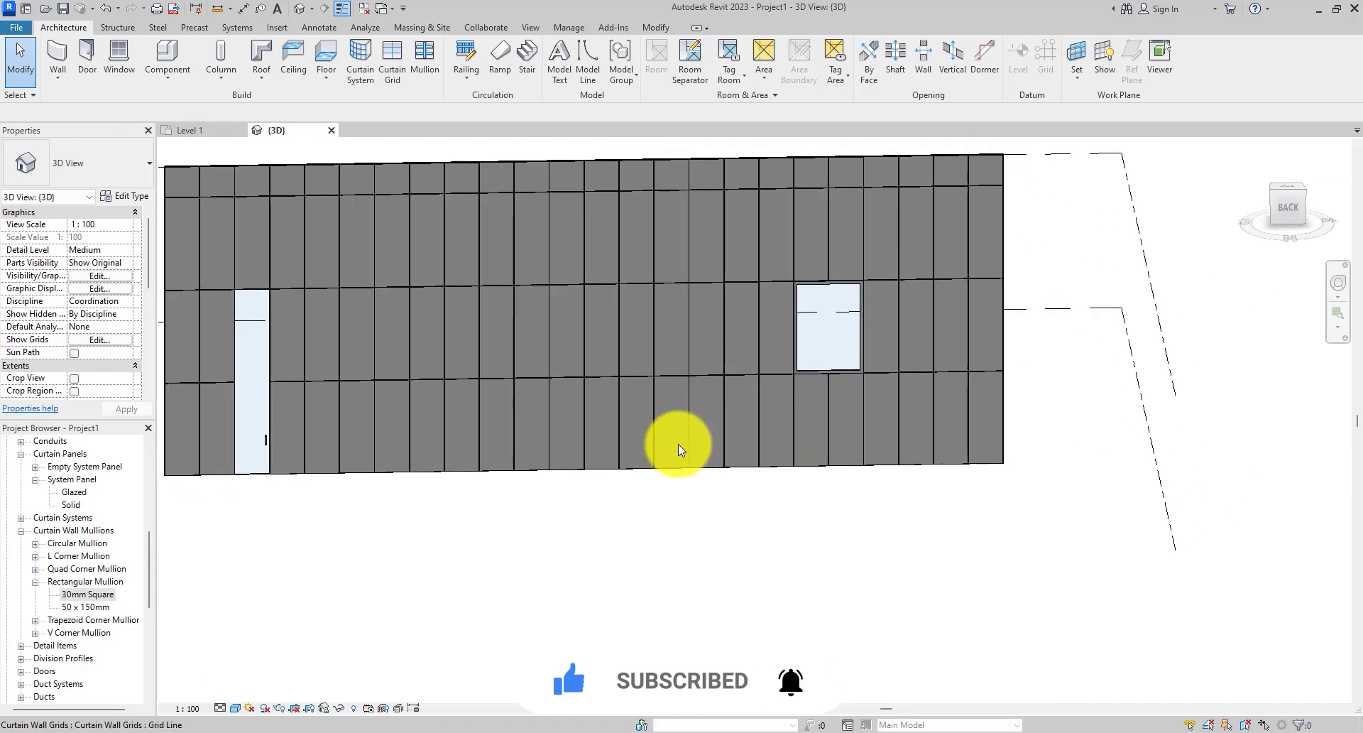
Step: Restore the horizontal grid segment above the door, making it one panel high again
scroll(259, 297, up, 2)
middle_drag(593, 273, 551, 396)
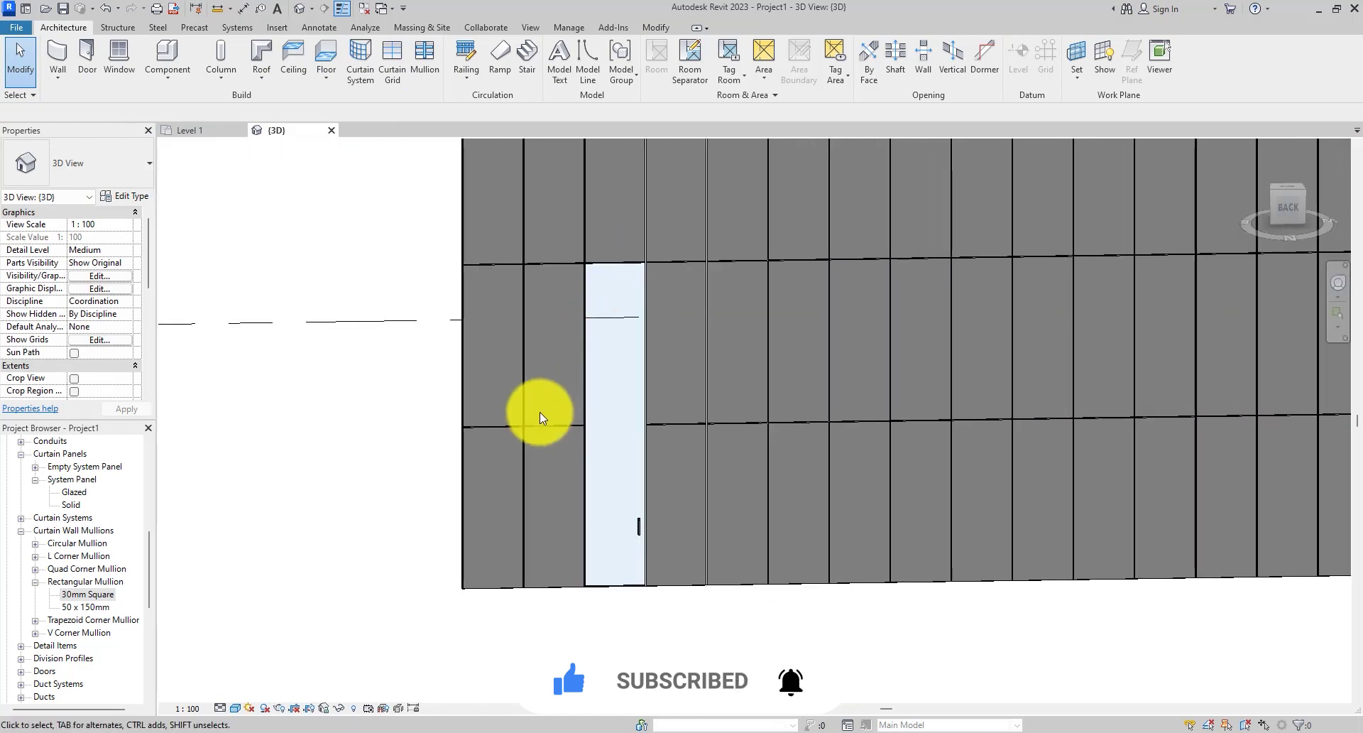
click(554, 424)
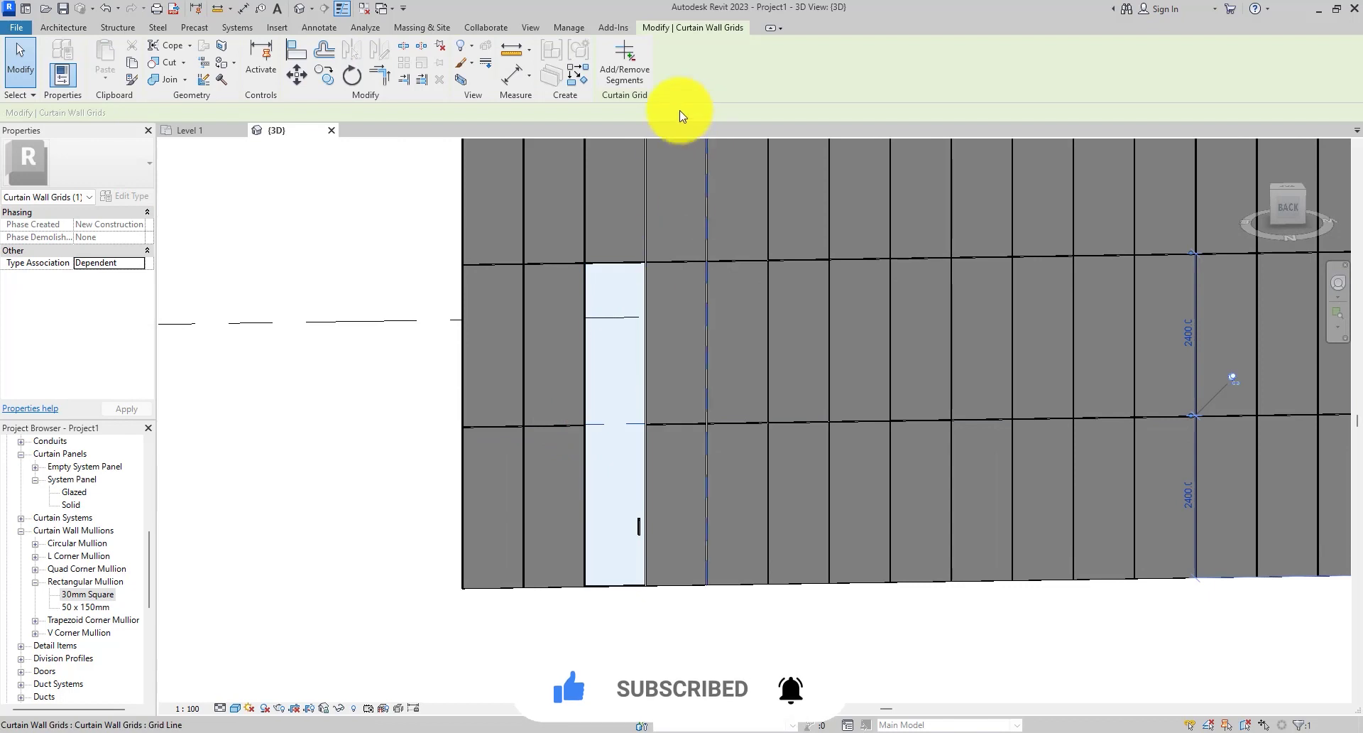
click(628, 68)
click(620, 421)
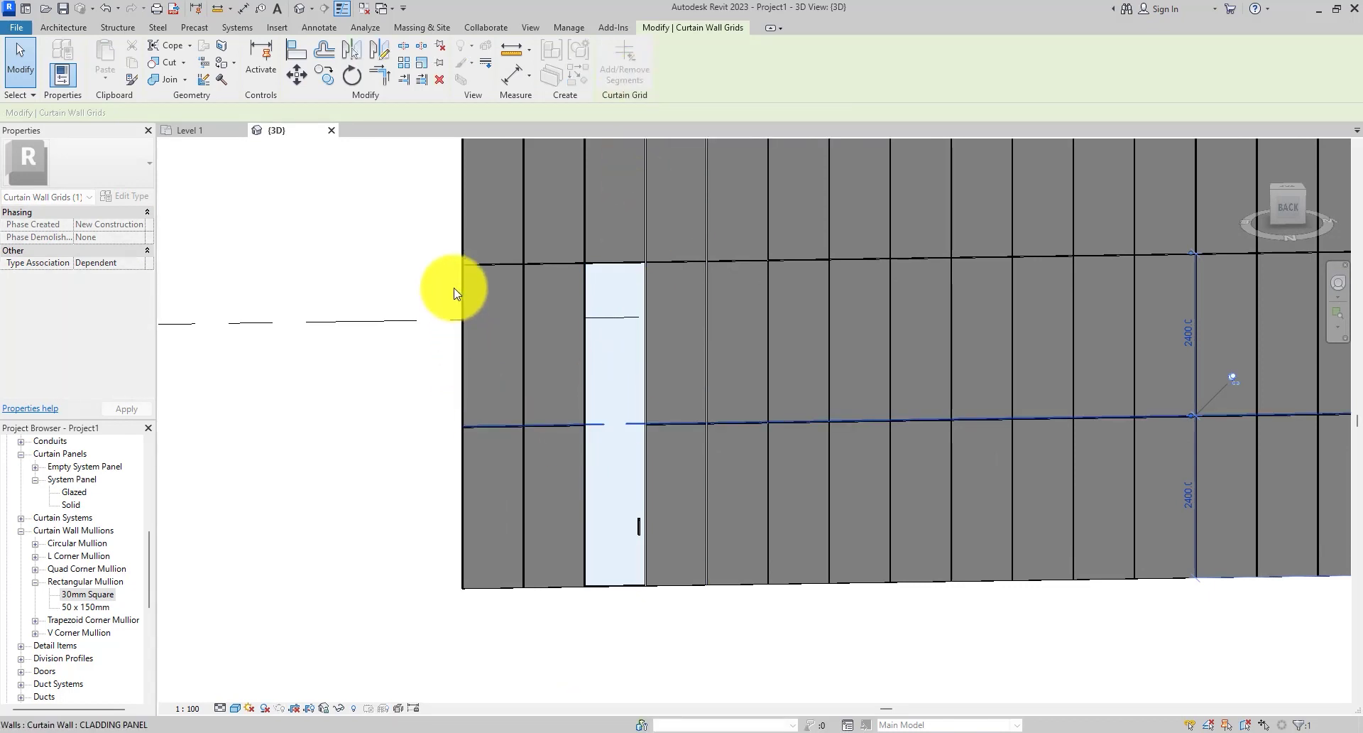
scroll(457, 274, down, 2)
scroll(1037, 299, up, 3)
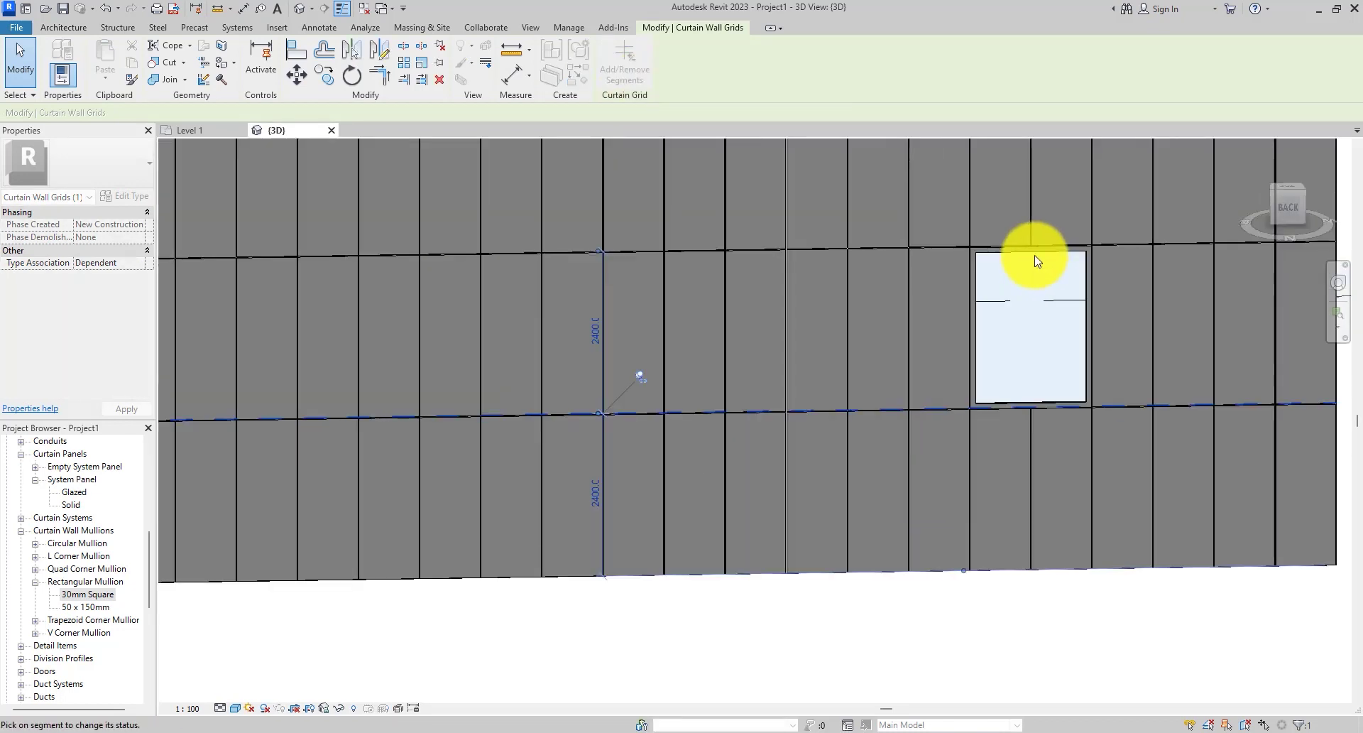
scroll(1035, 307, down, 2)
key(Escape)
Step: Re-add the vertical grid segment so the awning window fills one narrow panel
scroll(355, 319, up, 2)
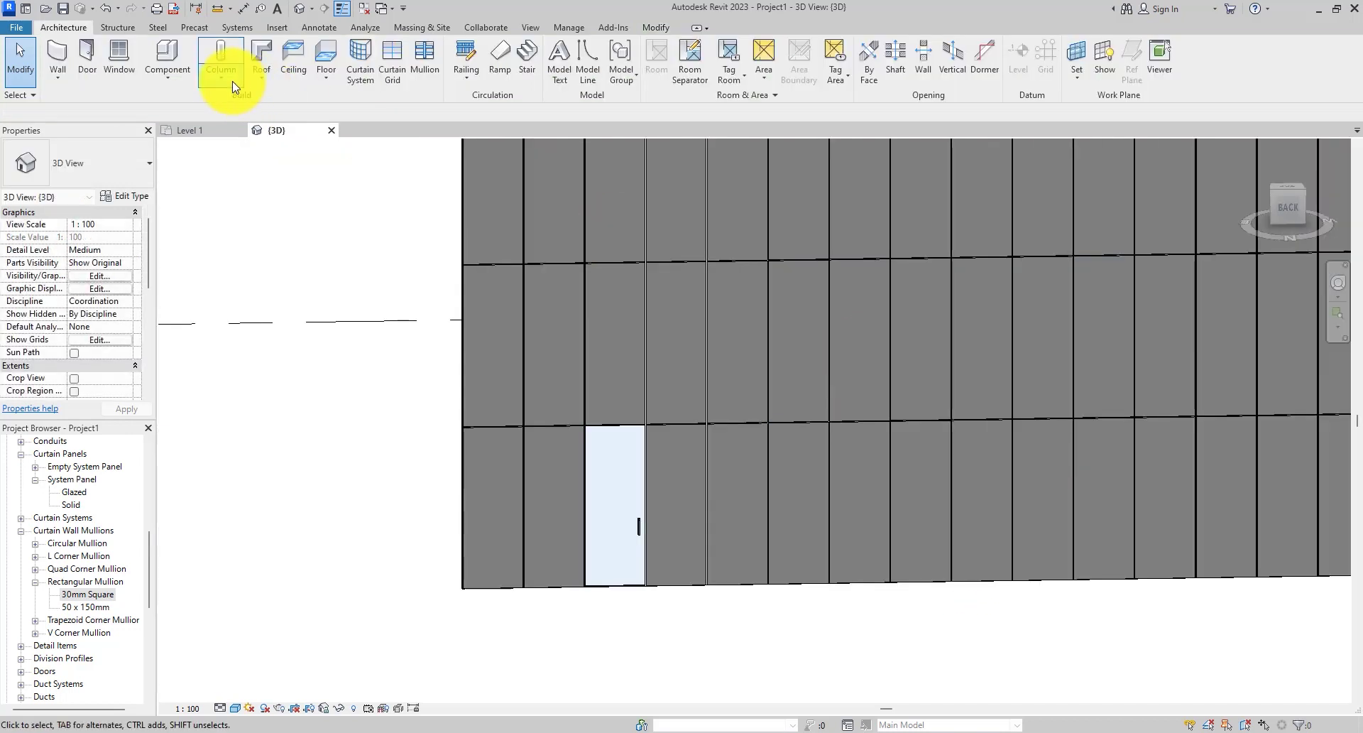
scroll(887, 366, down, 2)
scroll(799, 270, up, 1)
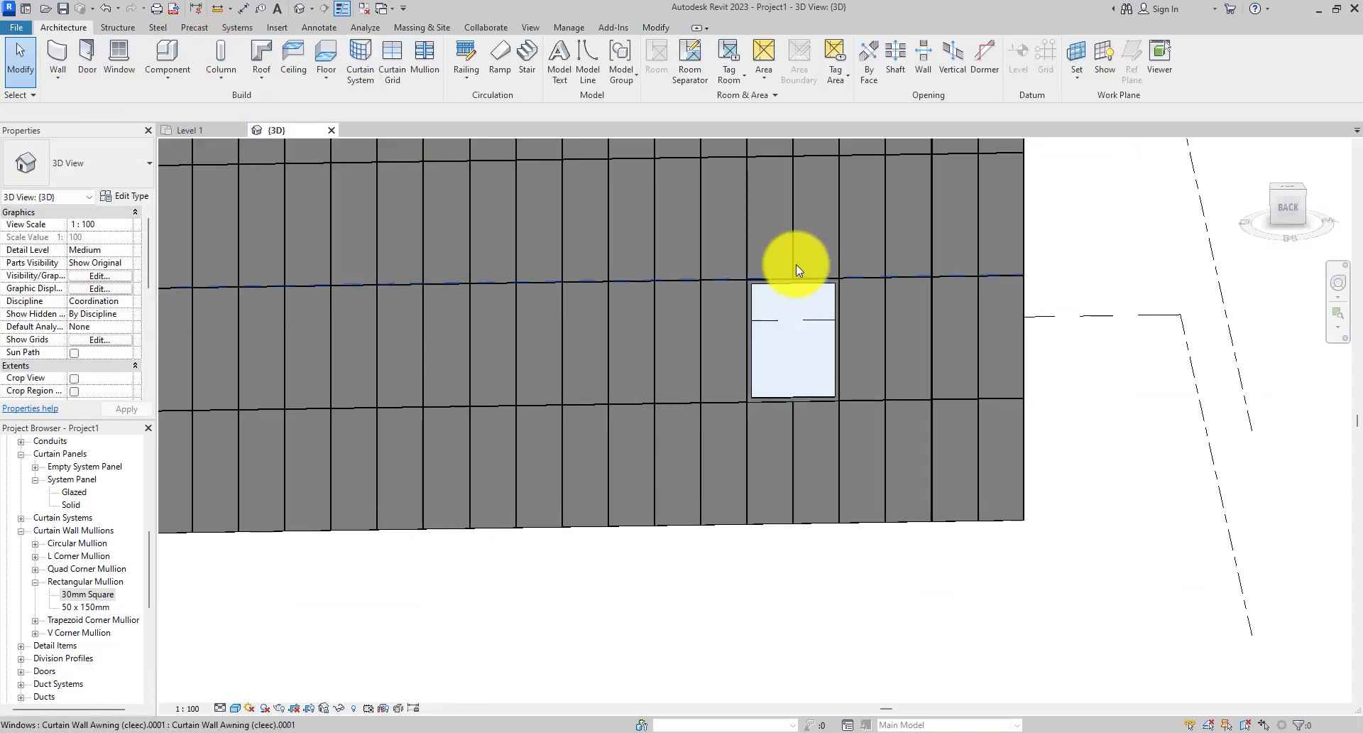
click(795, 261)
click(630, 71)
click(795, 383)
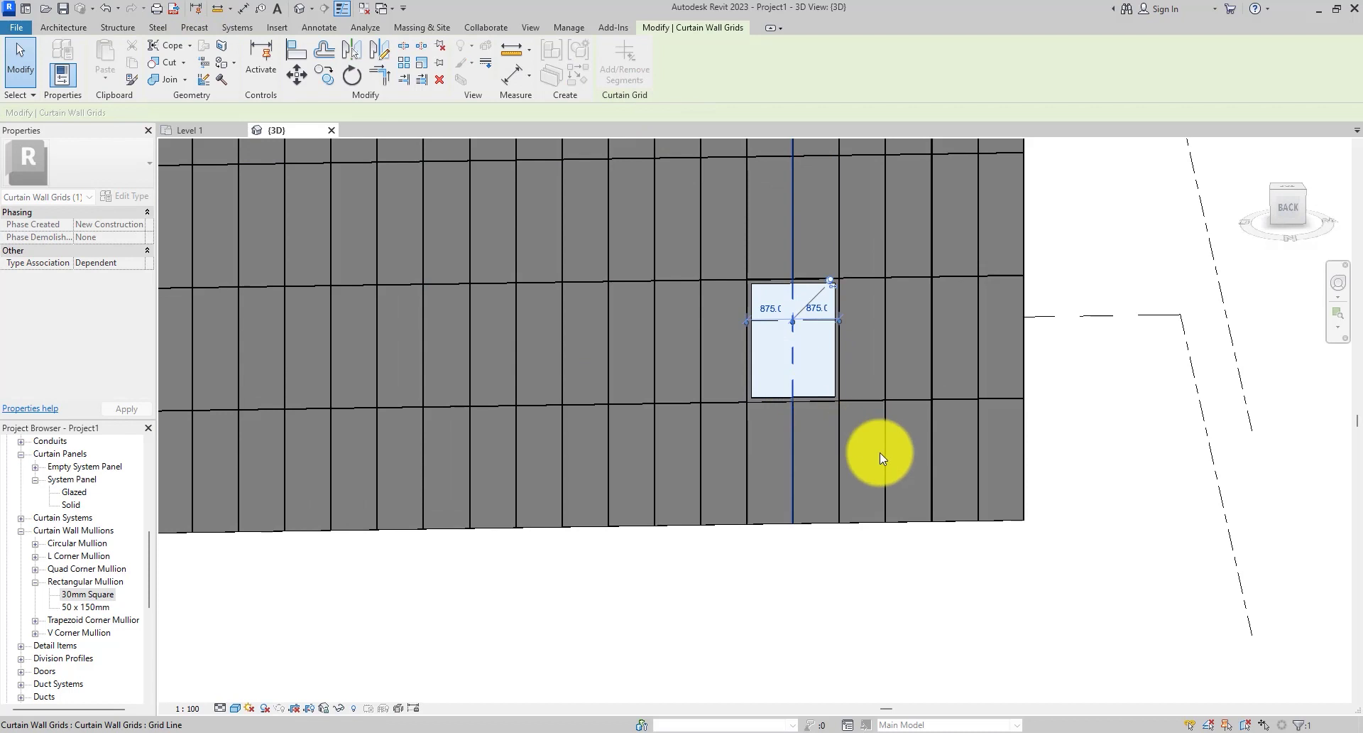
click(20, 63)
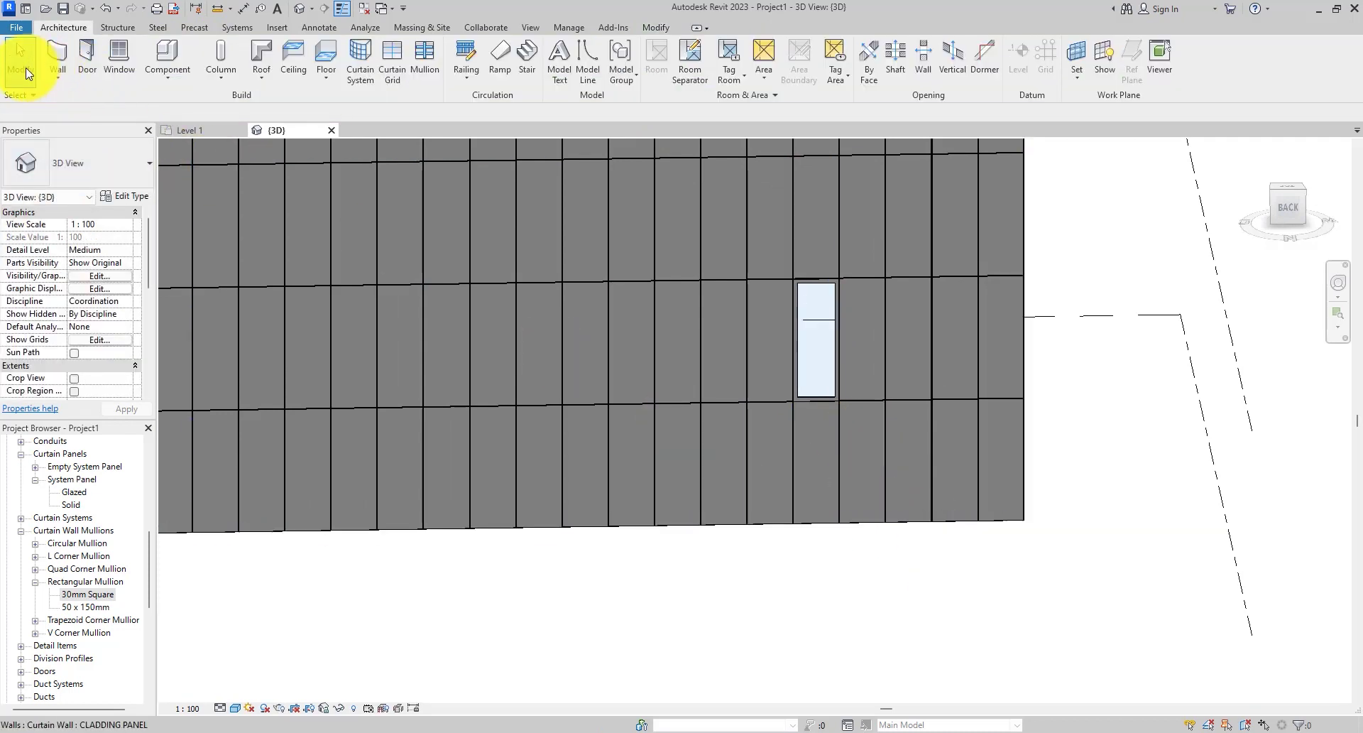
scroll(748, 437, down, 2)
middle_drag(748, 437, 922, 519)
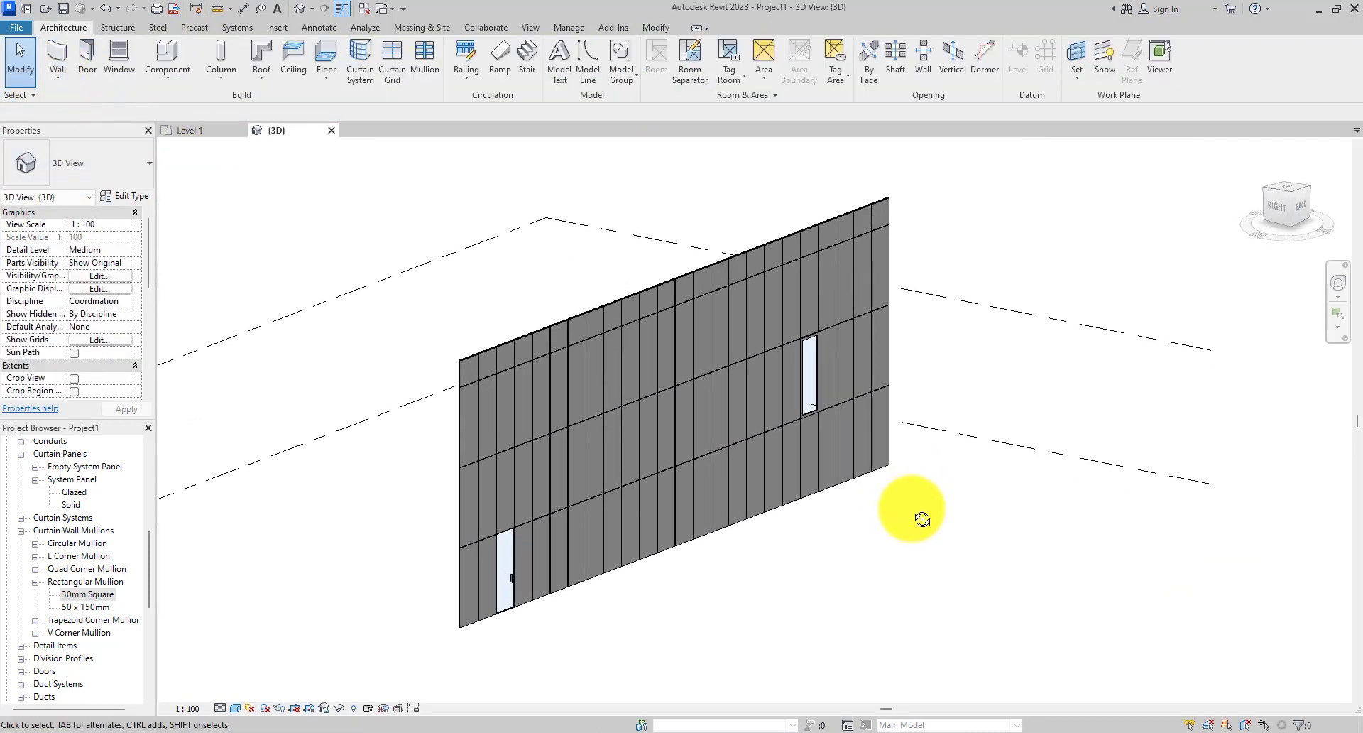